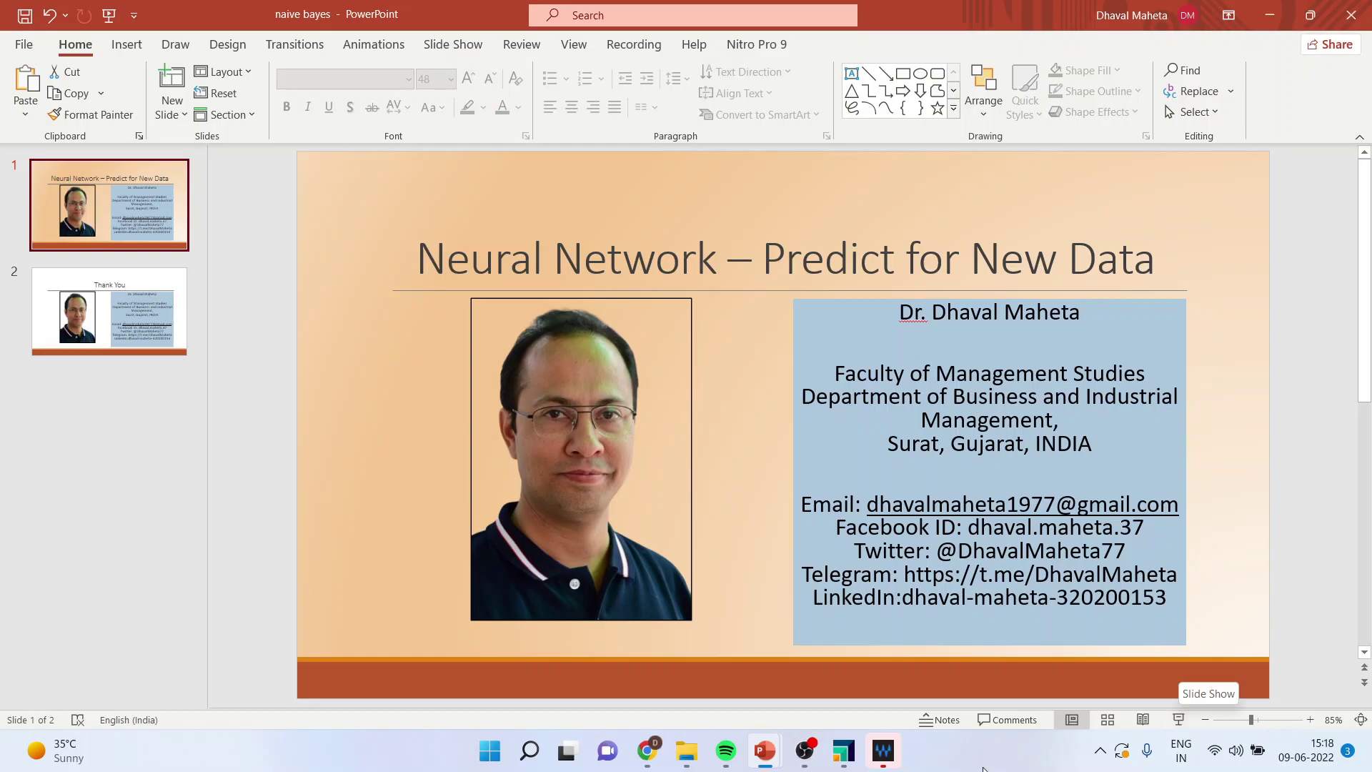
Step: Switch from the PowerPoint title slide to the empty RapidMiner Studio process
{"action": "left_click", "coordinate": [845, 755]}
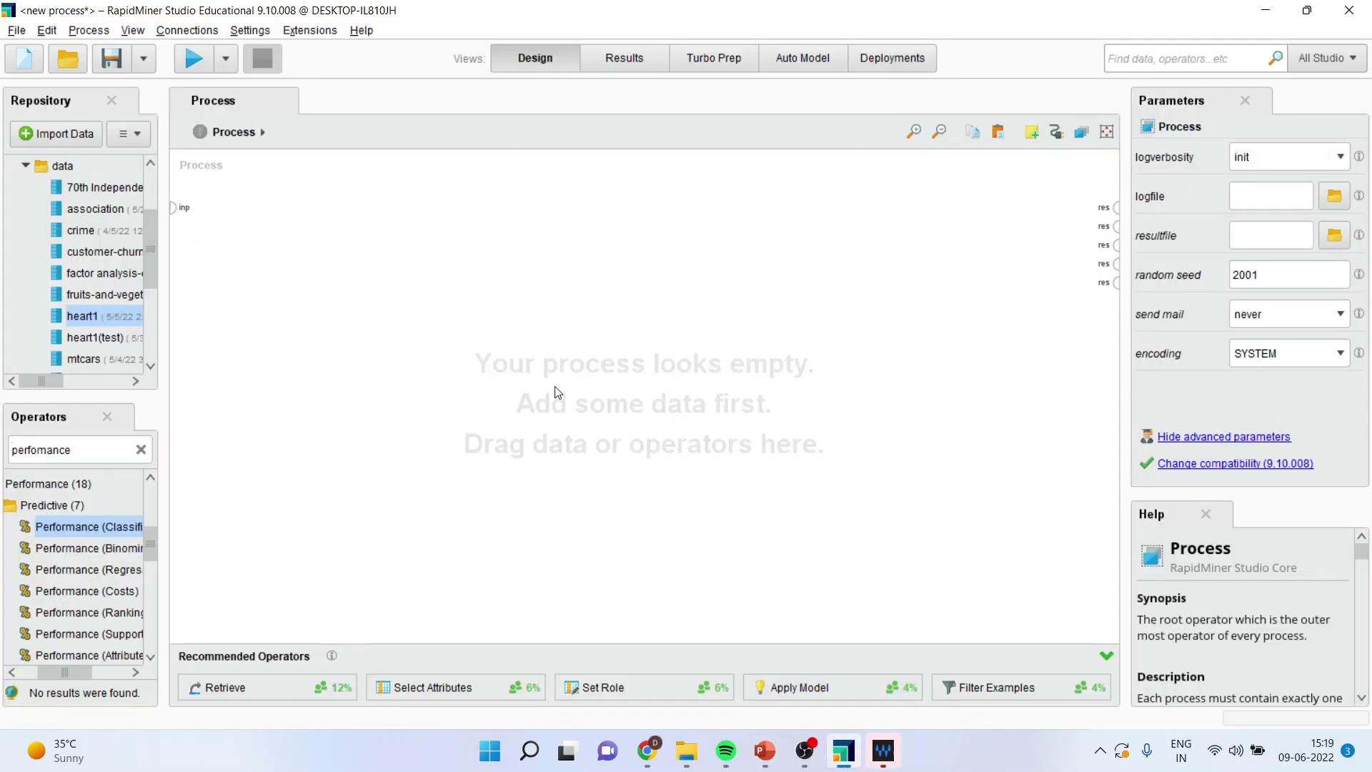
Step: Retrieve heart1, wire it to the result port, and run to show its 918 examples
{"action": "left_click_drag", "start_coordinate": [127, 316], "coordinate": [290, 218]}
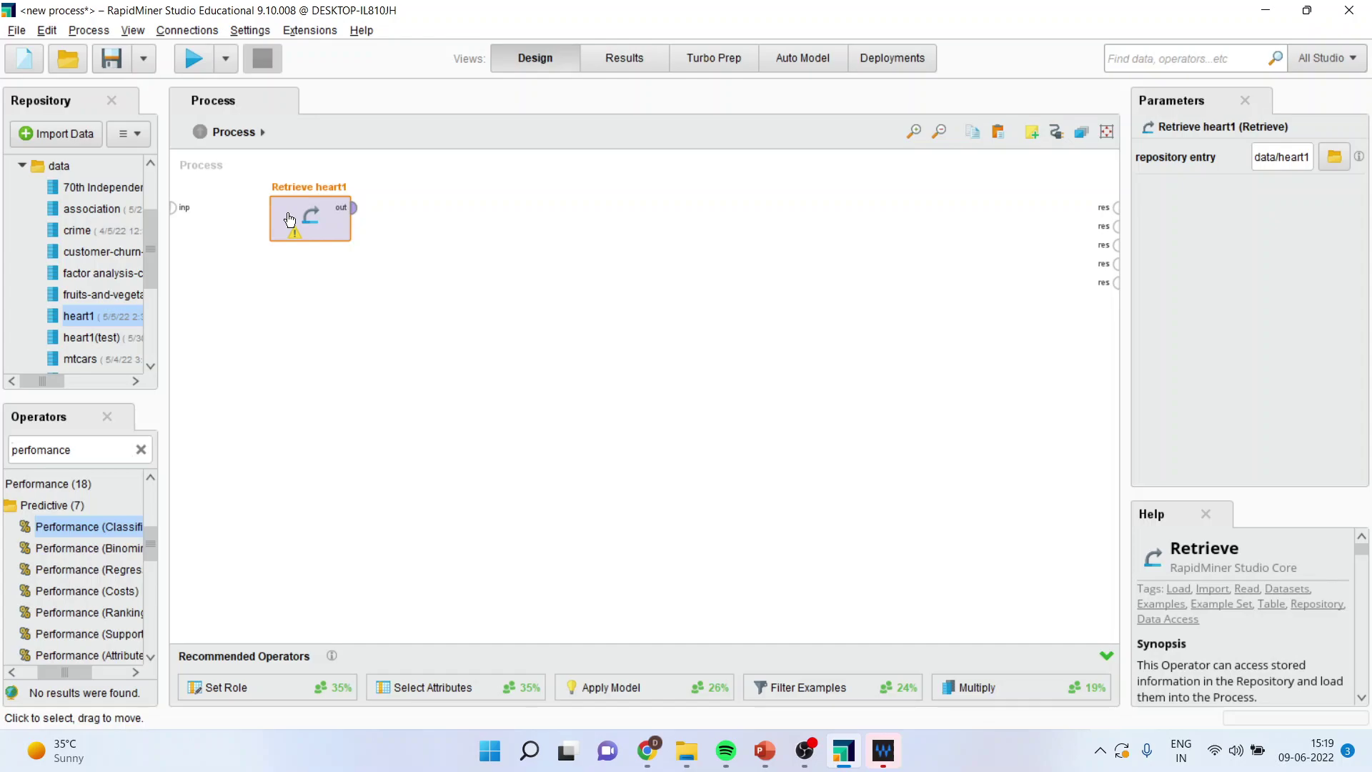
{"action": "left_click", "coordinate": [353, 207]}
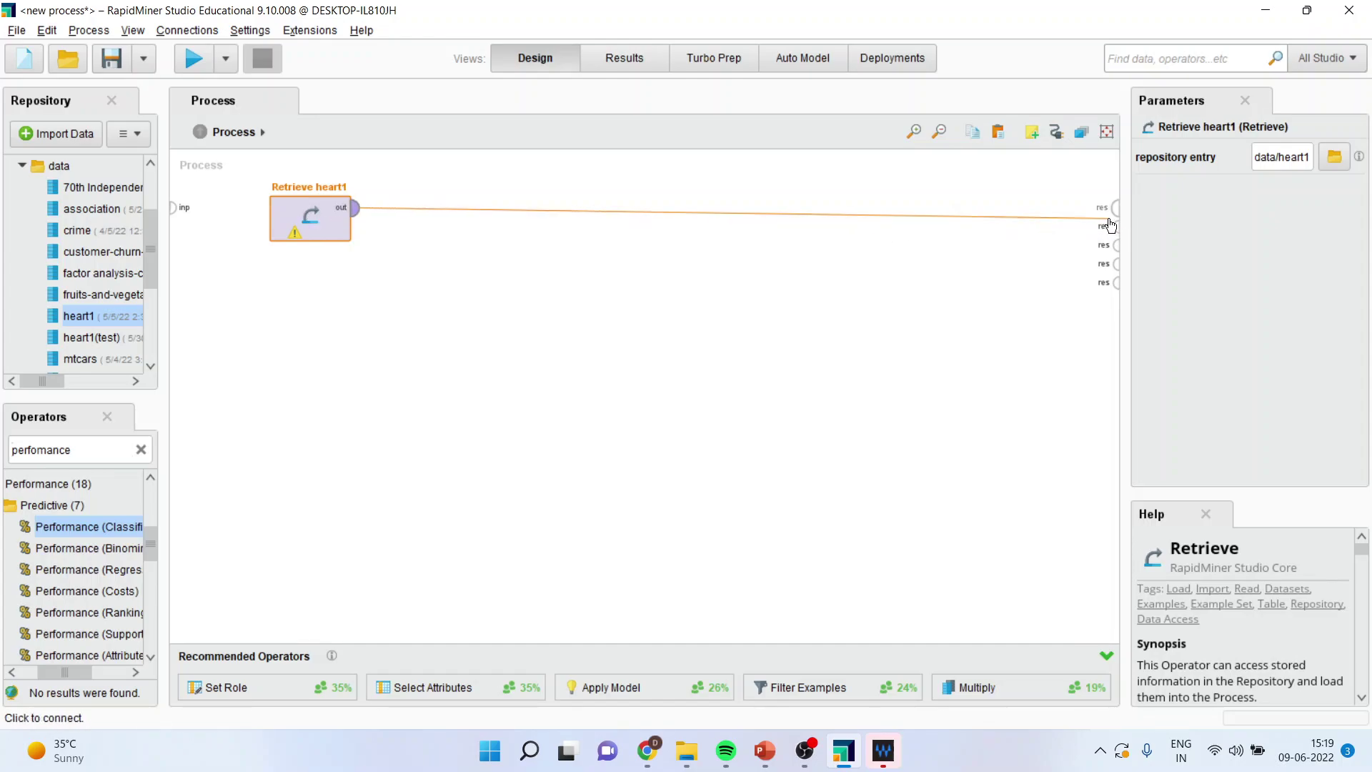
{"action": "left_click", "coordinate": [1115, 208]}
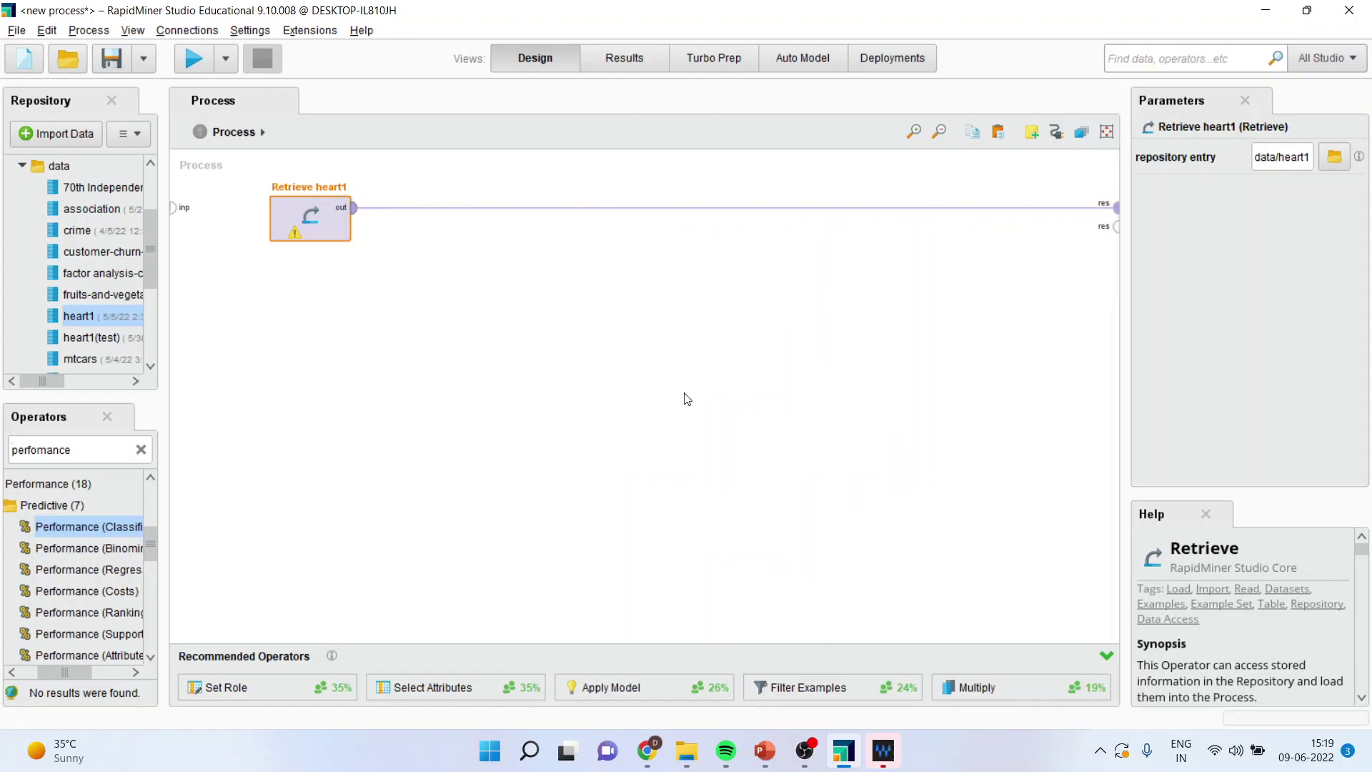
{"action": "left_click", "coordinate": [193, 57]}
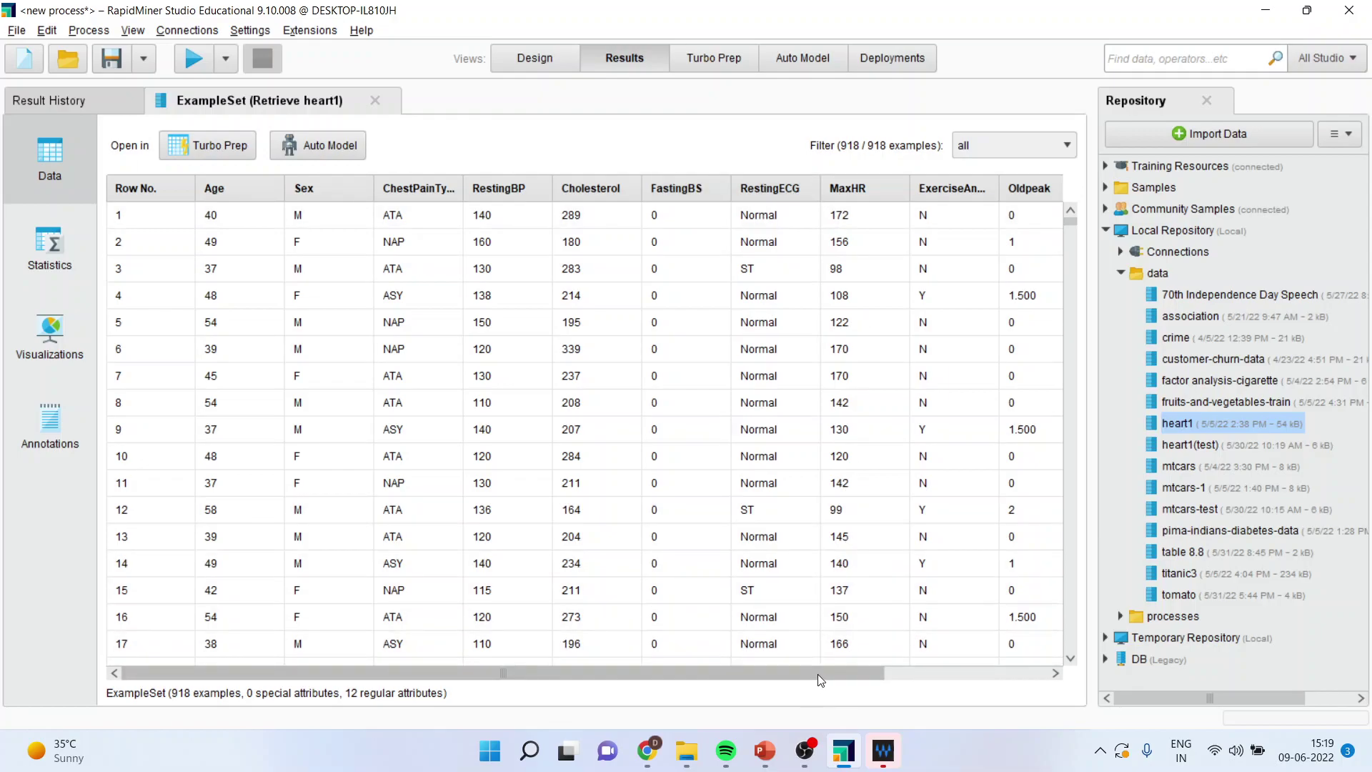
Step: Scroll the heart1 table right to reveal the HeartDisease Yes/No column
{"action": "left_click_drag", "start_coordinate": [817, 675], "coordinate": [980, 675]}
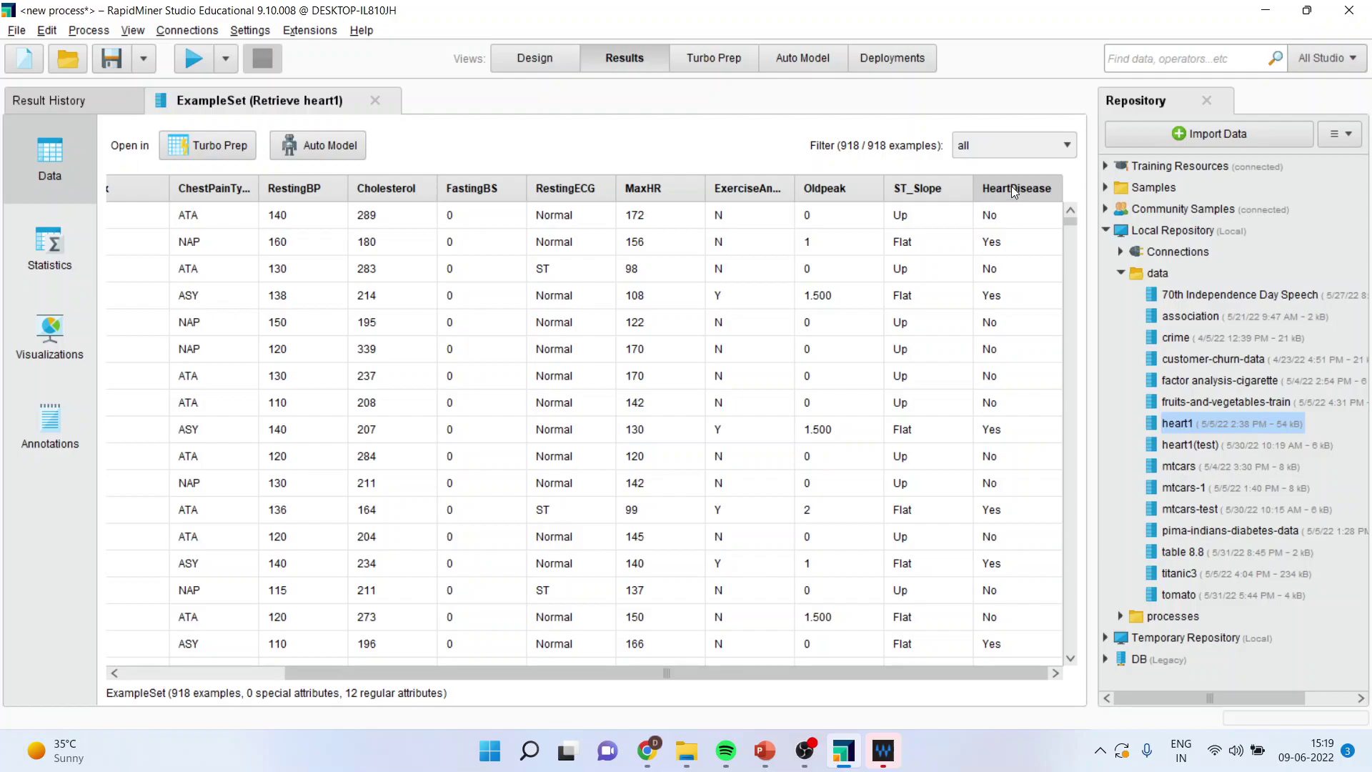
Step: Back in Design view, insert a Select Attributes operator after Retrieve heart1
{"action": "left_click", "coordinate": [534, 59]}
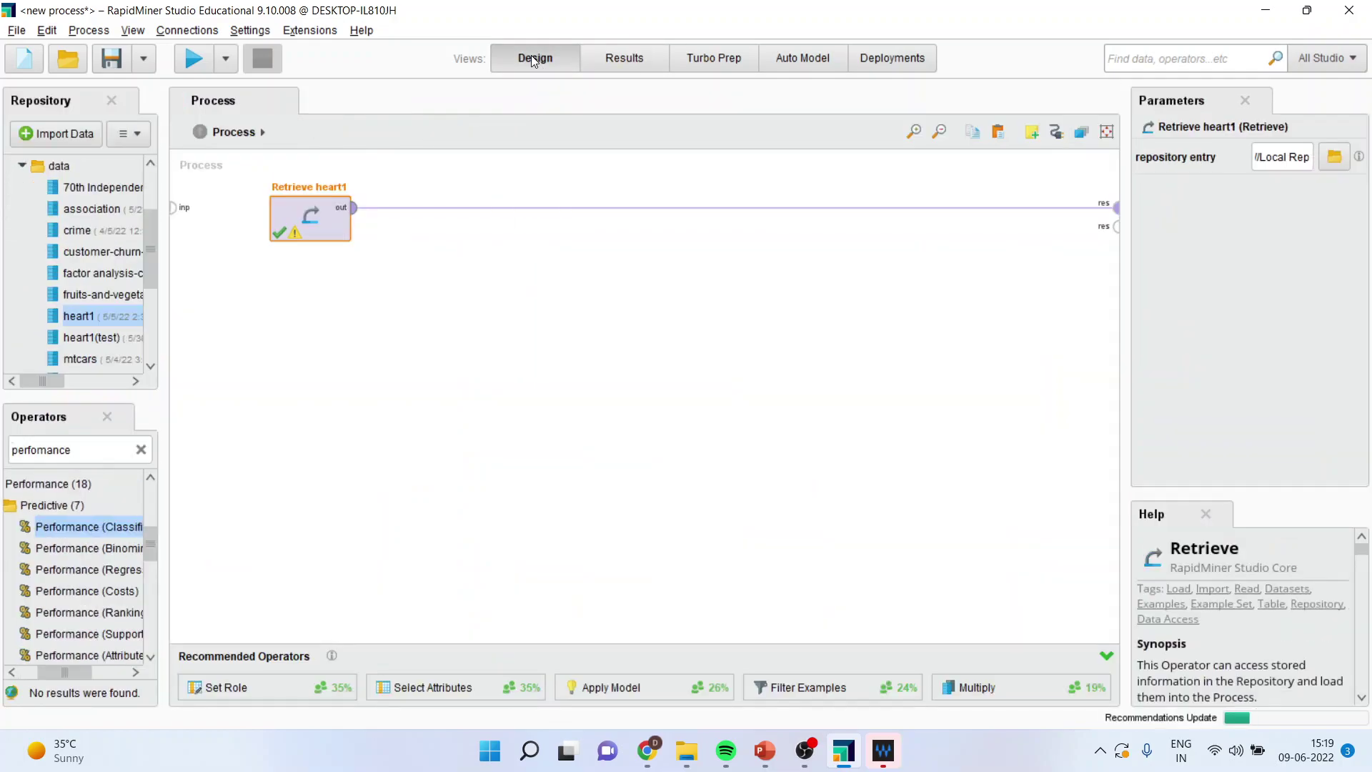
{"action": "double_click", "coordinate": [85, 450]}
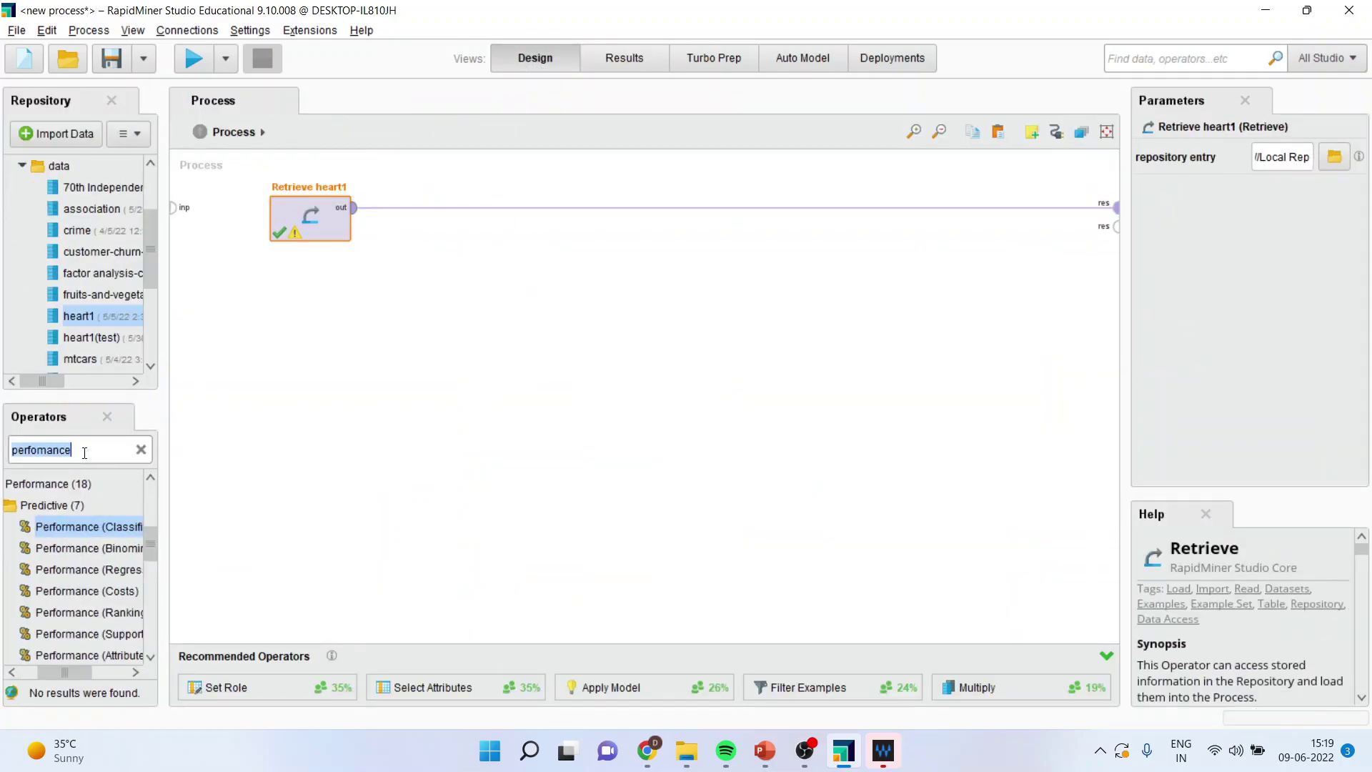
{"action": "type", "text": "sele"}
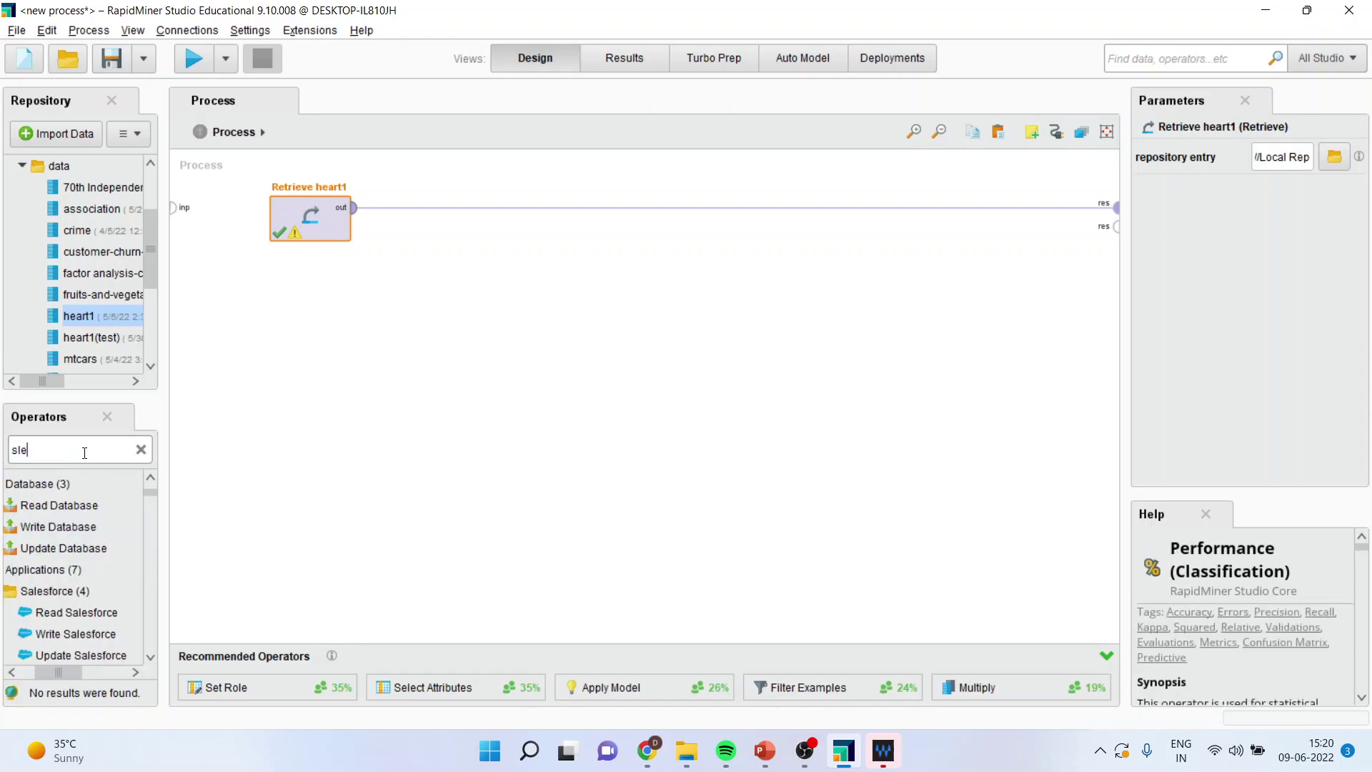
{"action": "type", "text": "ct a"}
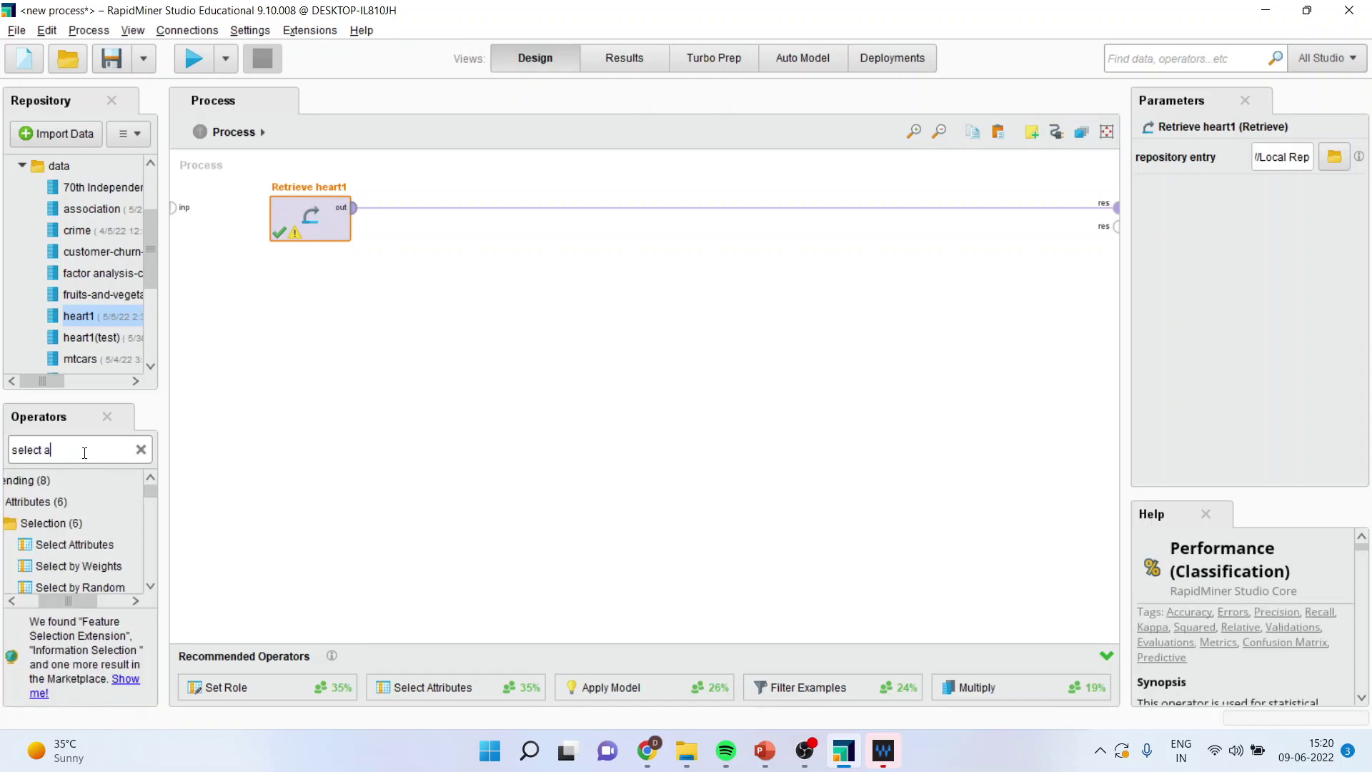
{"action": "type", "text": "ttr"}
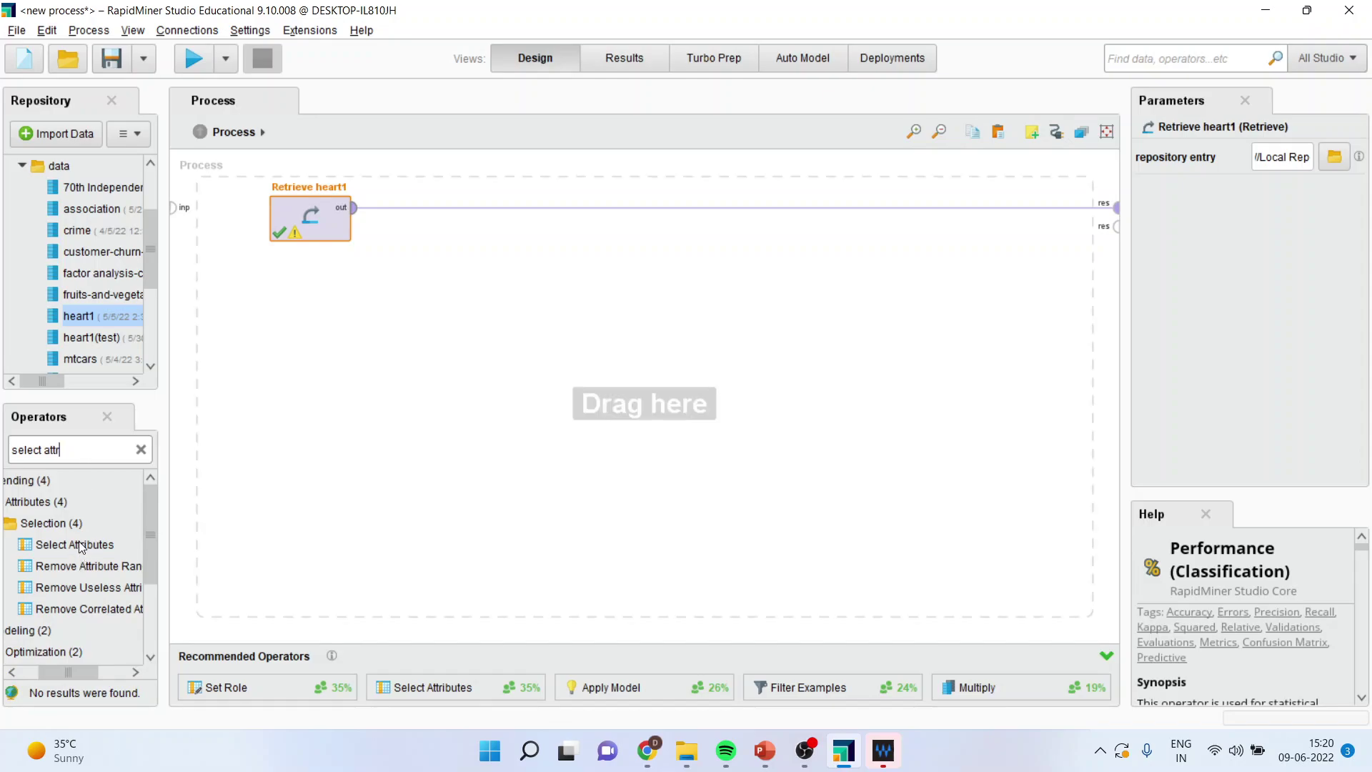
{"action": "left_click_drag", "start_coordinate": [79, 545], "coordinate": [428, 209]}
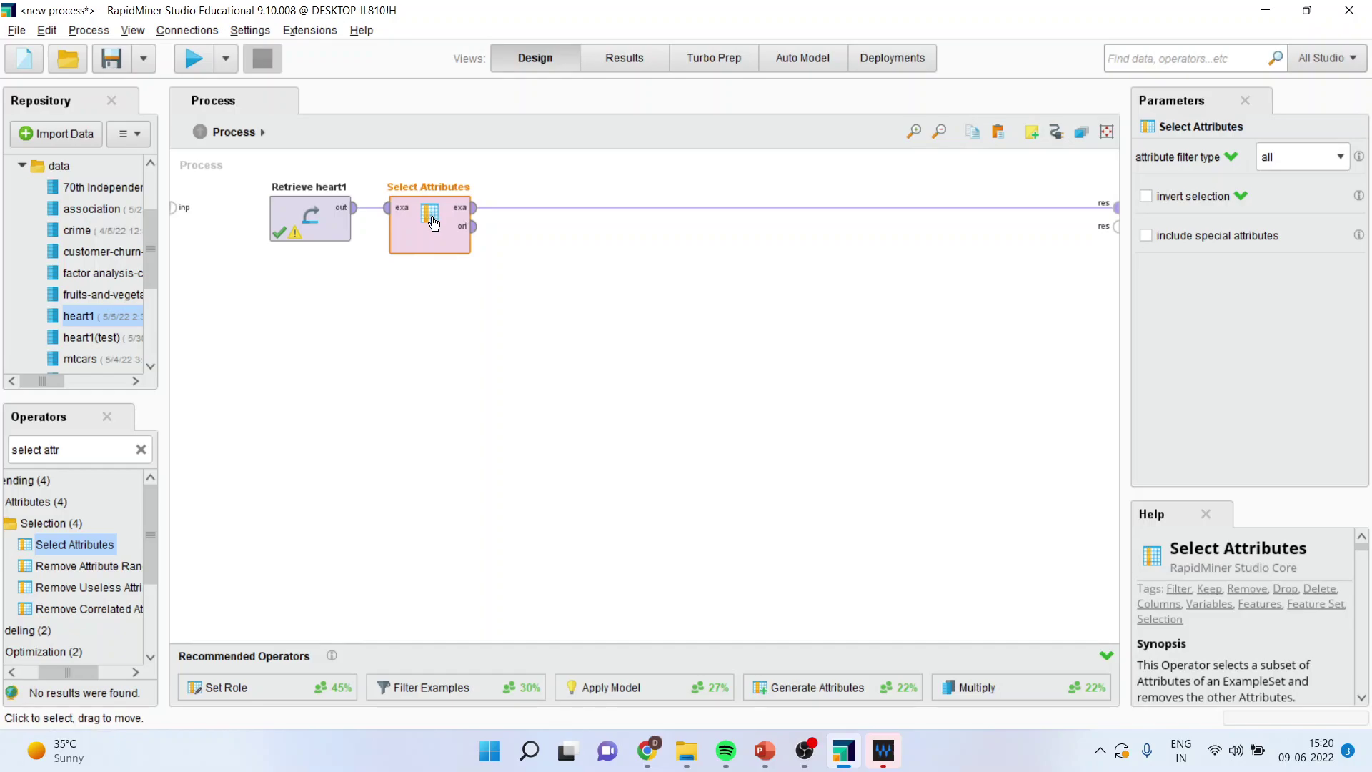
Step: Set a subset filter keeping Age, Cholesterol, FastingBS, HeartDisease, Oldpeak and RestingBP
{"action": "left_click", "coordinate": [1340, 156]}
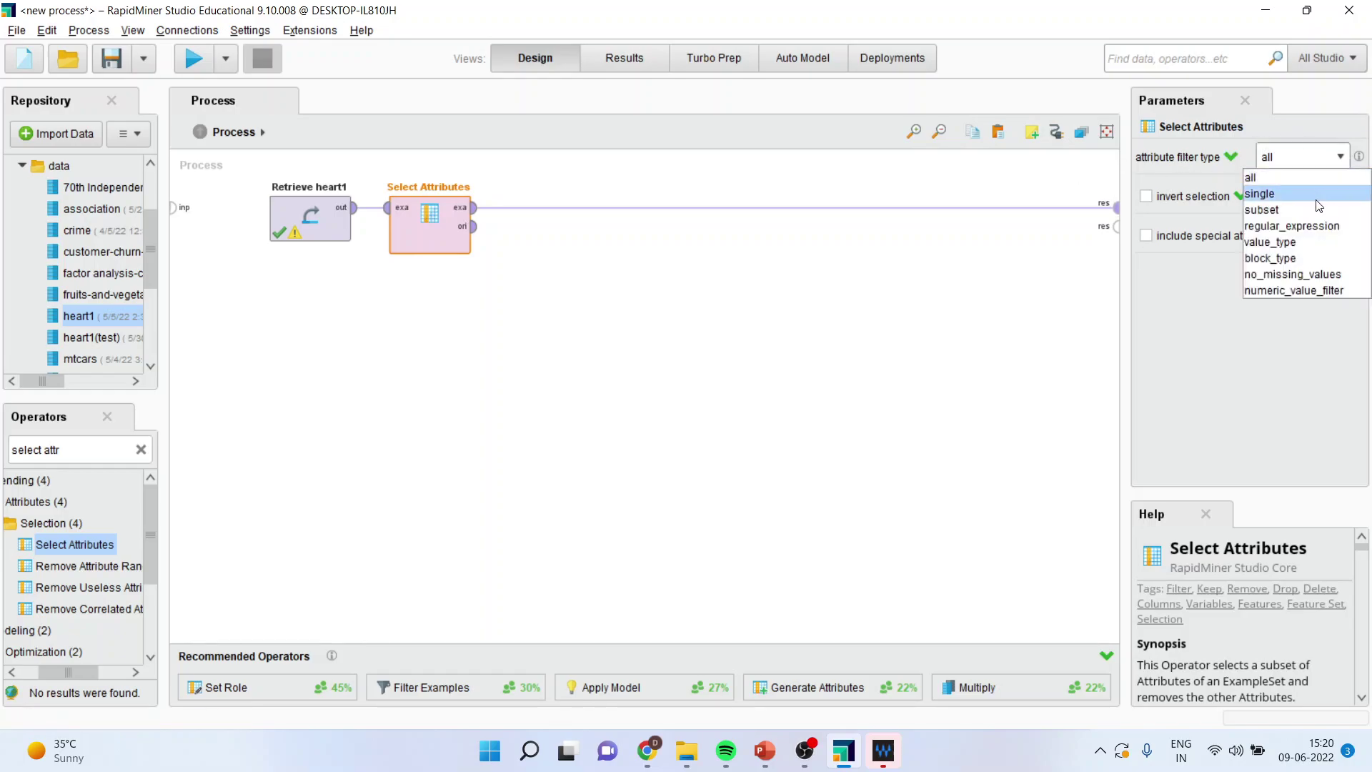
{"action": "left_click", "coordinate": [1315, 207]}
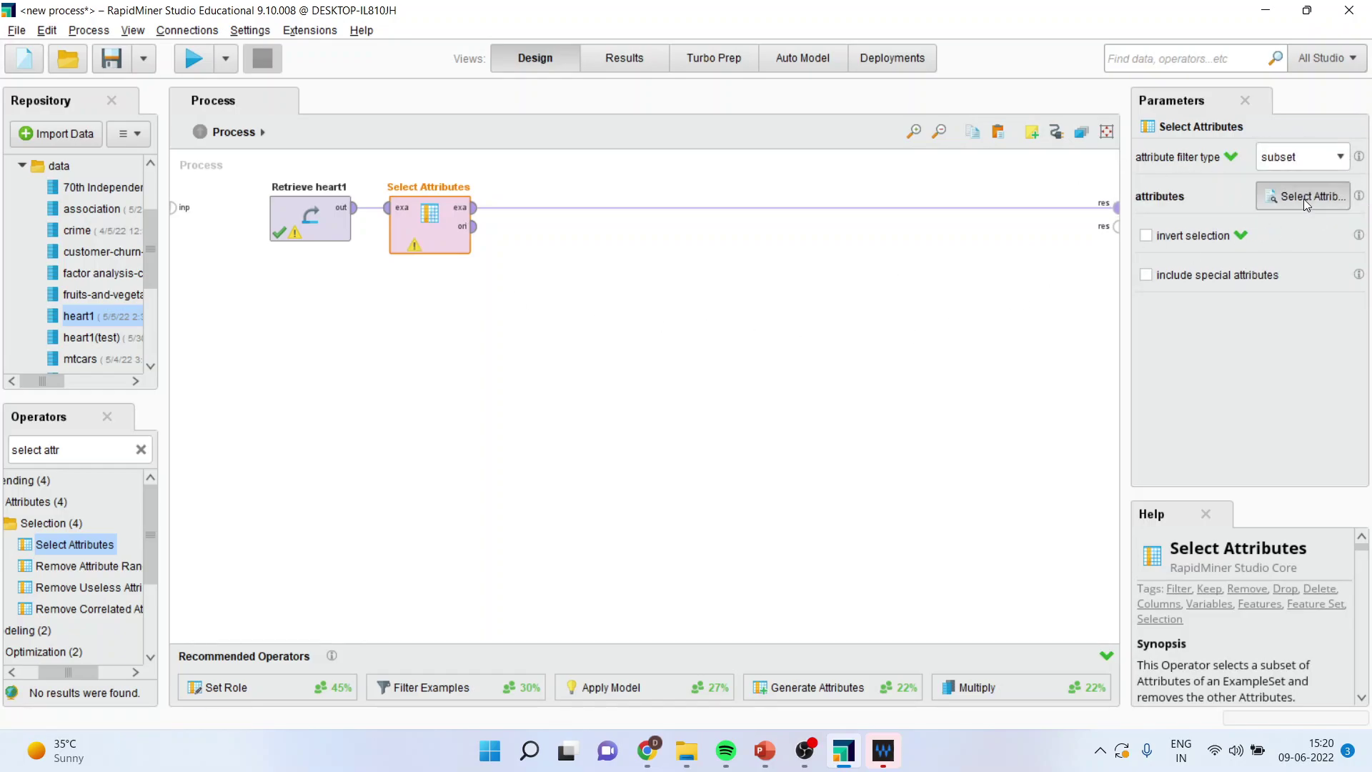
{"action": "left_click", "coordinate": [1303, 197]}
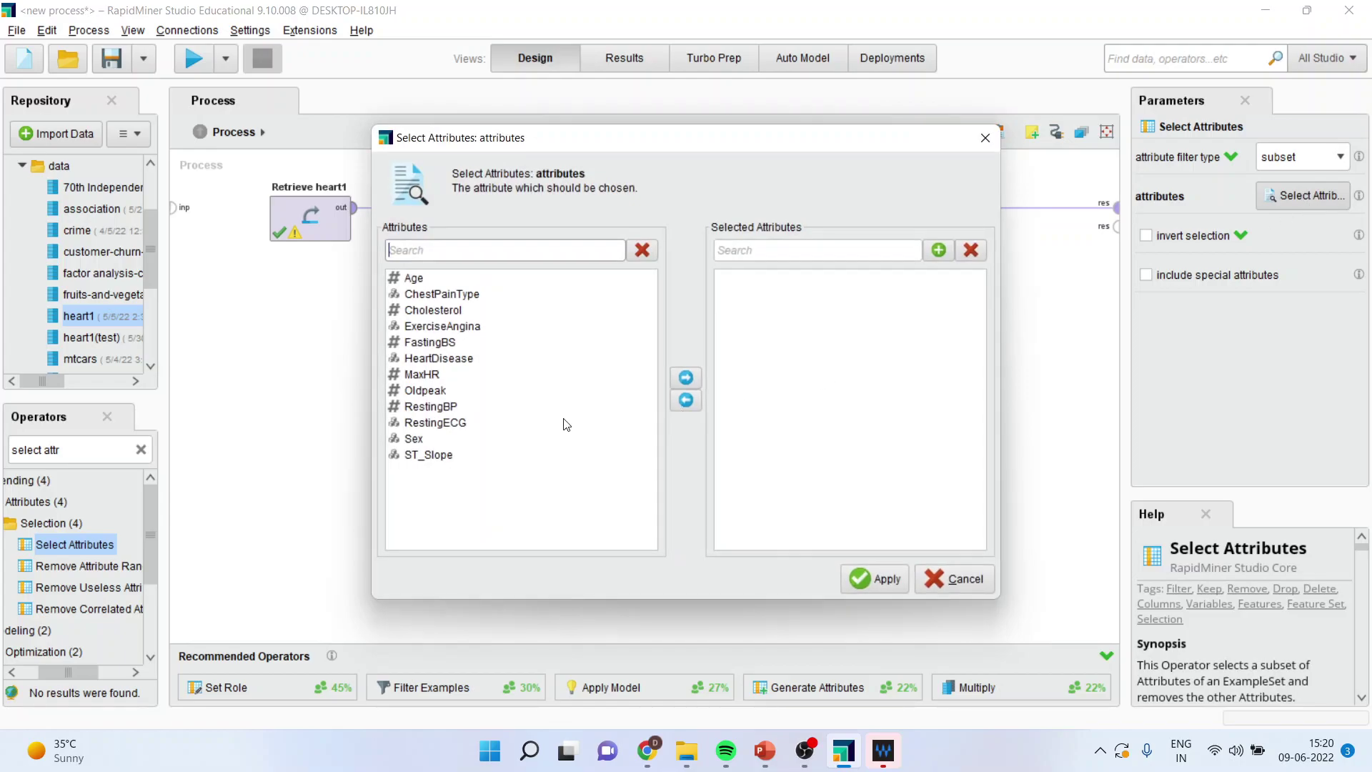
{"action": "left_click", "coordinate": [420, 283]}
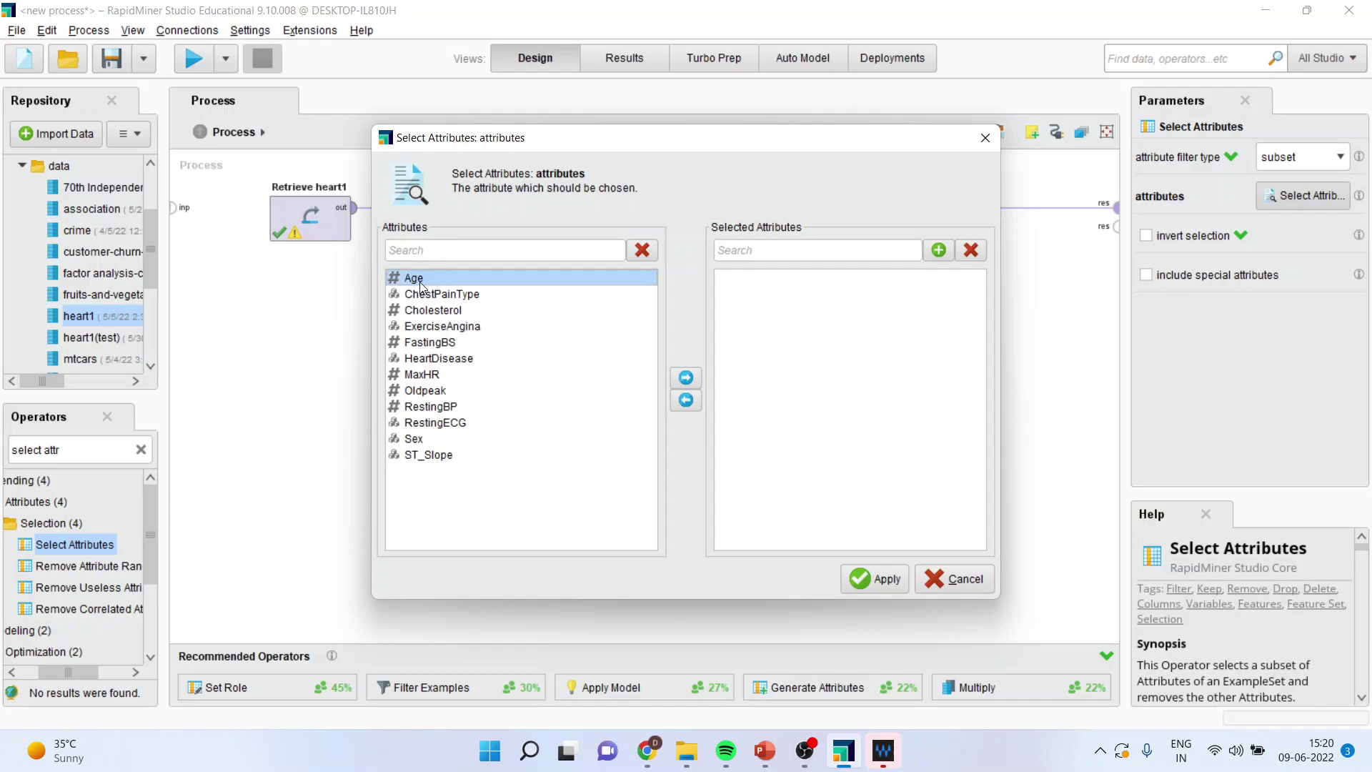
{"action": "left_click", "coordinate": [437, 311], "text": "ctrl"}
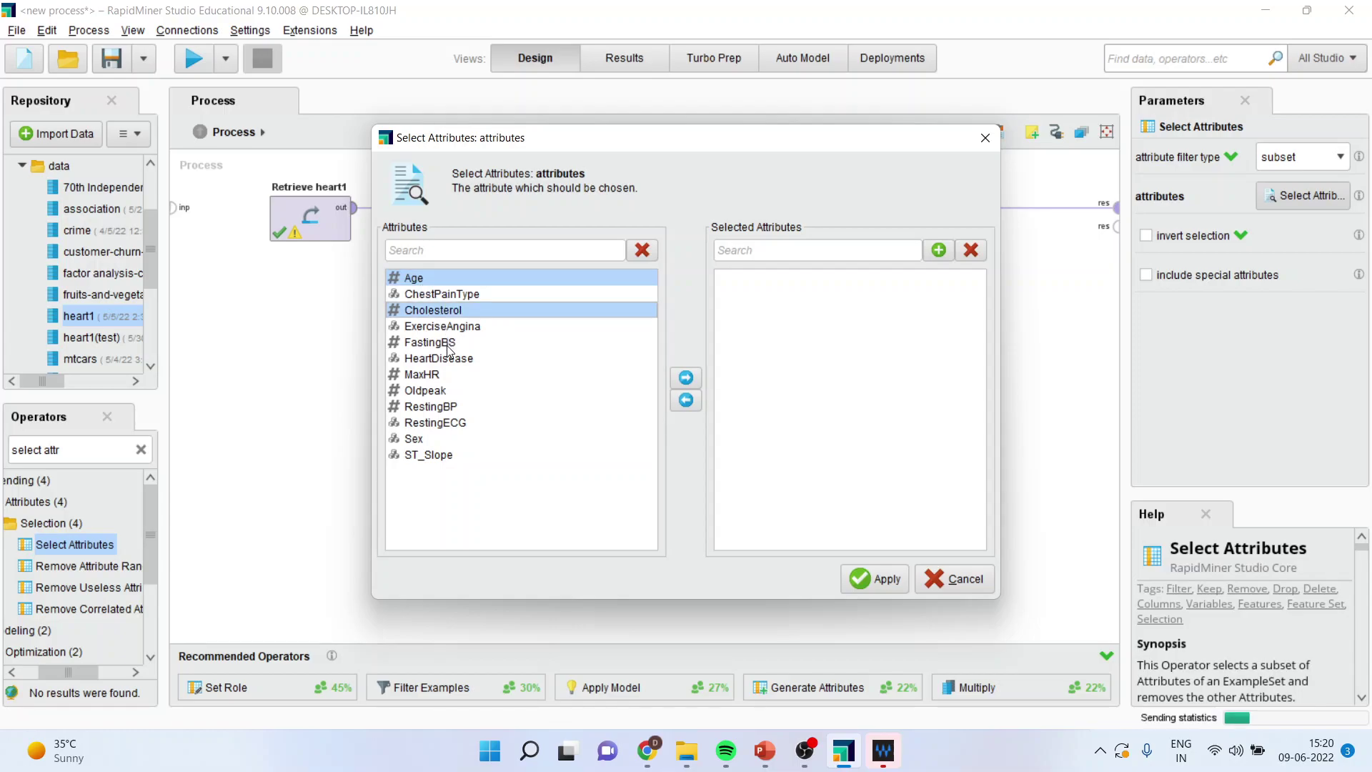
{"action": "left_click", "coordinate": [448, 343], "text": "ctrl"}
{"action": "left_click", "coordinate": [456, 361], "text": "ctrl"}
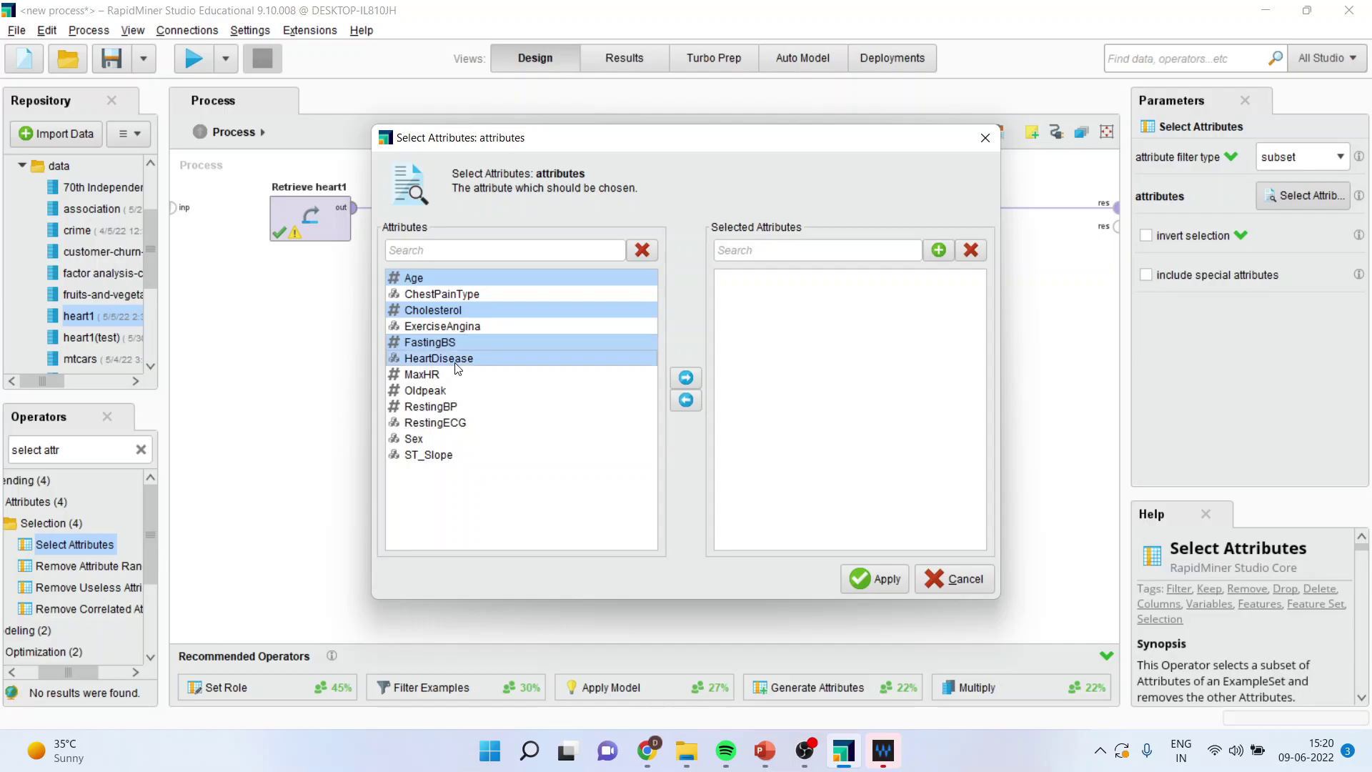
{"action": "left_click", "coordinate": [432, 391], "text": "ctrl"}
{"action": "left_click", "coordinate": [450, 408], "text": "ctrl"}
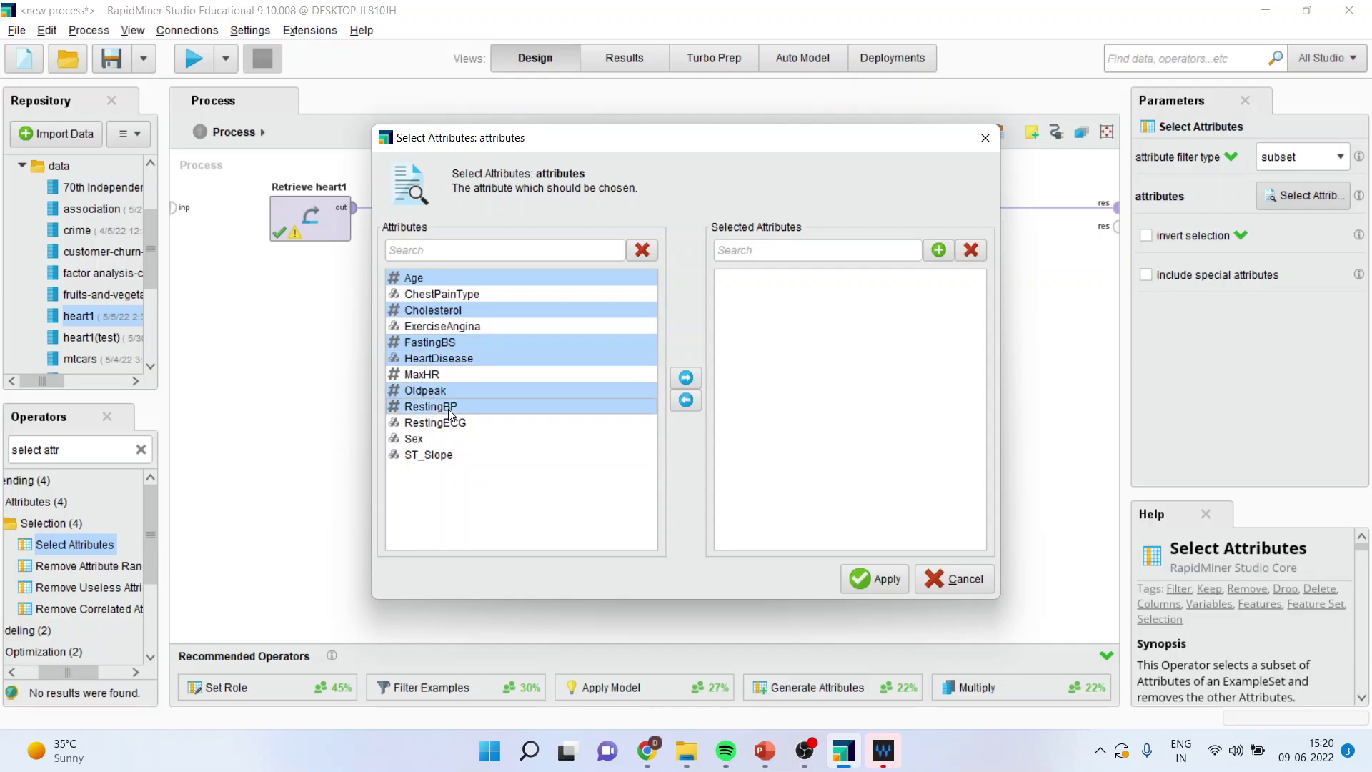
{"action": "left_click", "coordinate": [684, 379]}
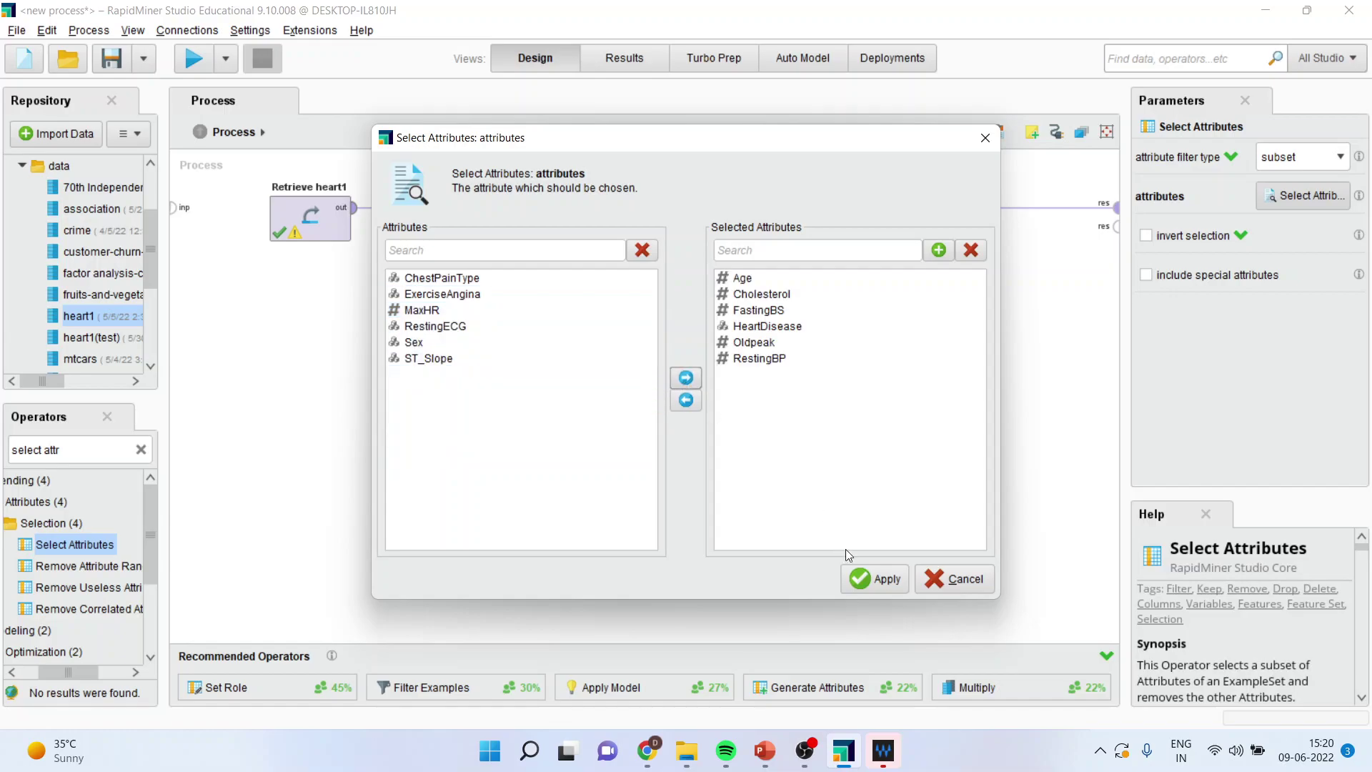
{"action": "left_click", "coordinate": [868, 585]}
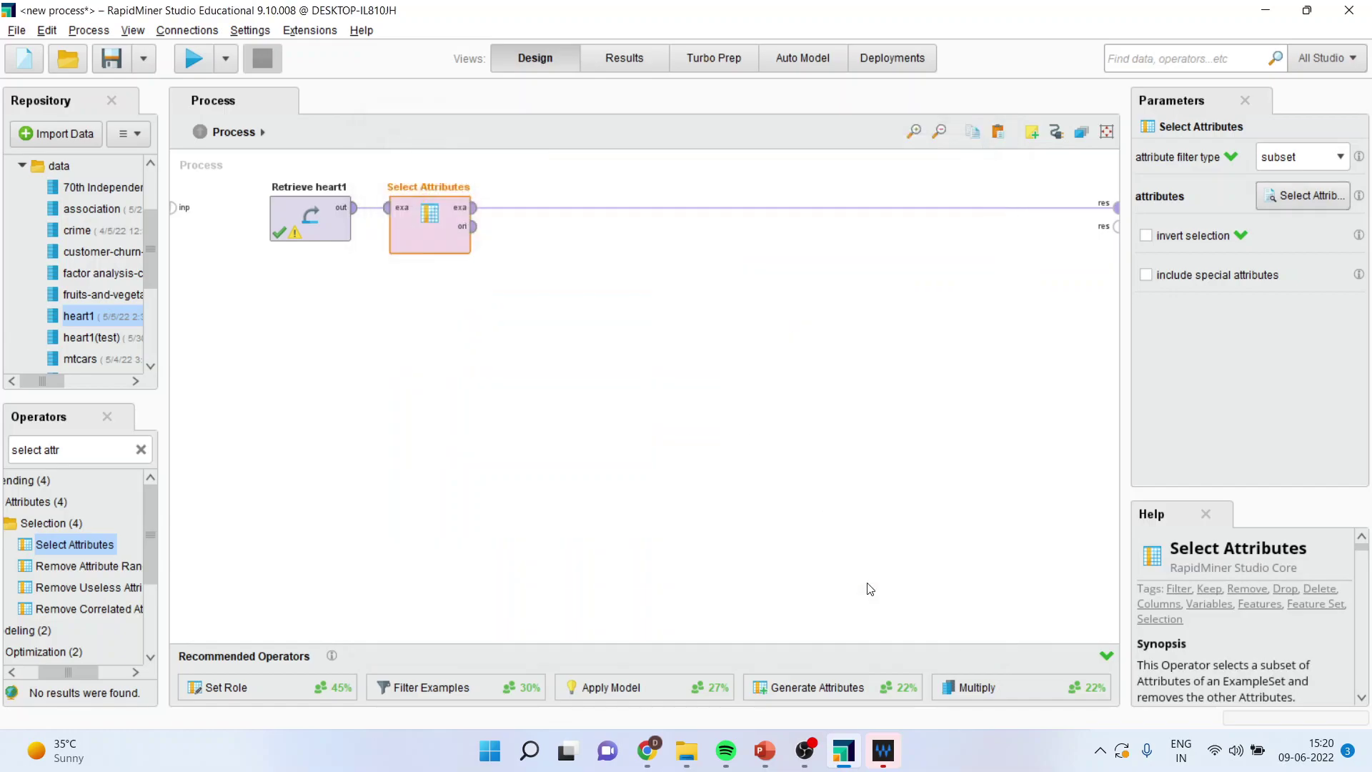
Step: Insert Set Role after Select Attributes with HeartDisease assigned the label role
{"action": "left_click", "coordinate": [83, 451]}
{"action": "type", "text": "se"}
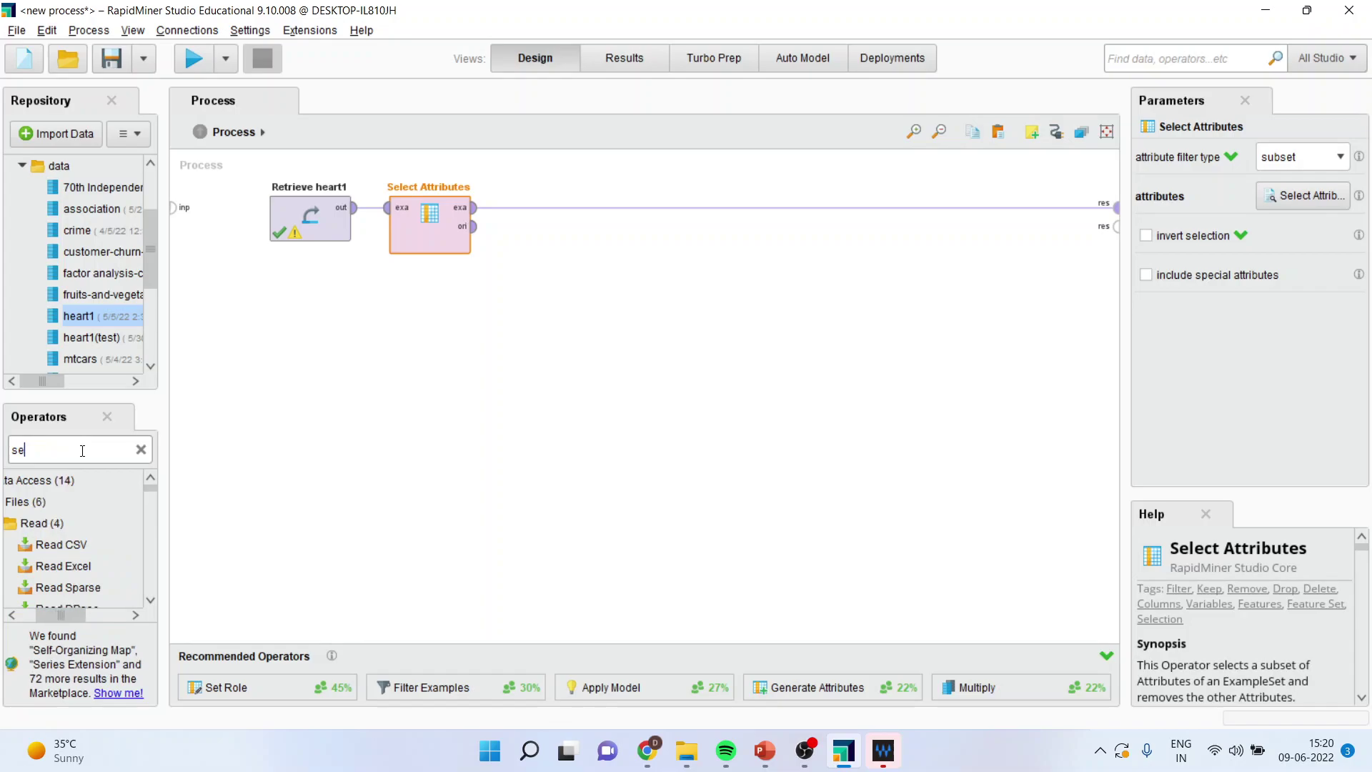
{"action": "type", "text": "t role"}
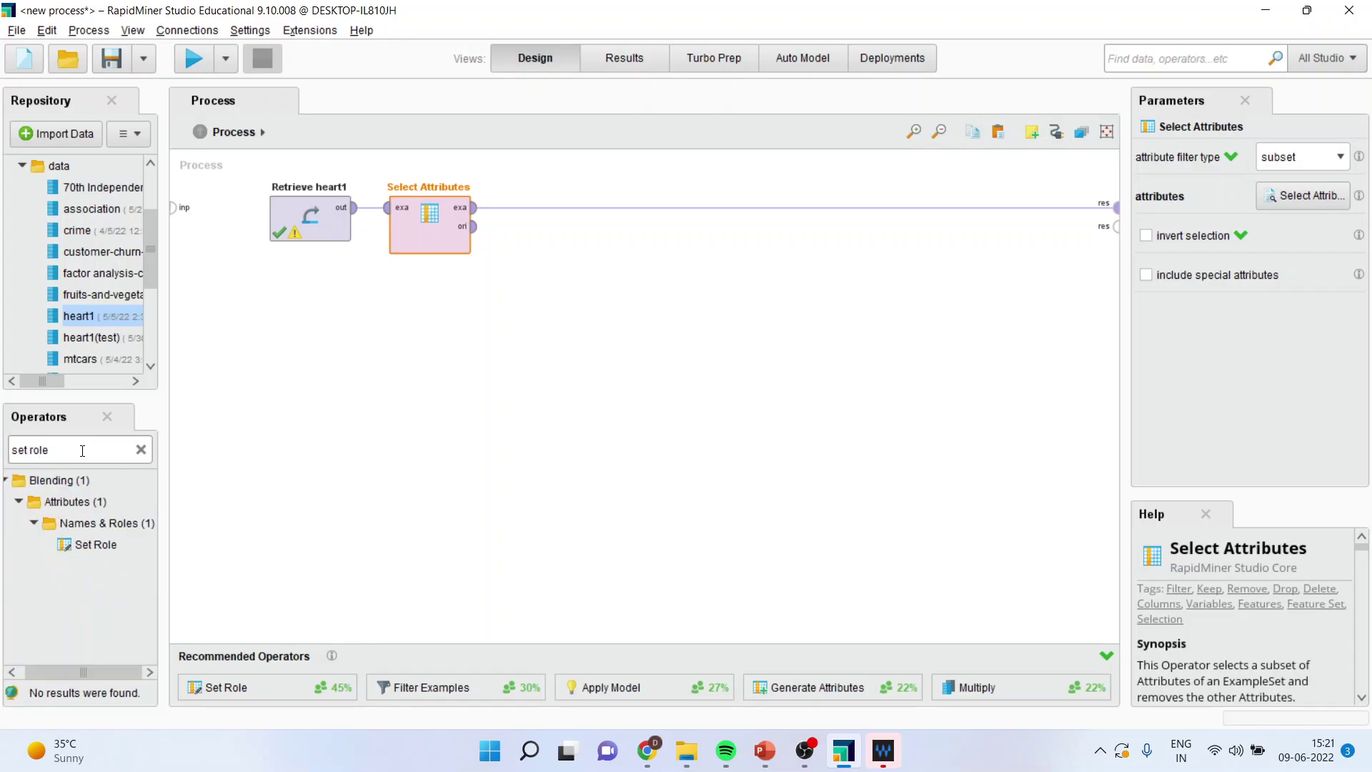
{"action": "left_click_drag", "start_coordinate": [121, 547], "coordinate": [548, 215]}
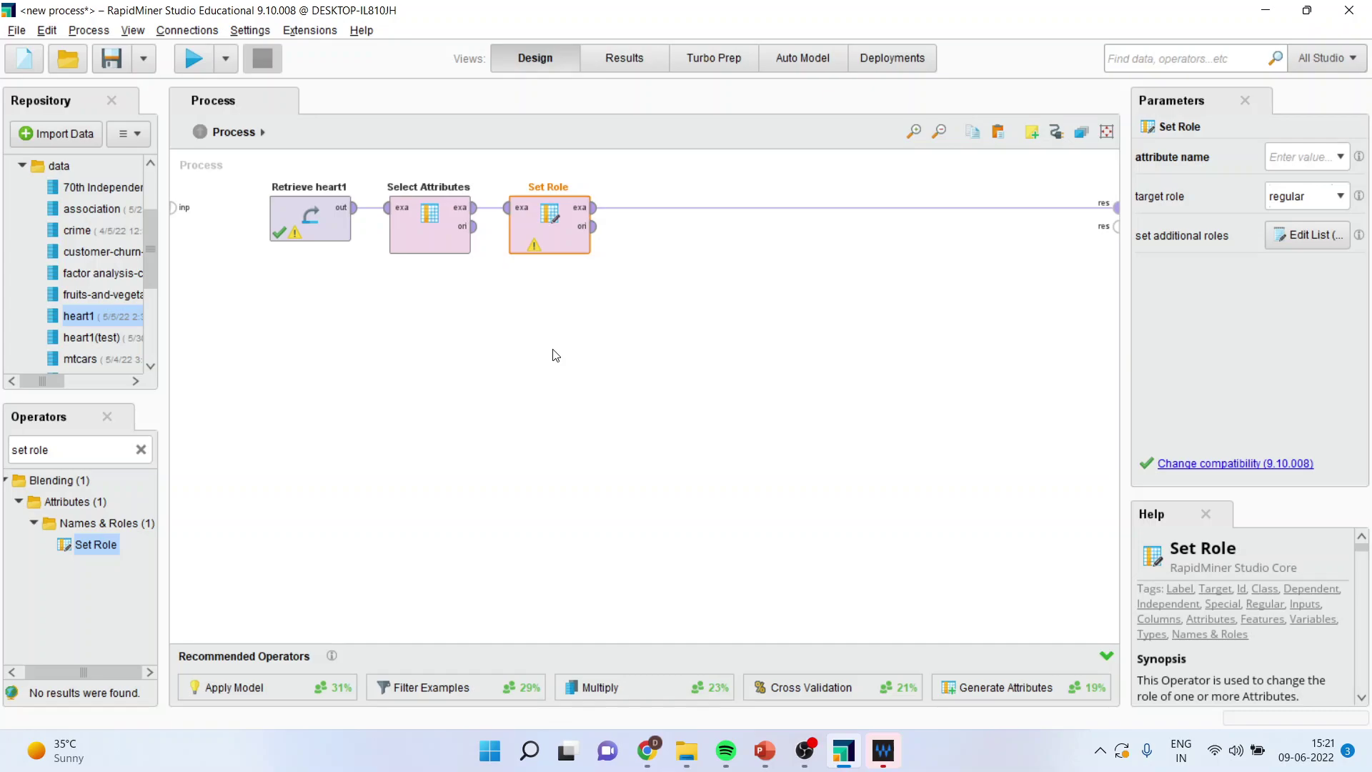
{"action": "left_click", "coordinate": [1342, 160]}
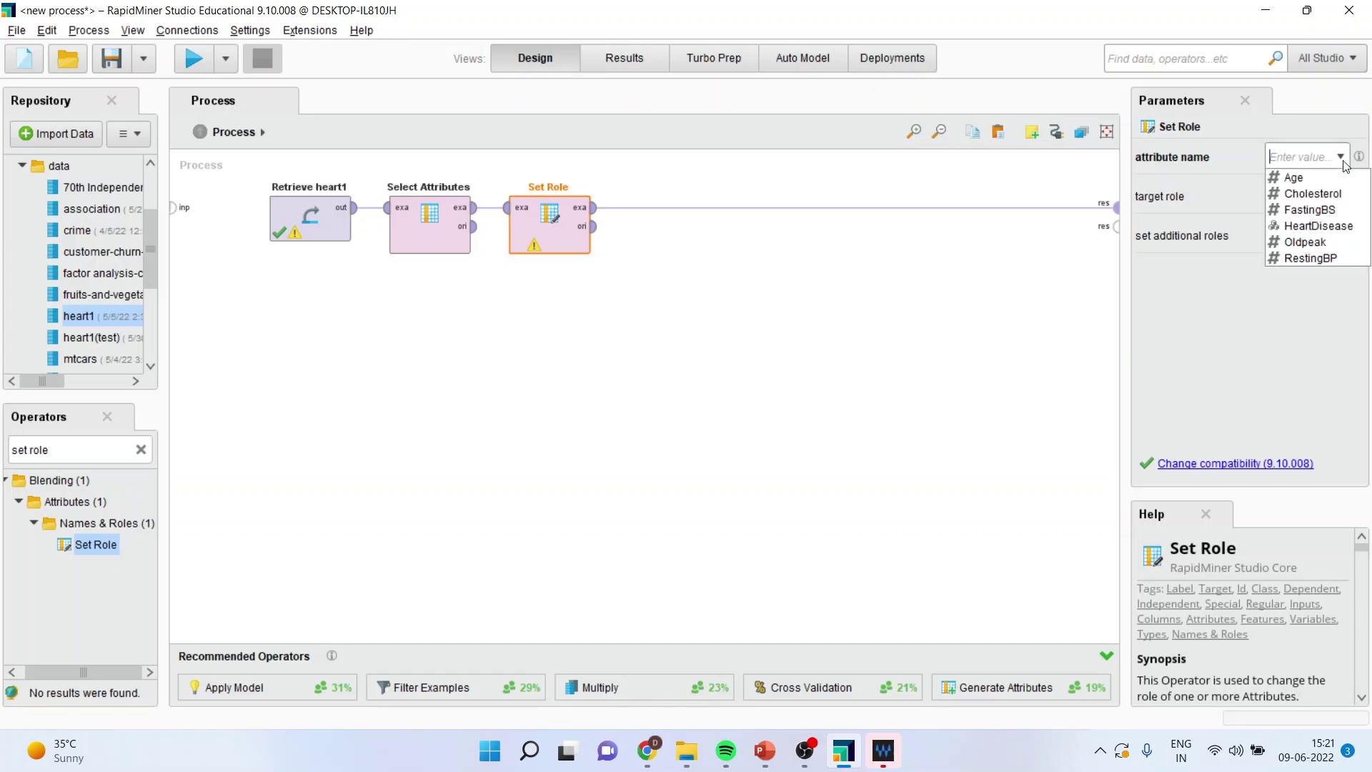
{"action": "left_click", "coordinate": [1338, 227]}
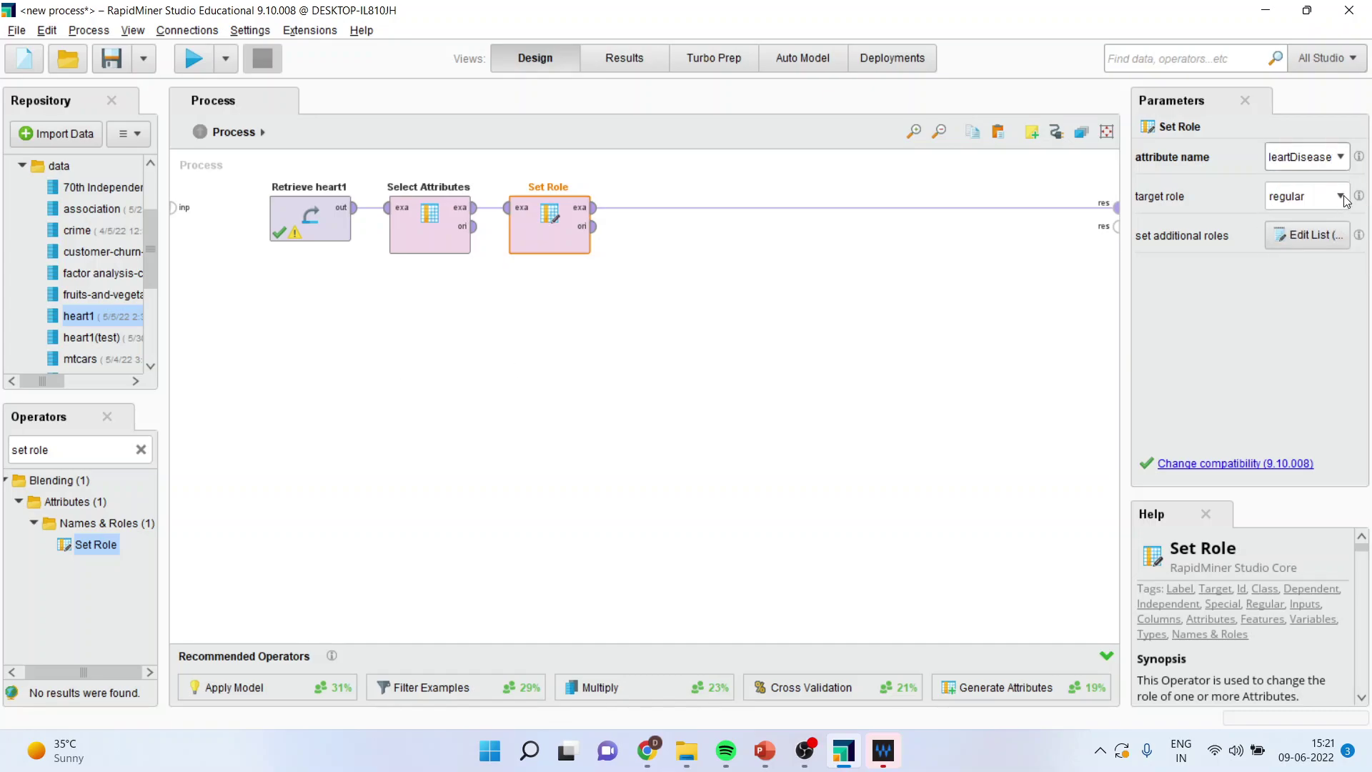
{"action": "left_click", "coordinate": [1342, 198]}
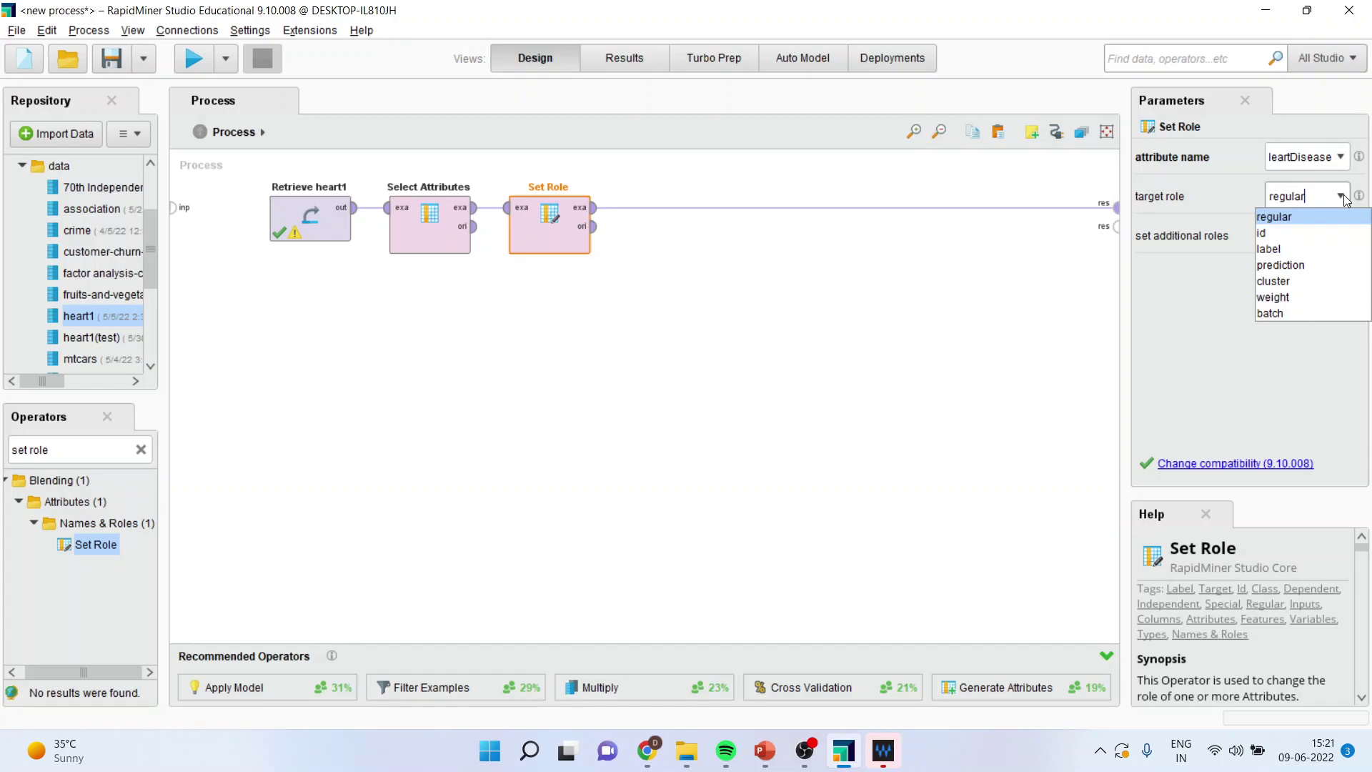
{"action": "left_click", "coordinate": [1315, 247]}
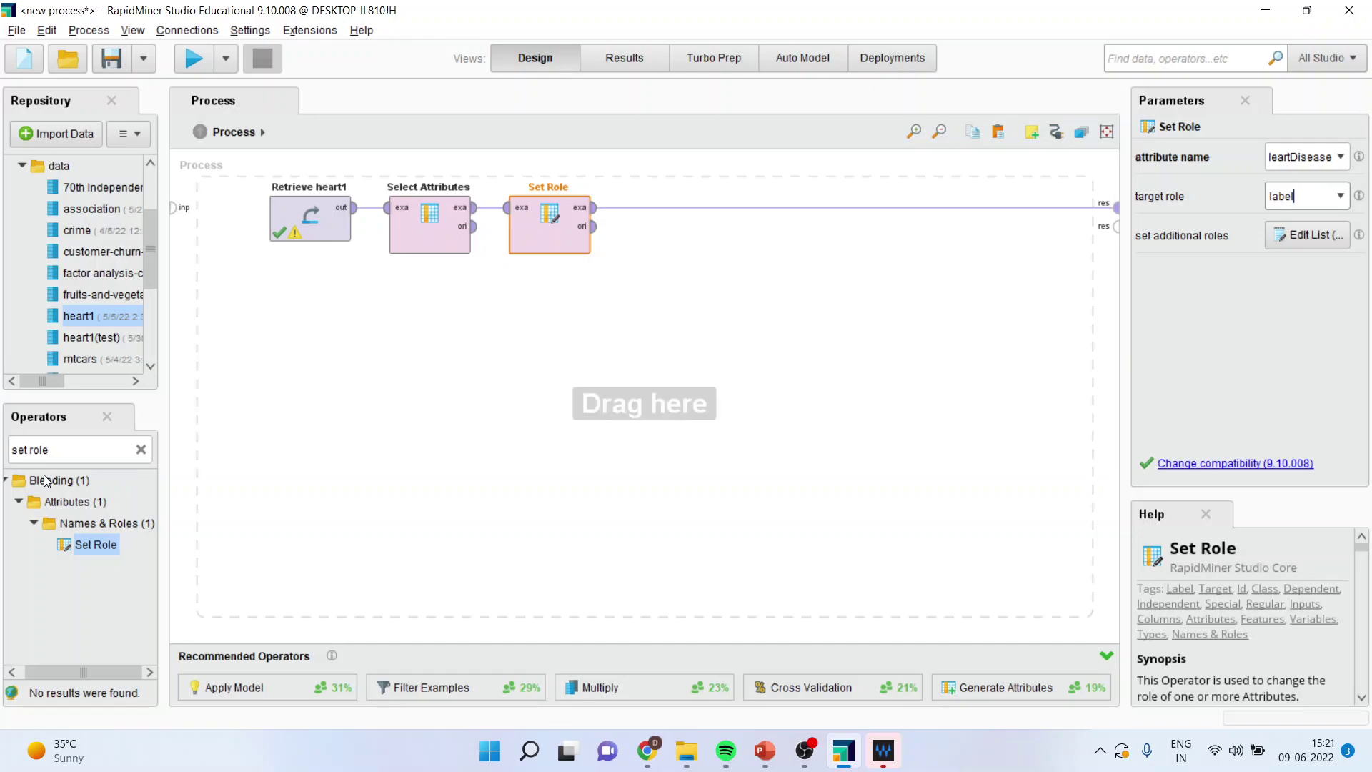
{"action": "left_click", "coordinate": [63, 450]}
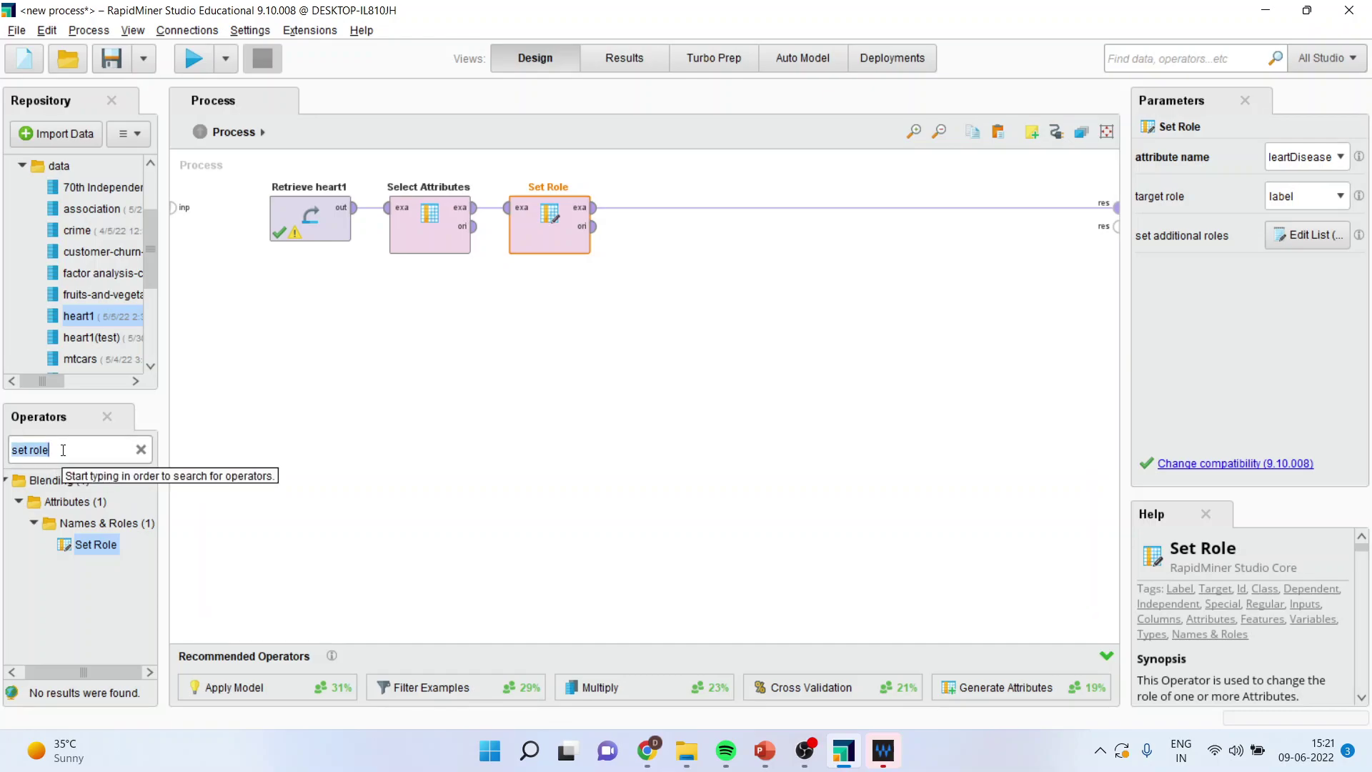
{"action": "type", "text": "cross validation"}
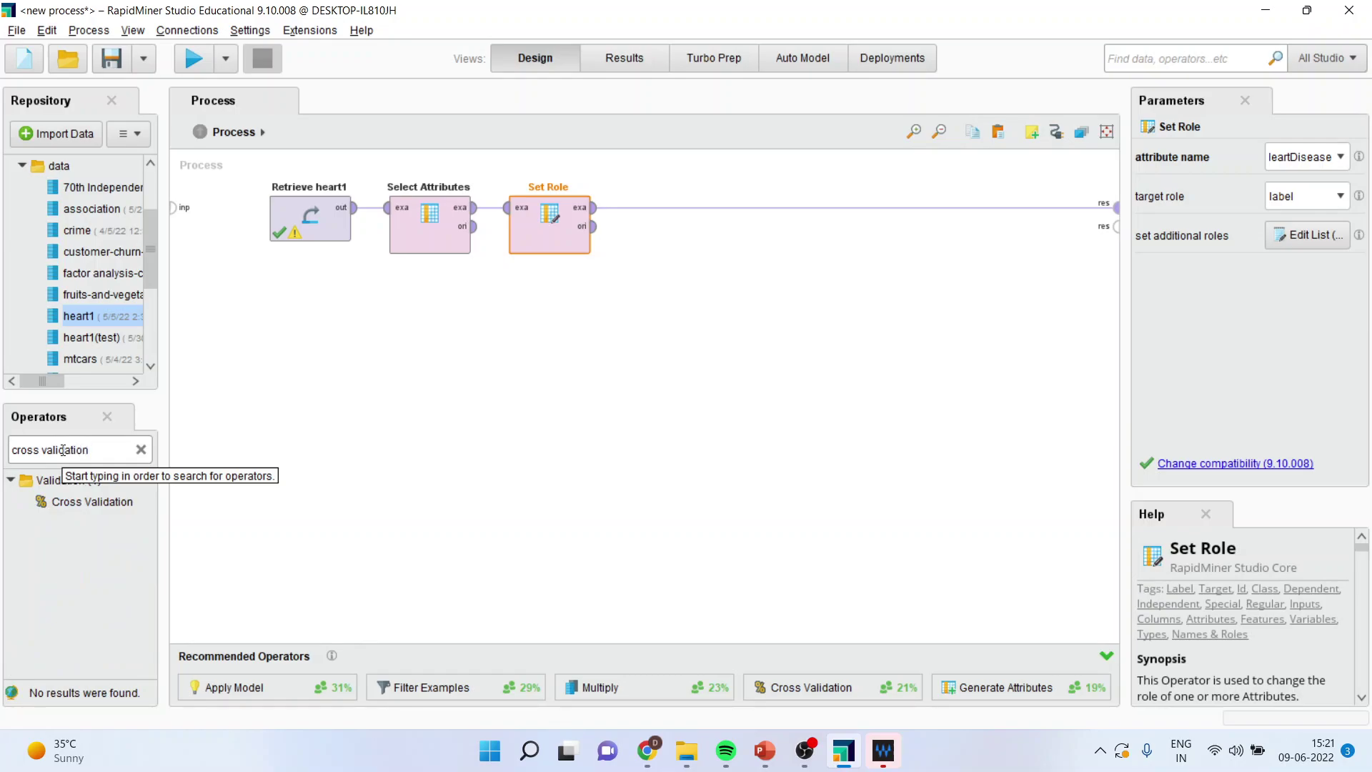
Step: Drop Cross Validation after Set Role and delete its link to the results
{"action": "left_click_drag", "start_coordinate": [101, 503], "coordinate": [676, 209]}
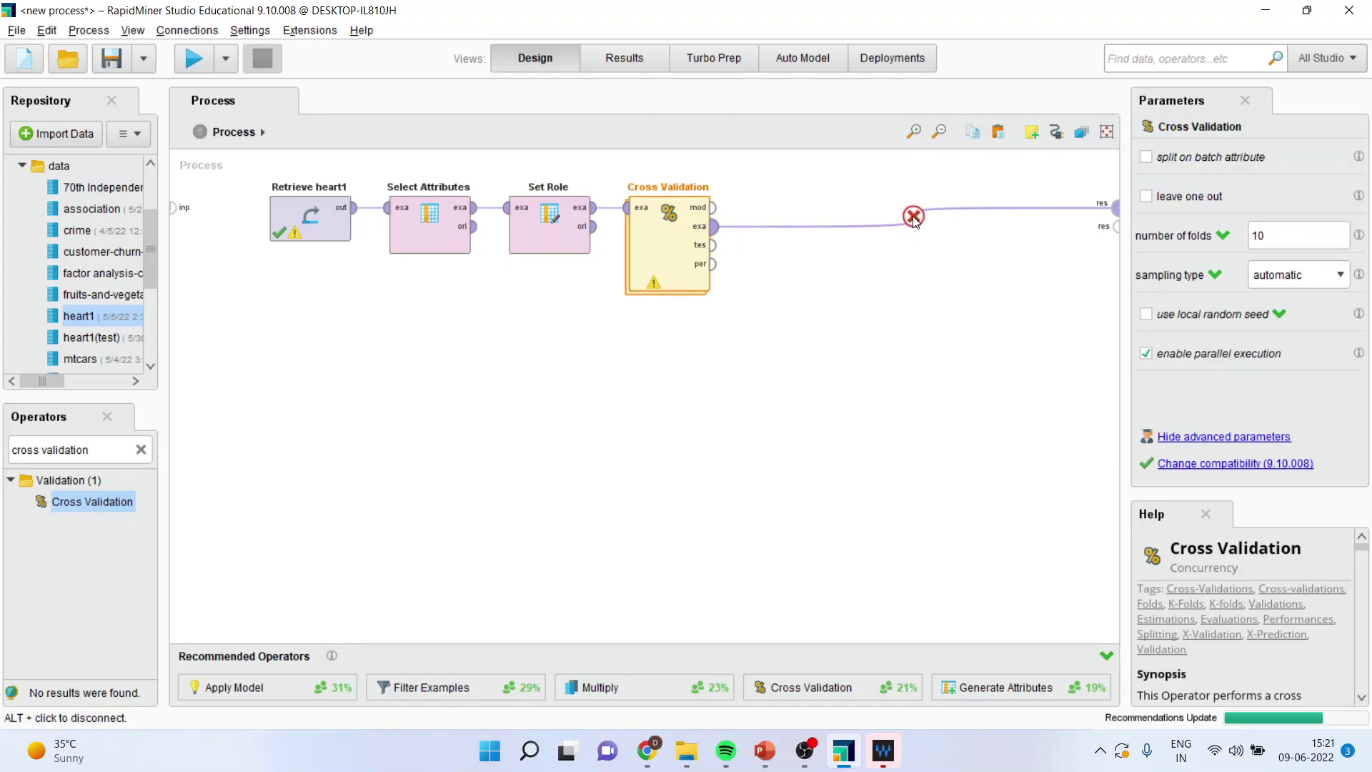
{"action": "left_click", "coordinate": [914, 216]}
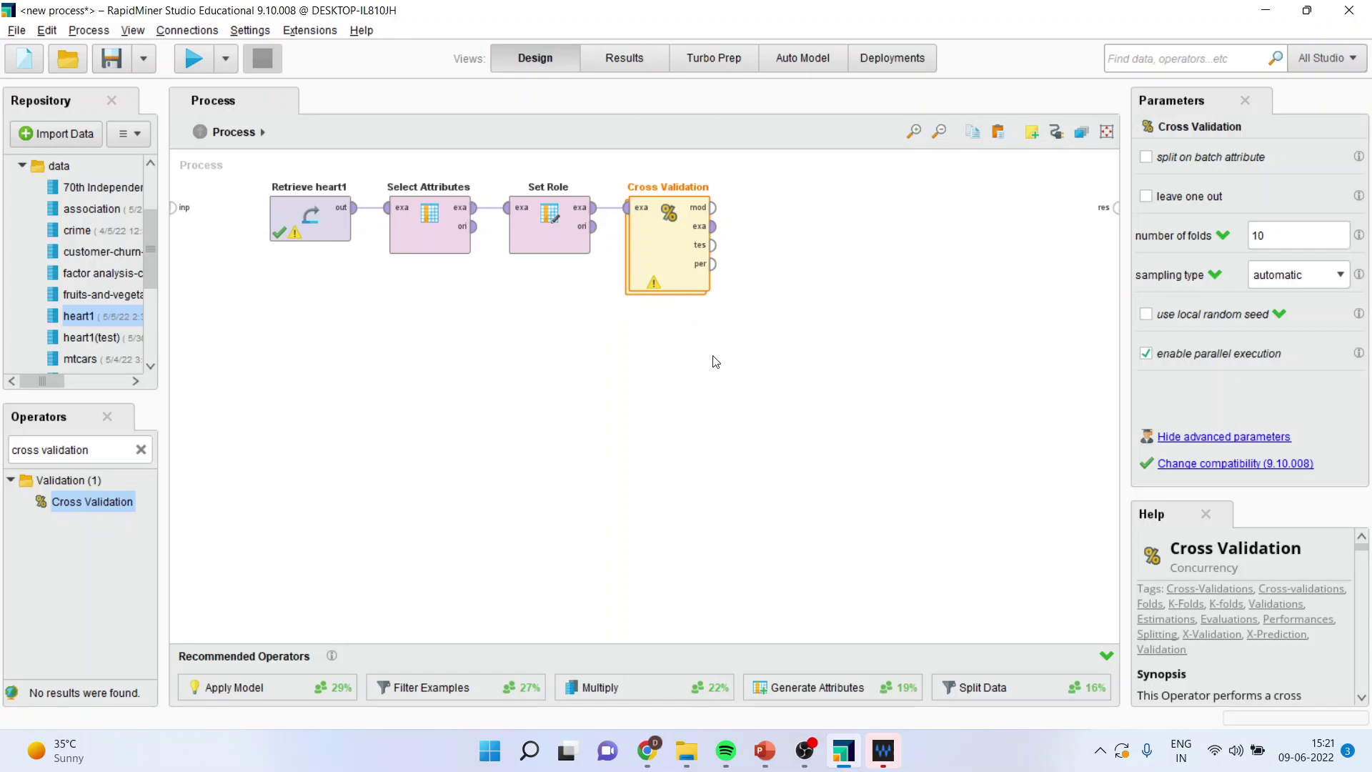
Step: Inside Cross Validation, train a Neural Net on the training data, passing its model and examples to Testing
{"action": "double_click", "coordinate": [664, 265]}
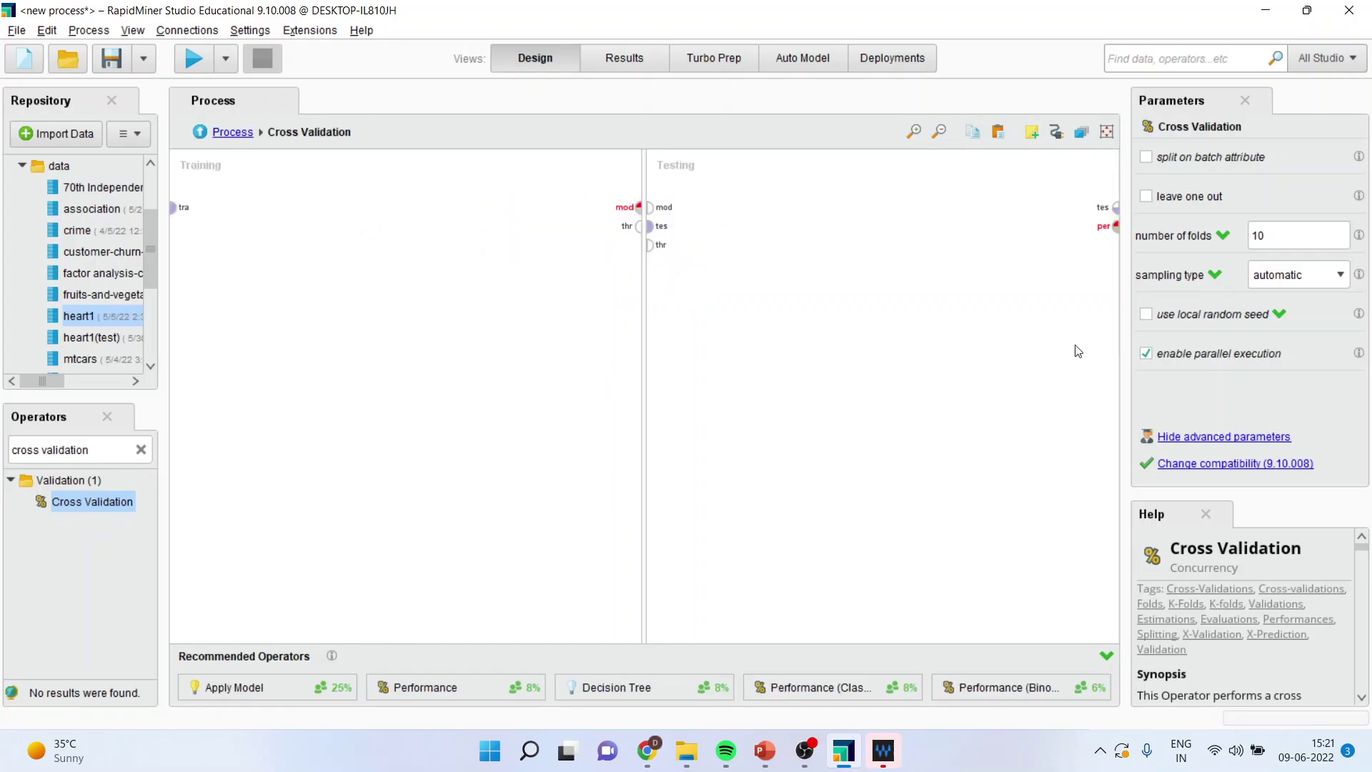
{"action": "left_click", "coordinate": [108, 449]}
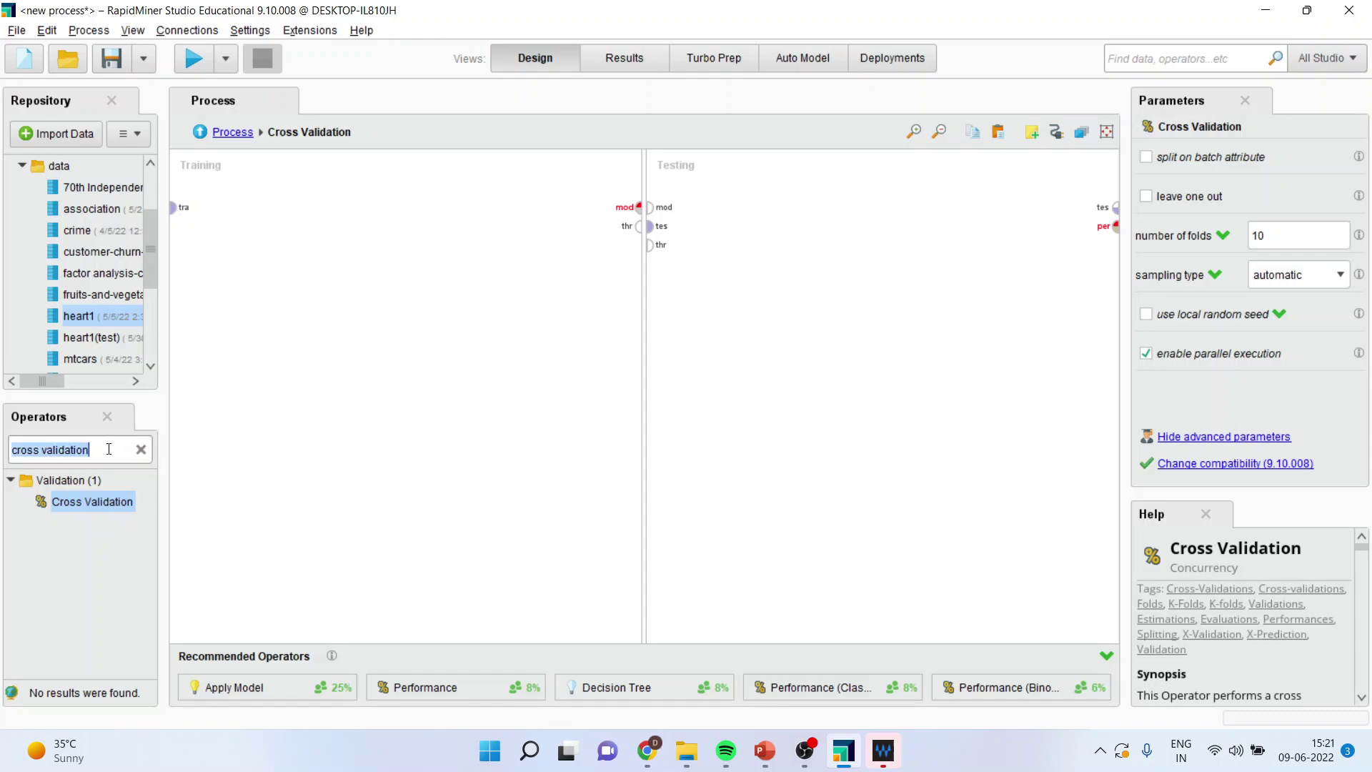
{"action": "type", "text": "ne"}
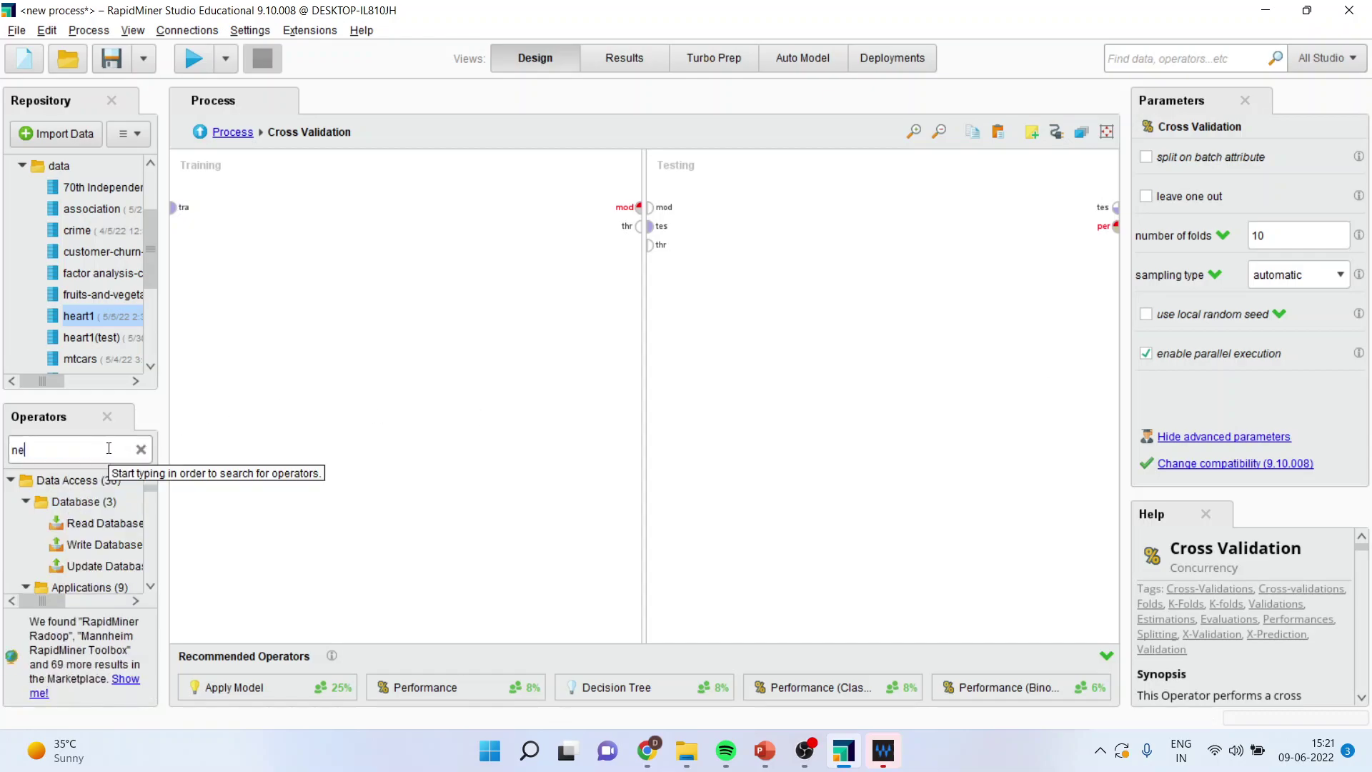
{"action": "type", "text": "ural net"}
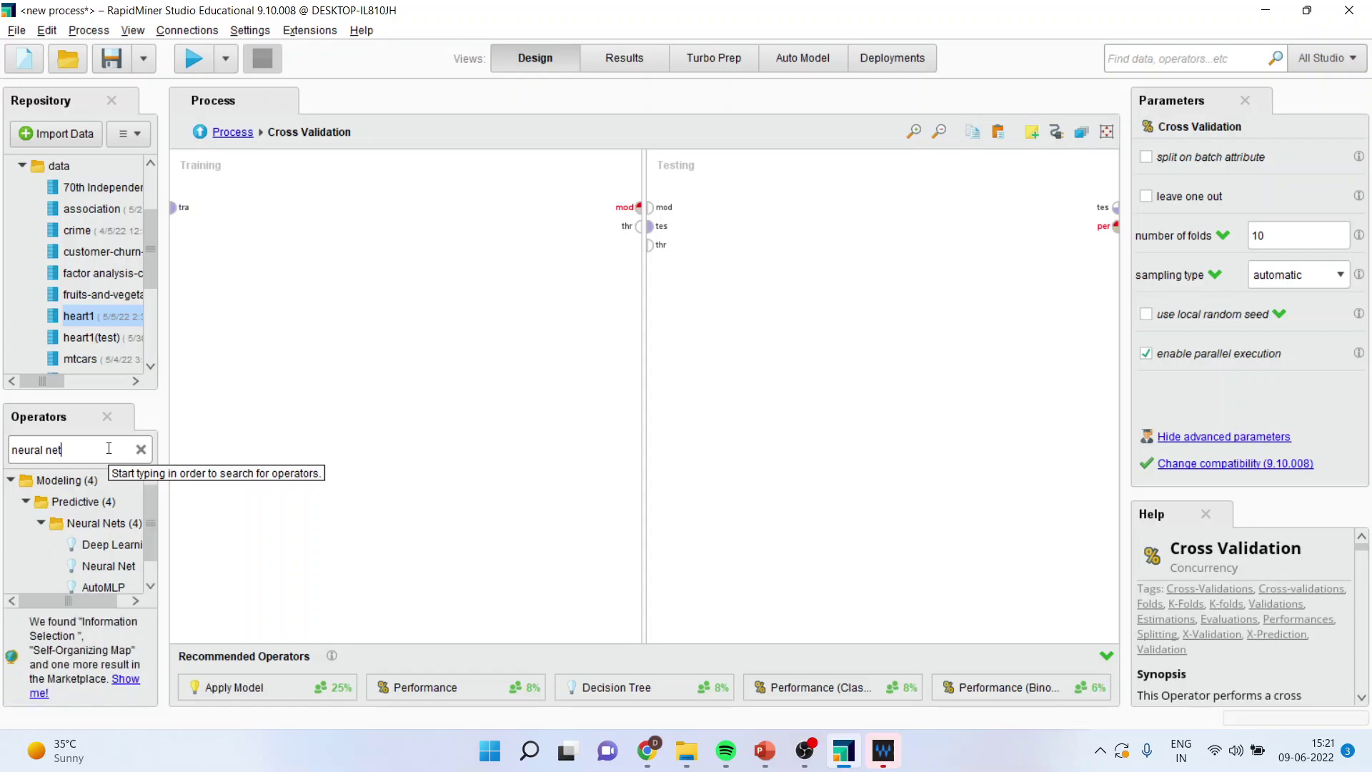
{"action": "left_click_drag", "start_coordinate": [108, 566], "coordinate": [349, 337]}
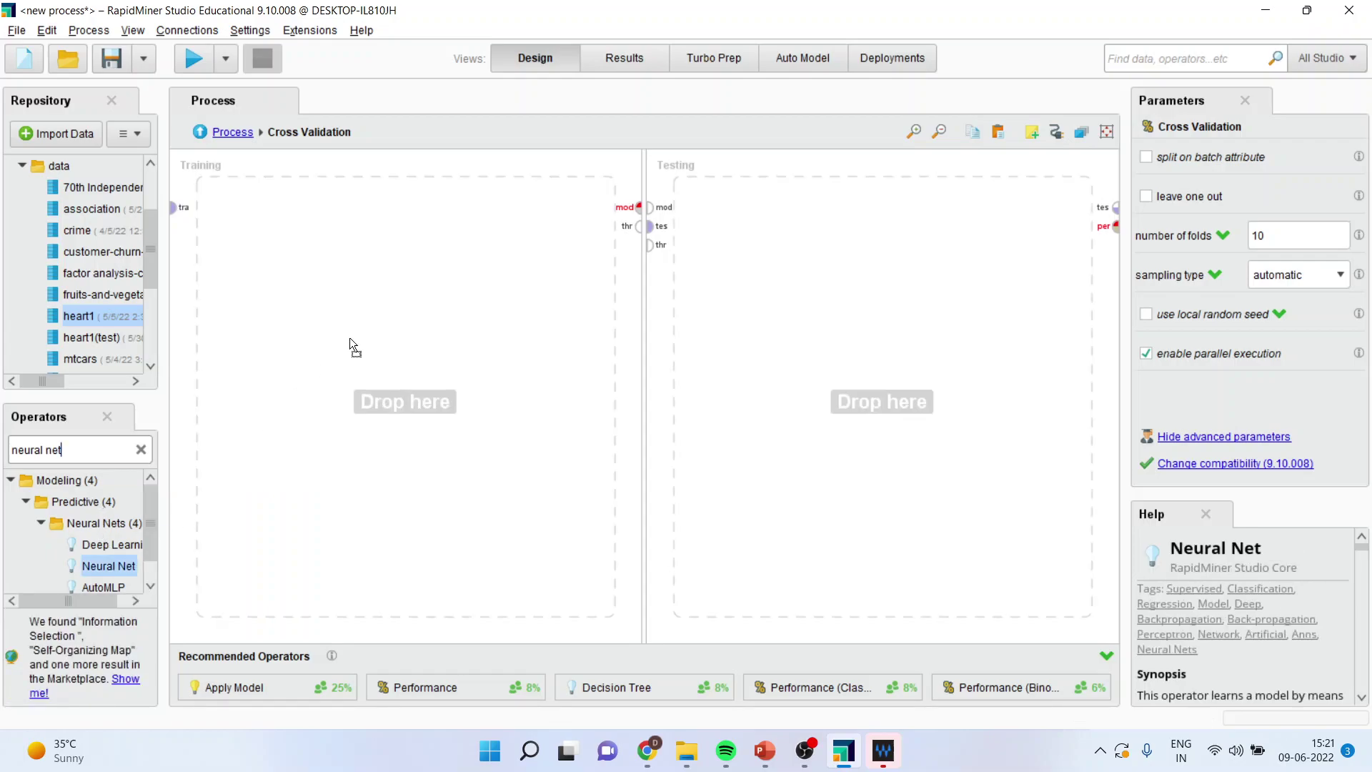
{"action": "left_click_drag", "start_coordinate": [417, 239], "coordinate": [413, 223]}
{"action": "left_click", "coordinate": [174, 208]}
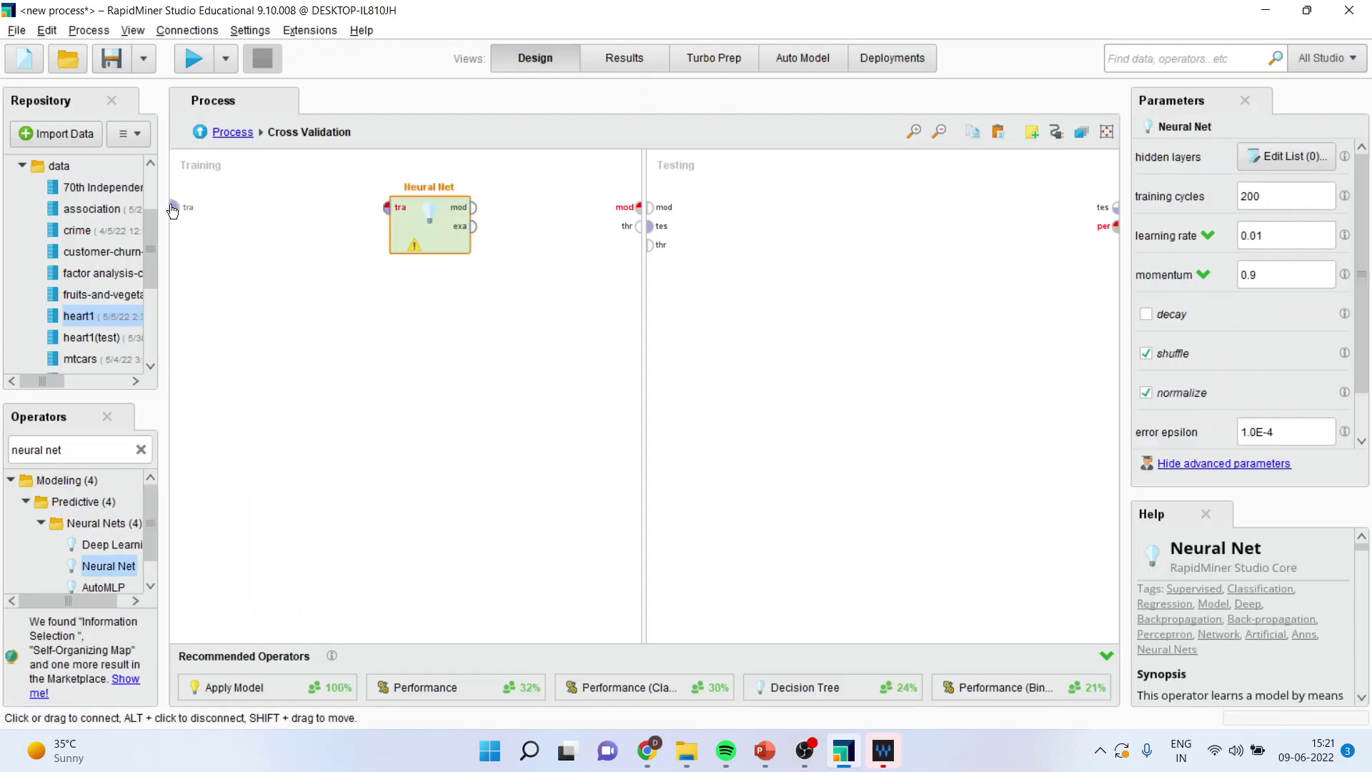
{"action": "left_click", "coordinate": [387, 207]}
{"action": "left_click", "coordinate": [474, 208]}
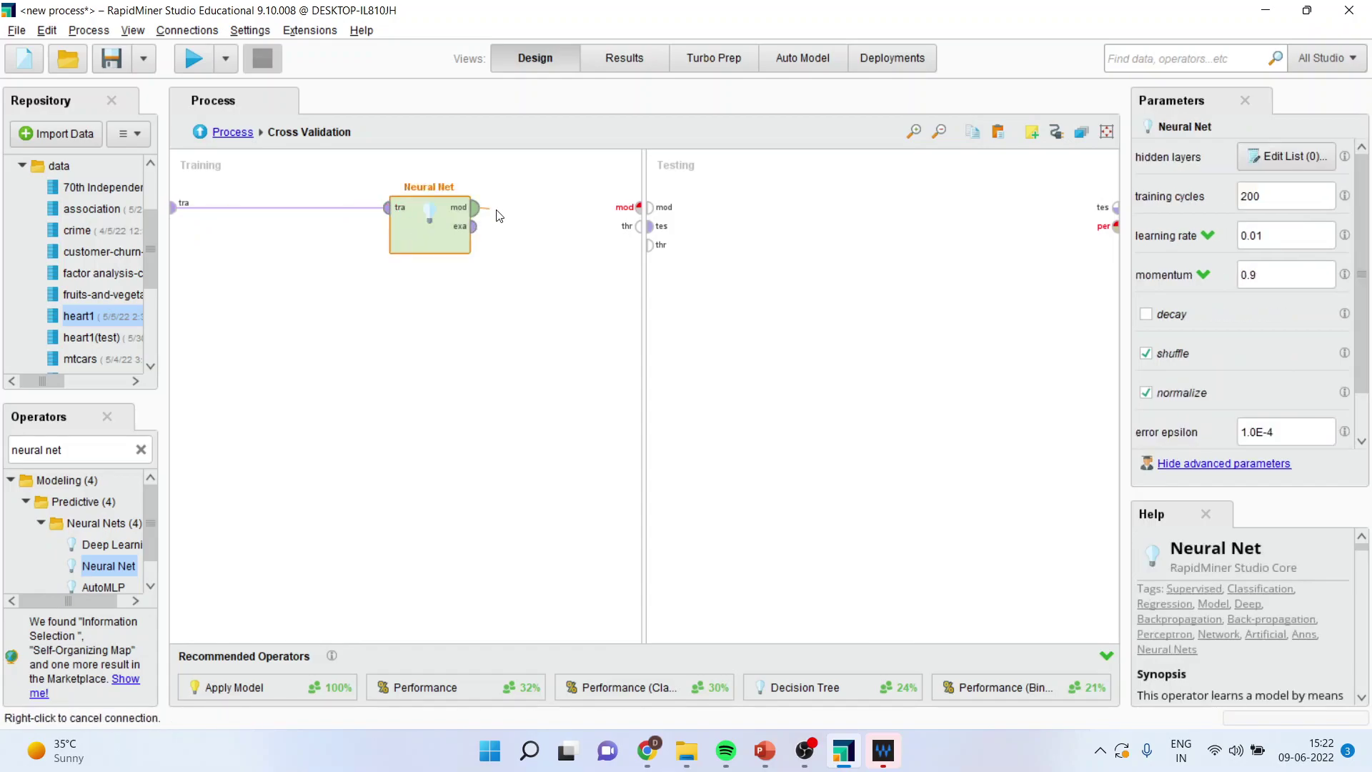
{"action": "left_click", "coordinate": [637, 207]}
{"action": "left_click", "coordinate": [473, 226]}
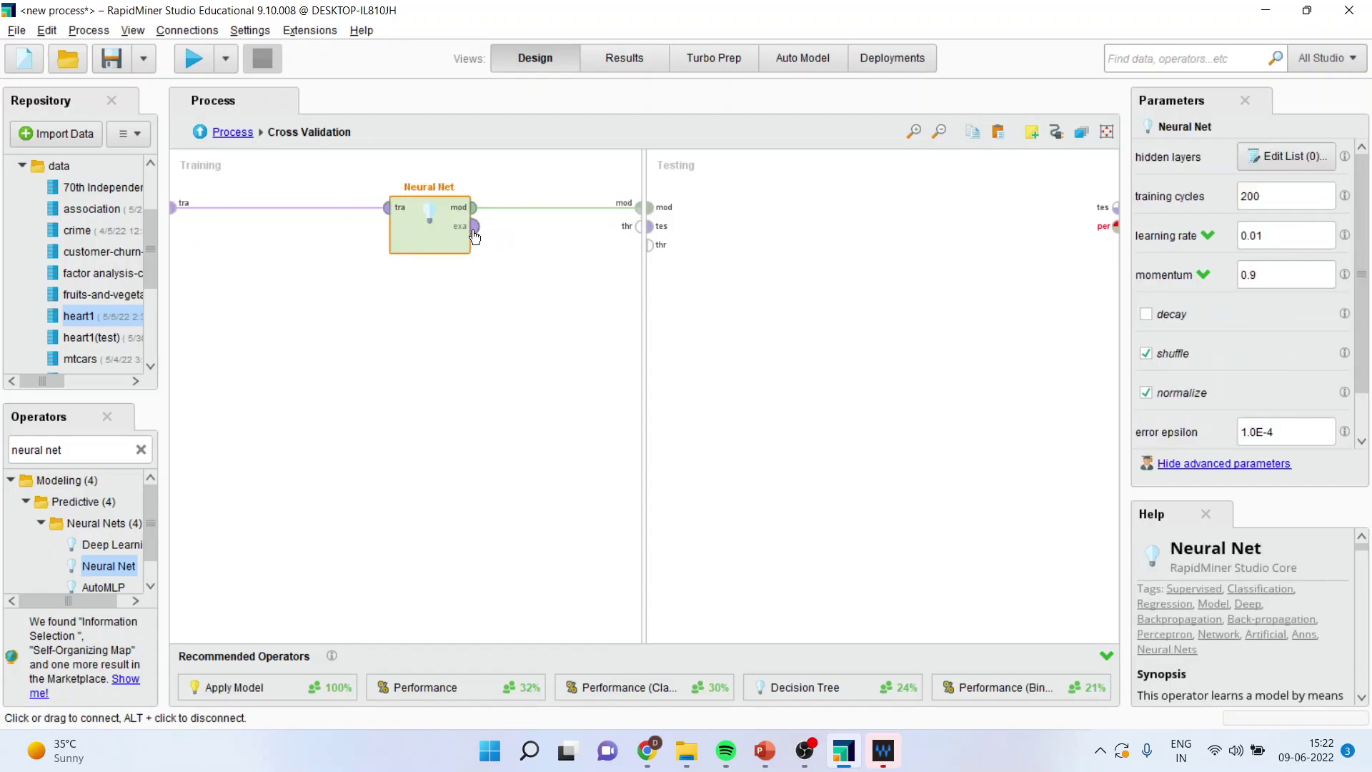
{"action": "left_click", "coordinate": [640, 226]}
Step: Add Apply Model to Testing, fed by the trained model and the test data
{"action": "triple_click", "coordinate": [69, 450]}
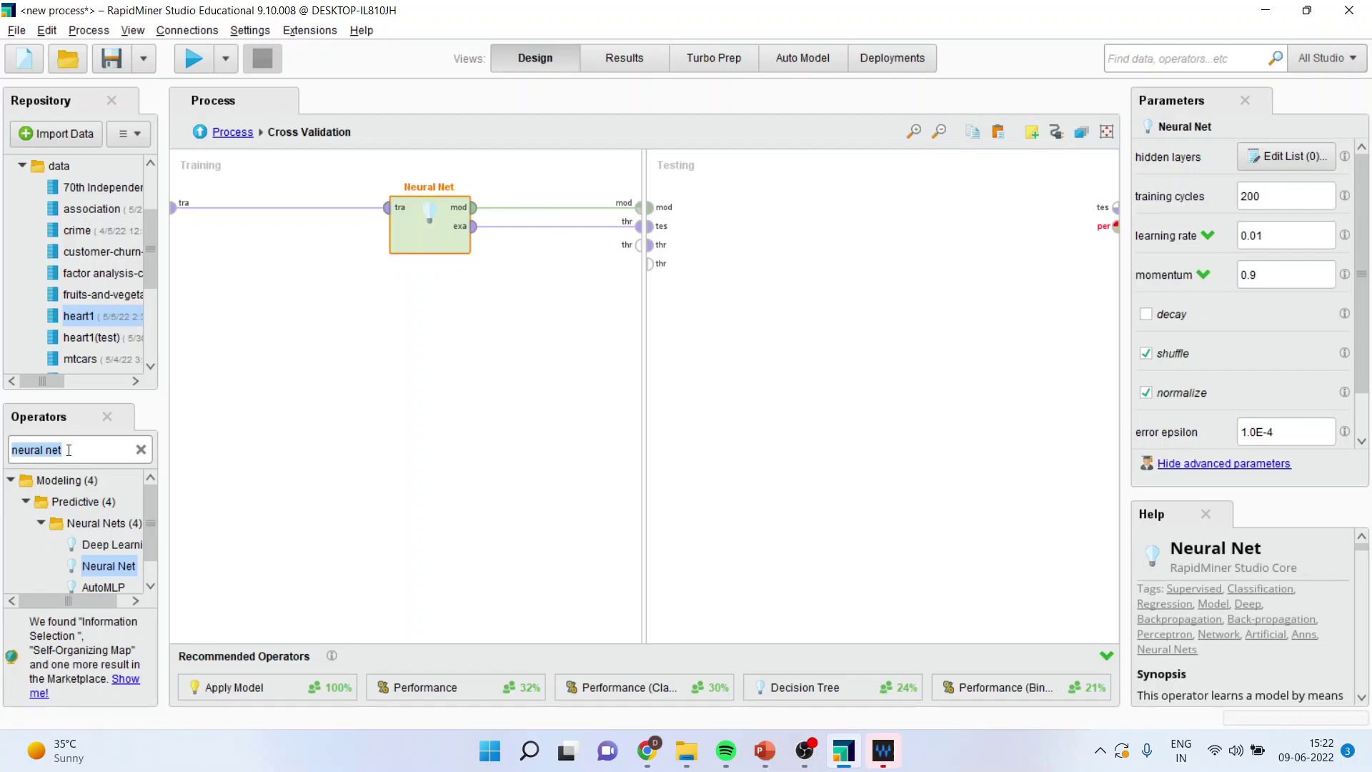
{"action": "type", "text": "apply m"}
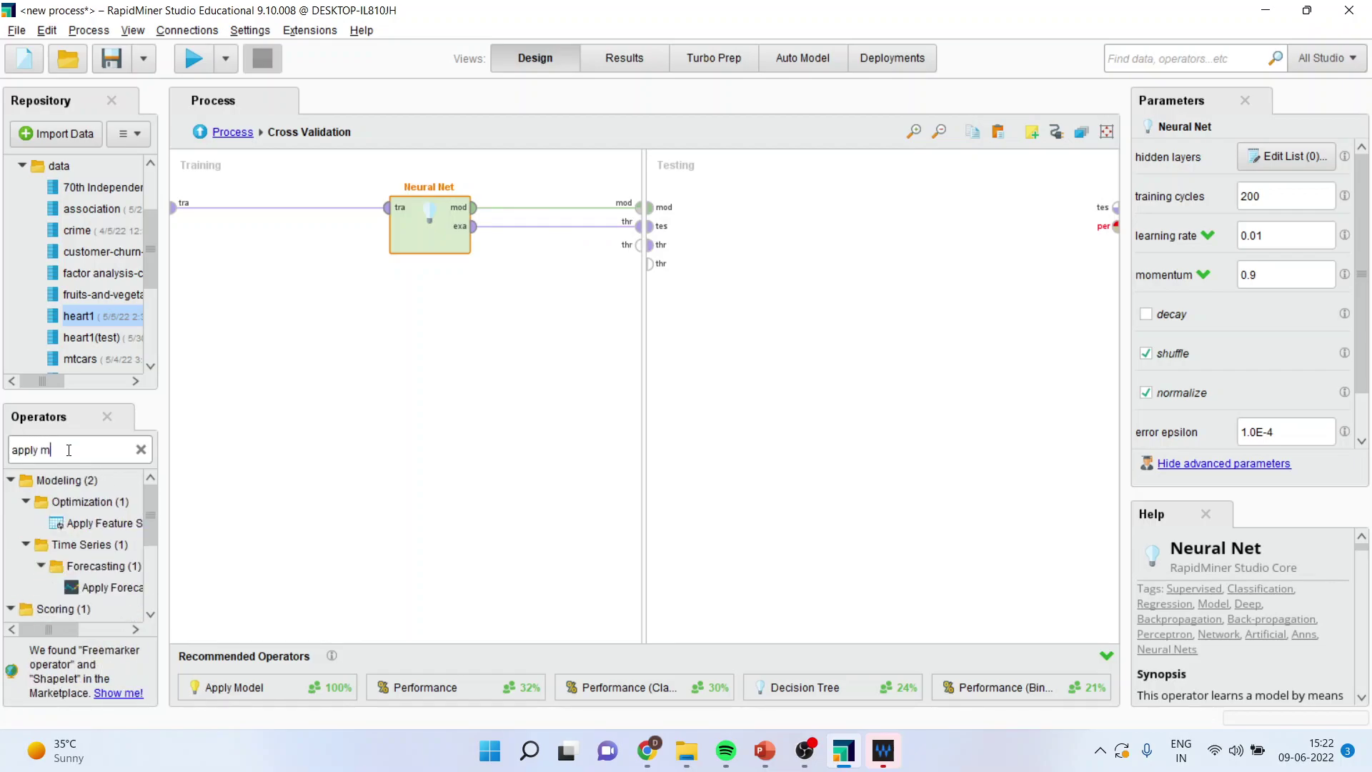
{"action": "type", "text": "odel"}
{"action": "left_click_drag", "start_coordinate": [80, 587], "coordinate": [739, 255]}
{"action": "left_click_drag", "start_coordinate": [745, 206], "coordinate": [746, 215]}
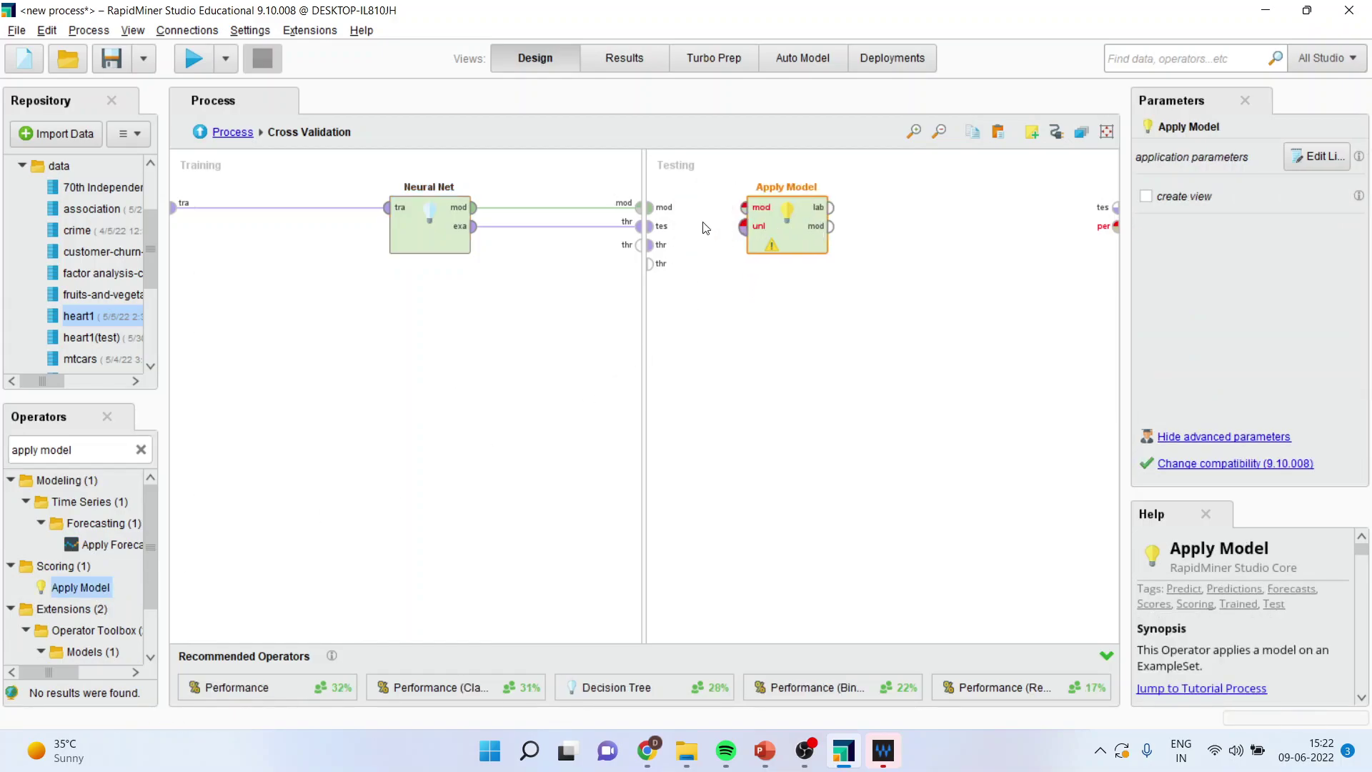
{"action": "left_click", "coordinate": [648, 208]}
{"action": "left_click", "coordinate": [744, 207]}
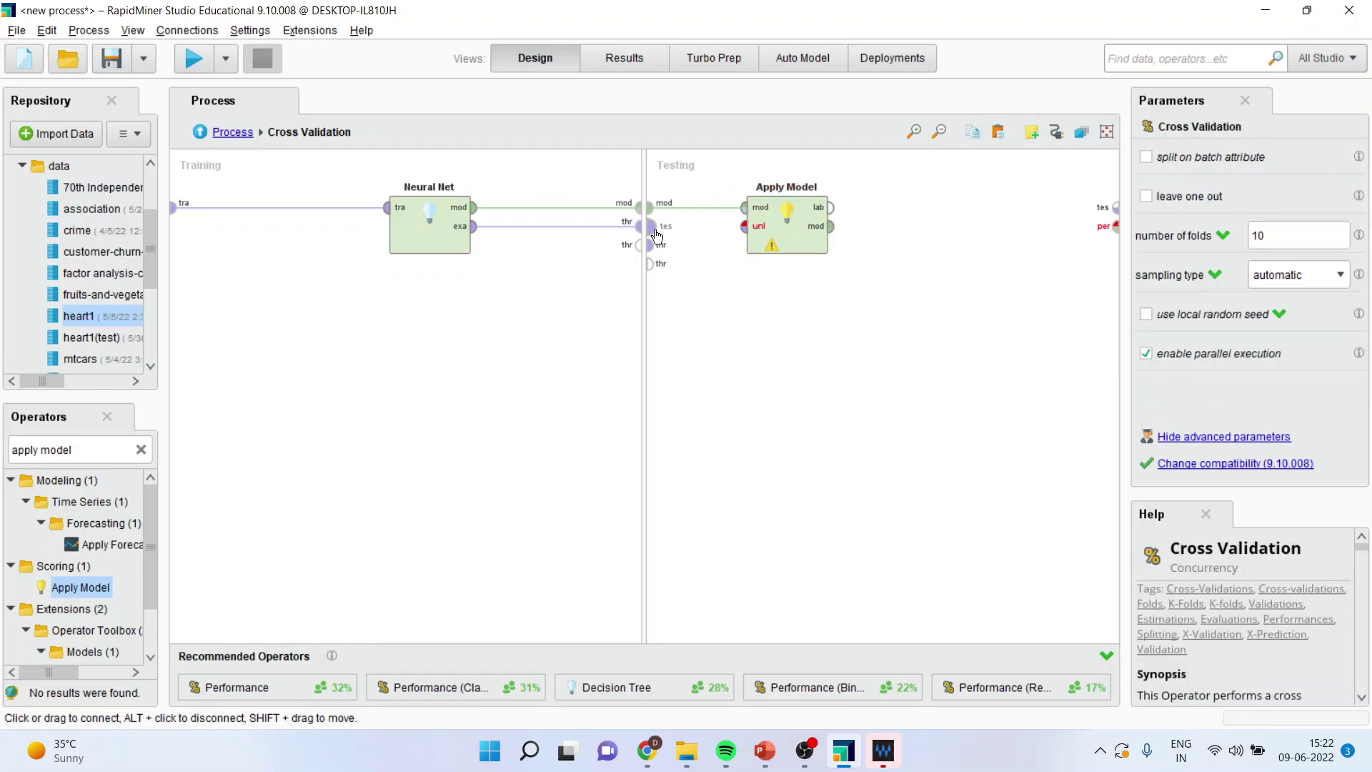
{"action": "left_click_drag", "start_coordinate": [658, 236], "coordinate": [745, 225]}
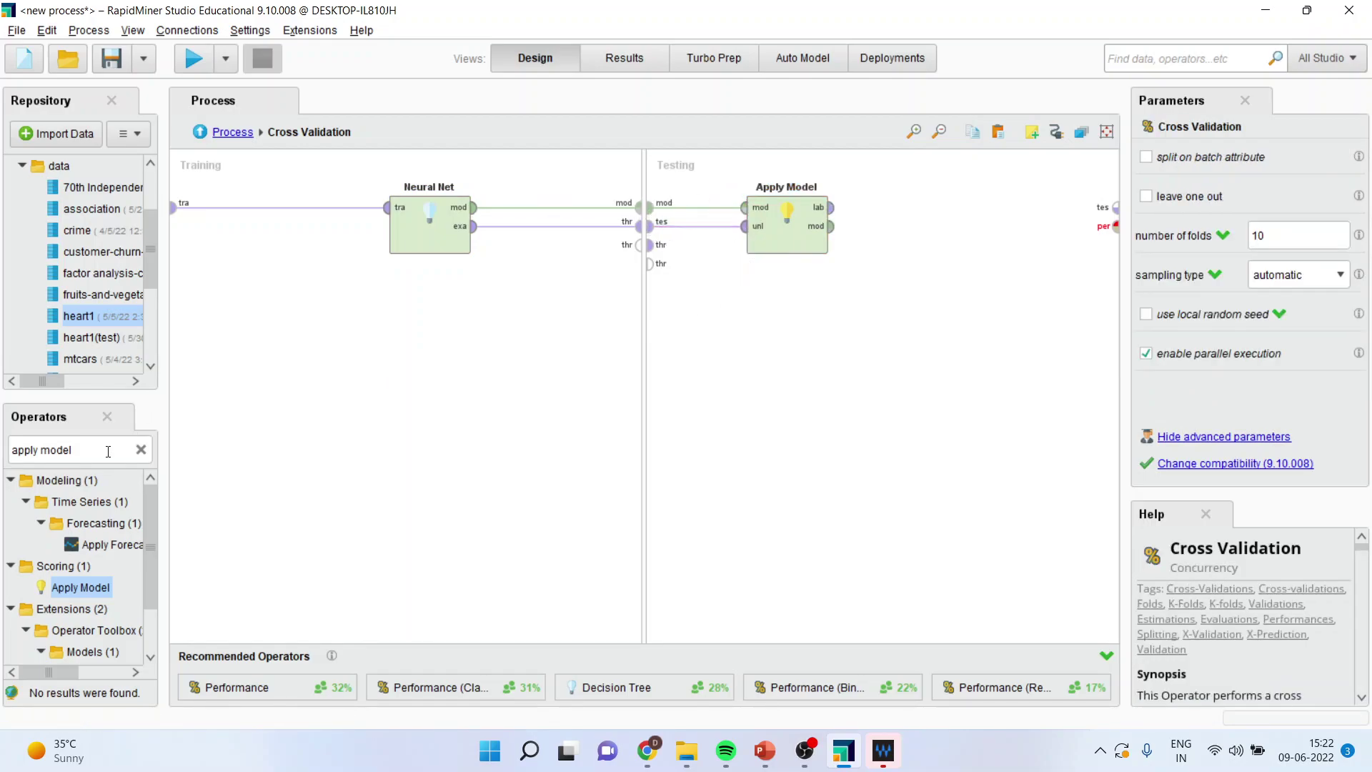
Step: Find Performance (Classification) and place it right of Apply Model in Testing
{"action": "left_click", "coordinate": [108, 451]}
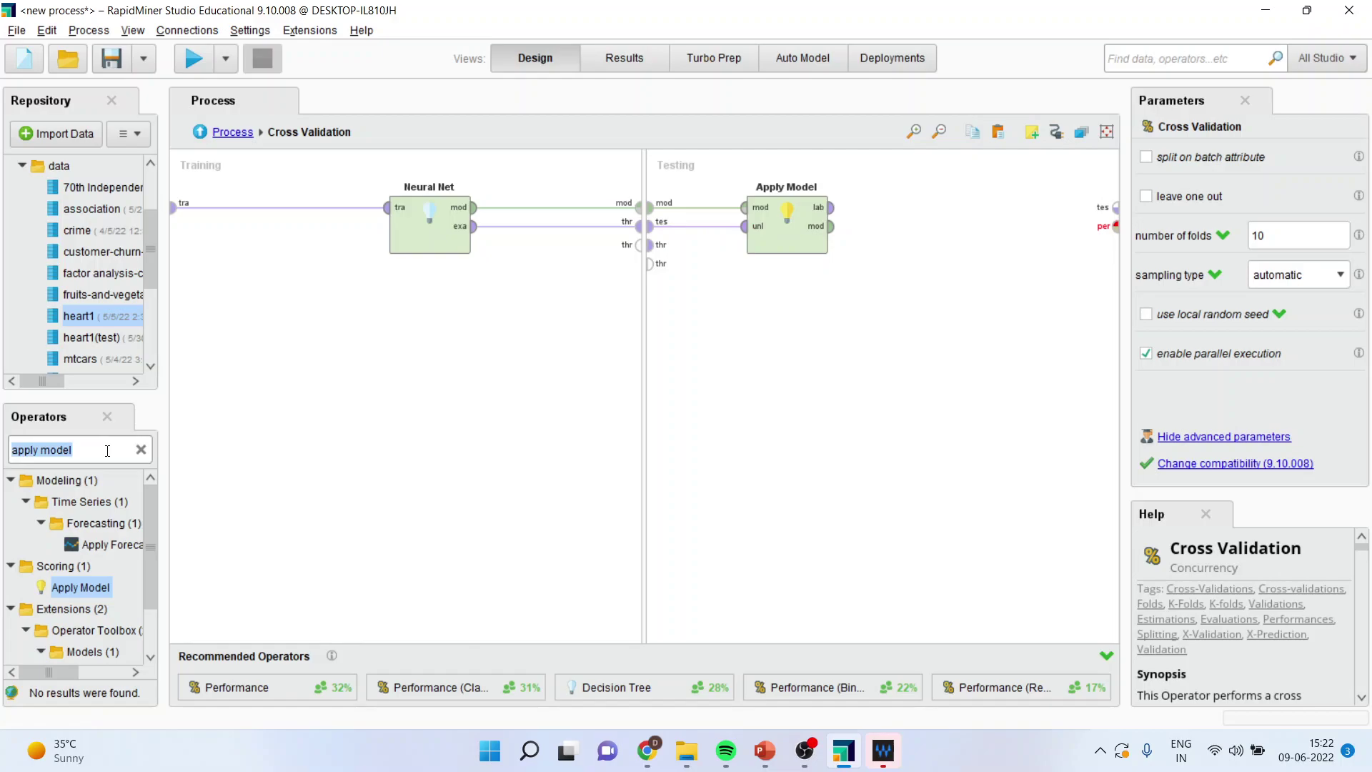
{"action": "type", "text": "pero"}
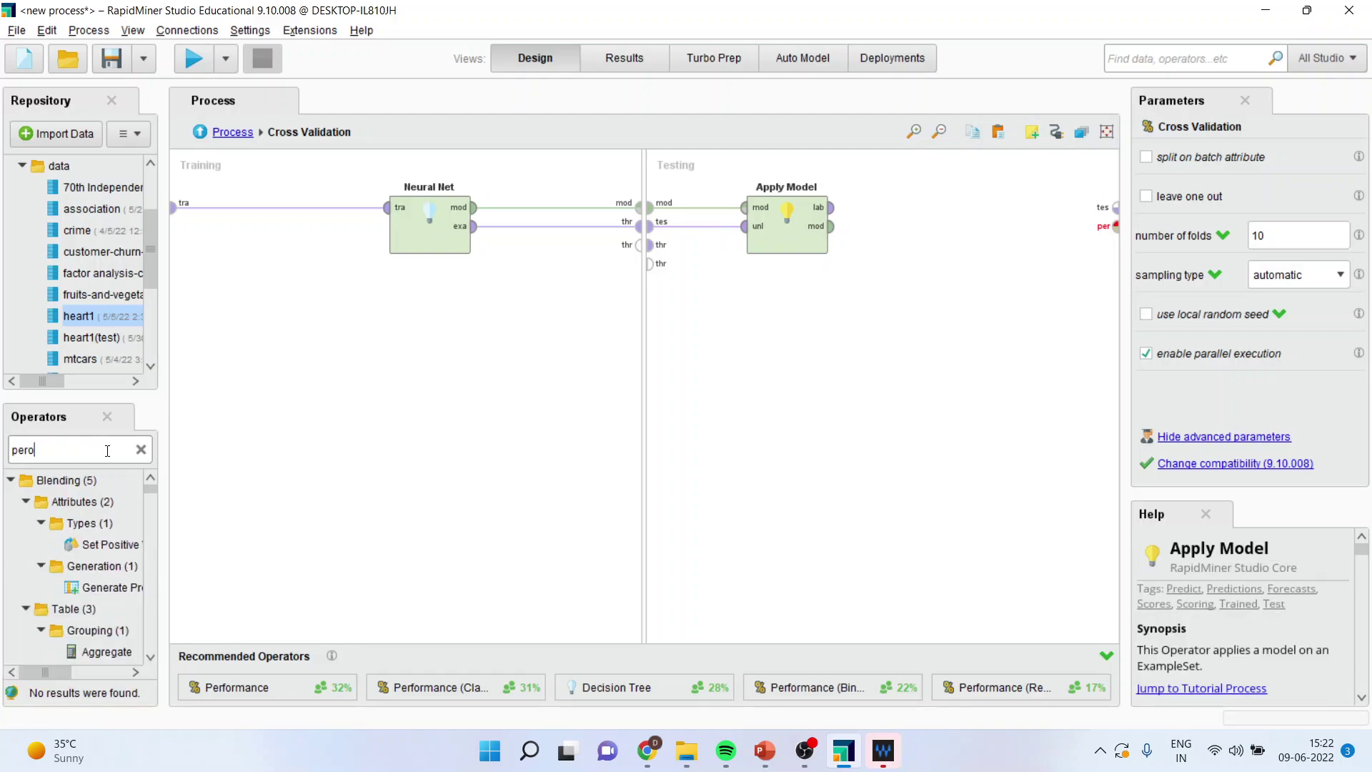
{"action": "key", "text": "BackSpace"}
{"action": "type", "text": "froman"}
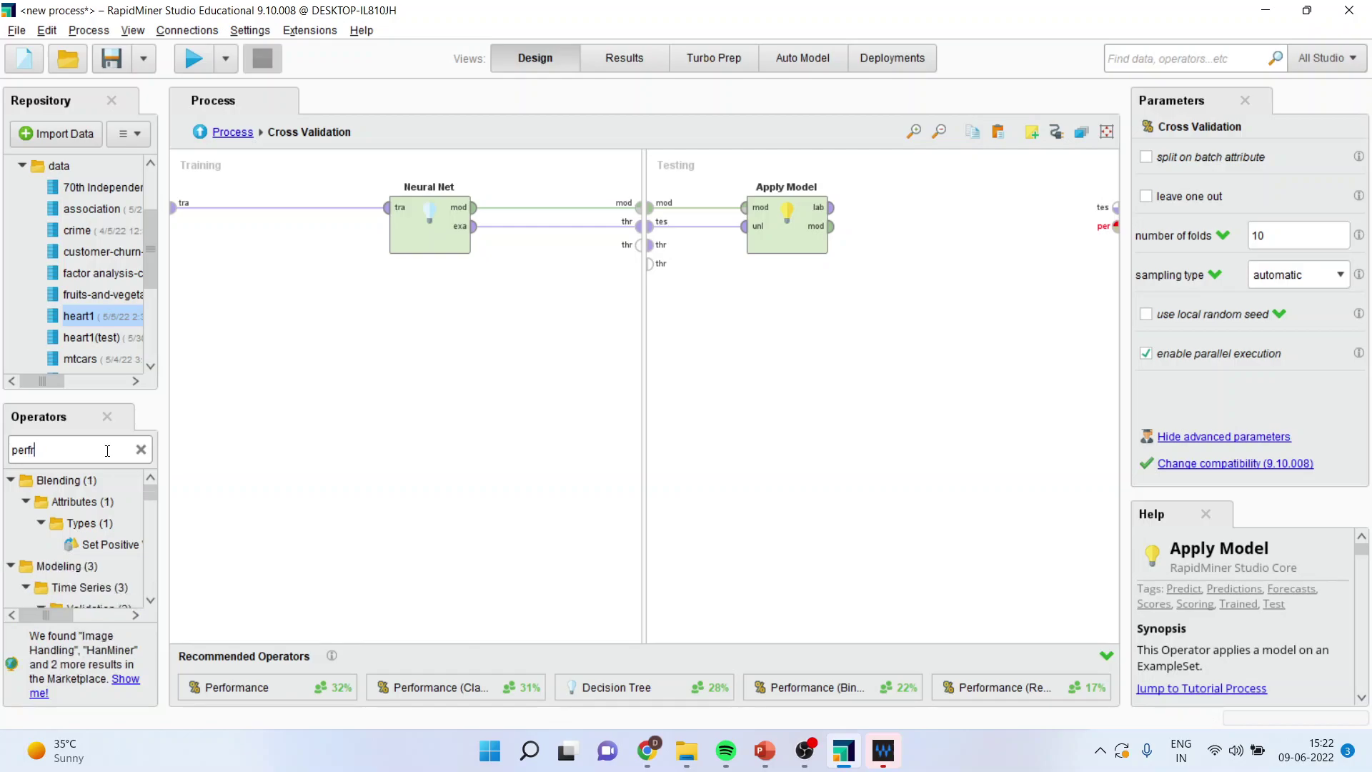
{"action": "key", "text": "BackSpace"}
{"action": "key", "text": "BackSpace"}
{"action": "key", "text": "BackSpace"}
{"action": "key", "text": "BackSpace"}
{"action": "key", "text": "BackSpace"}
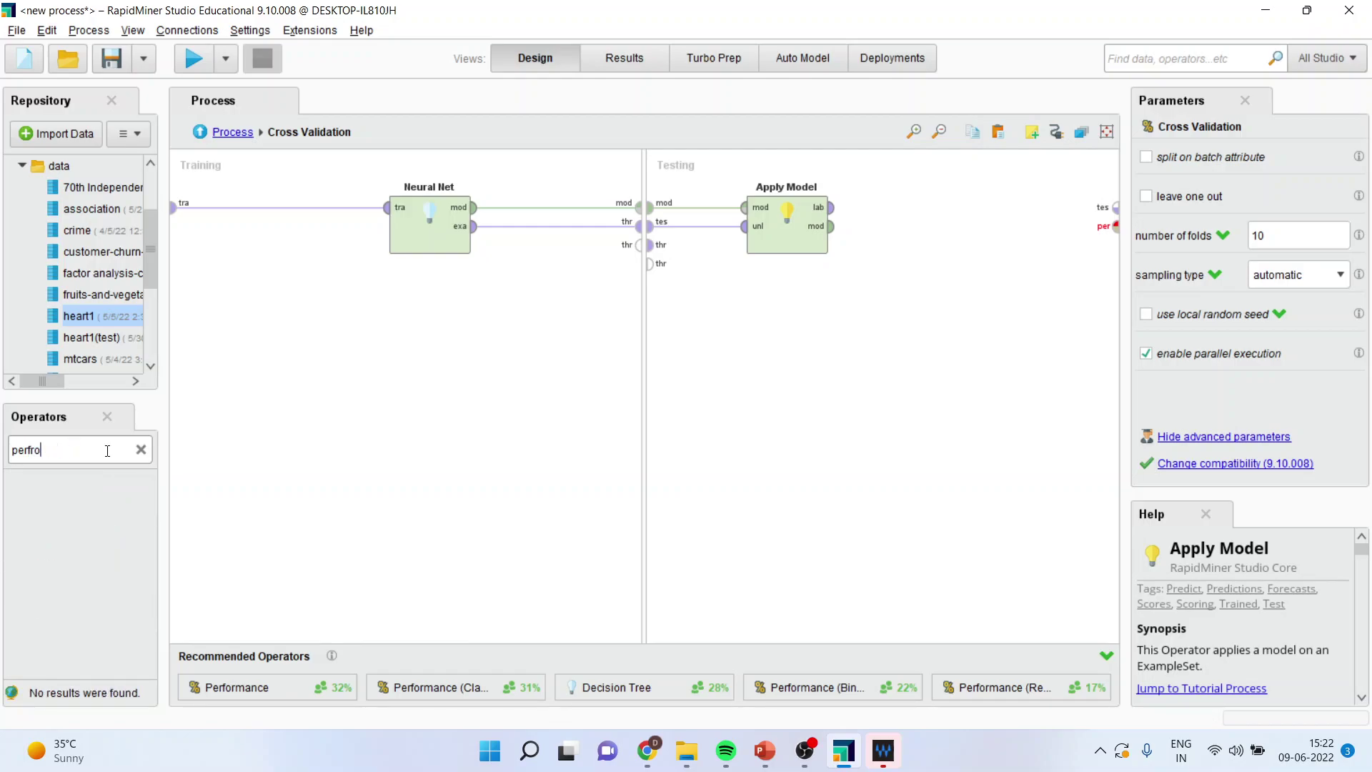
{"action": "type", "text": "ormance"}
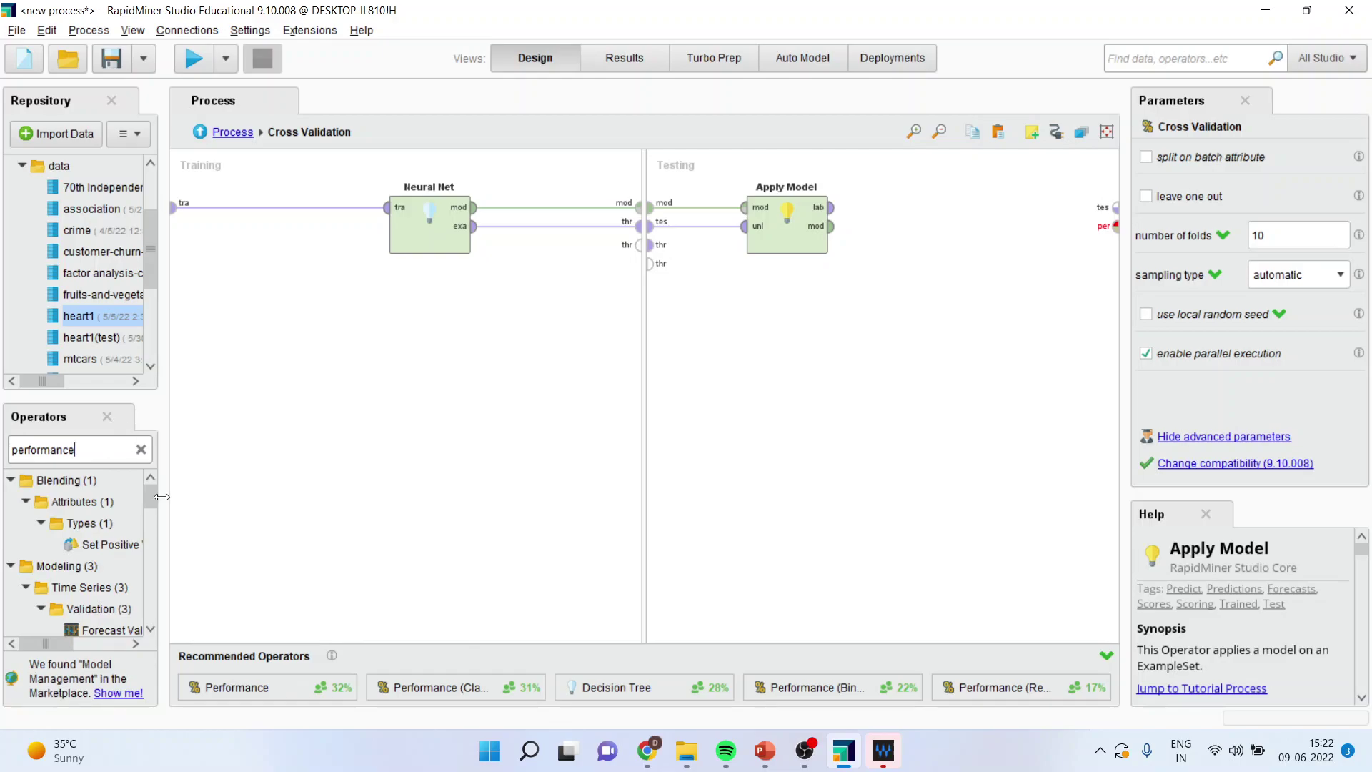
{"action": "scroll", "coordinate": [146, 508], "scroll_direction": "down", "scroll_amount": 5}
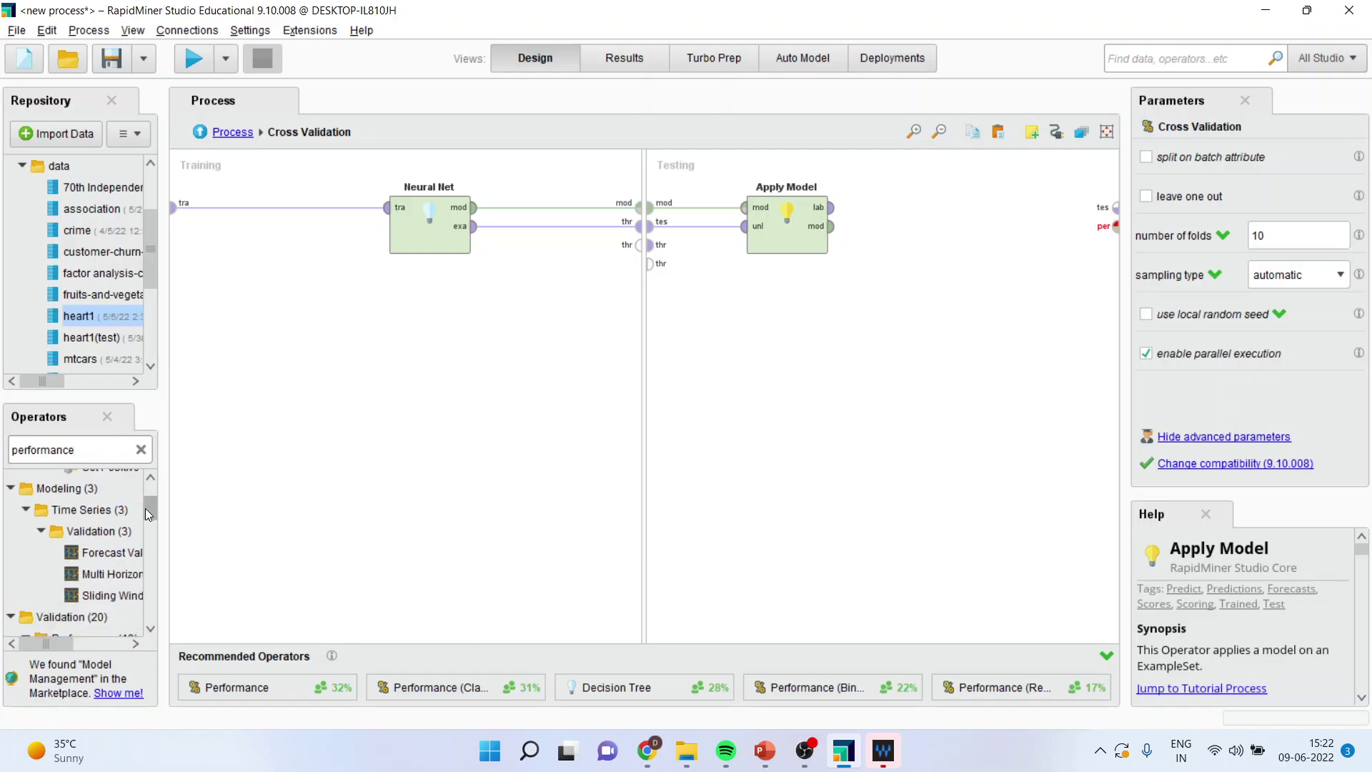
{"action": "left_click_drag", "start_coordinate": [52, 642], "coordinate": [90, 637]}
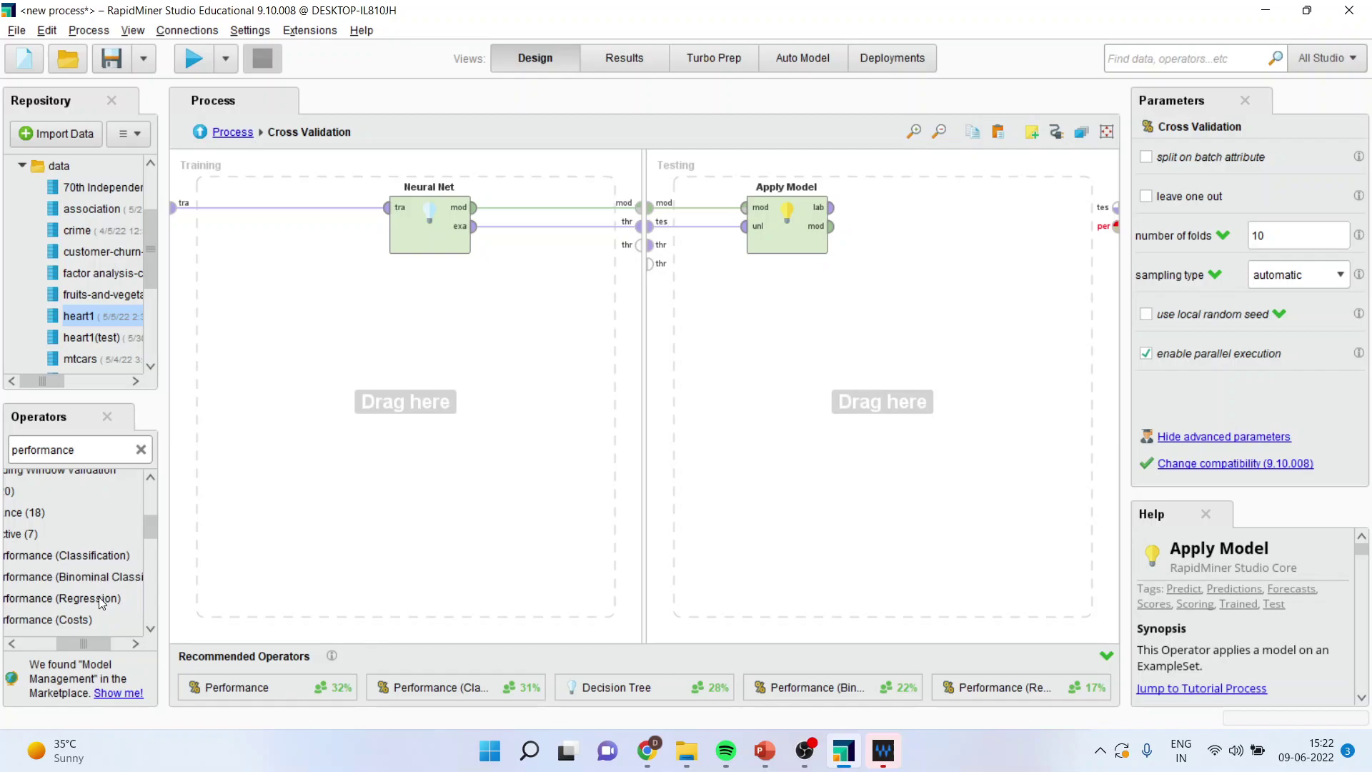
{"action": "left_click", "coordinate": [66, 556]}
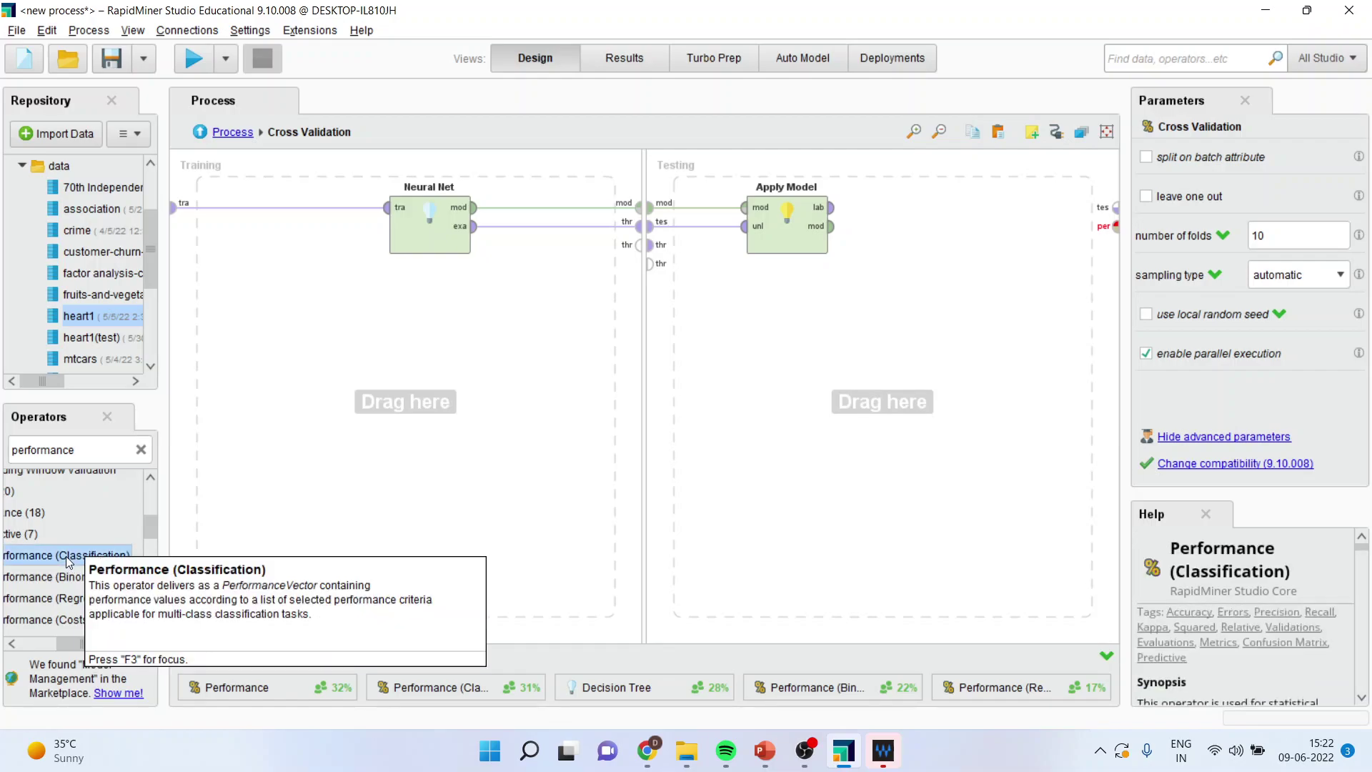
{"action": "left_click_drag", "start_coordinate": [66, 555], "coordinate": [816, 227]}
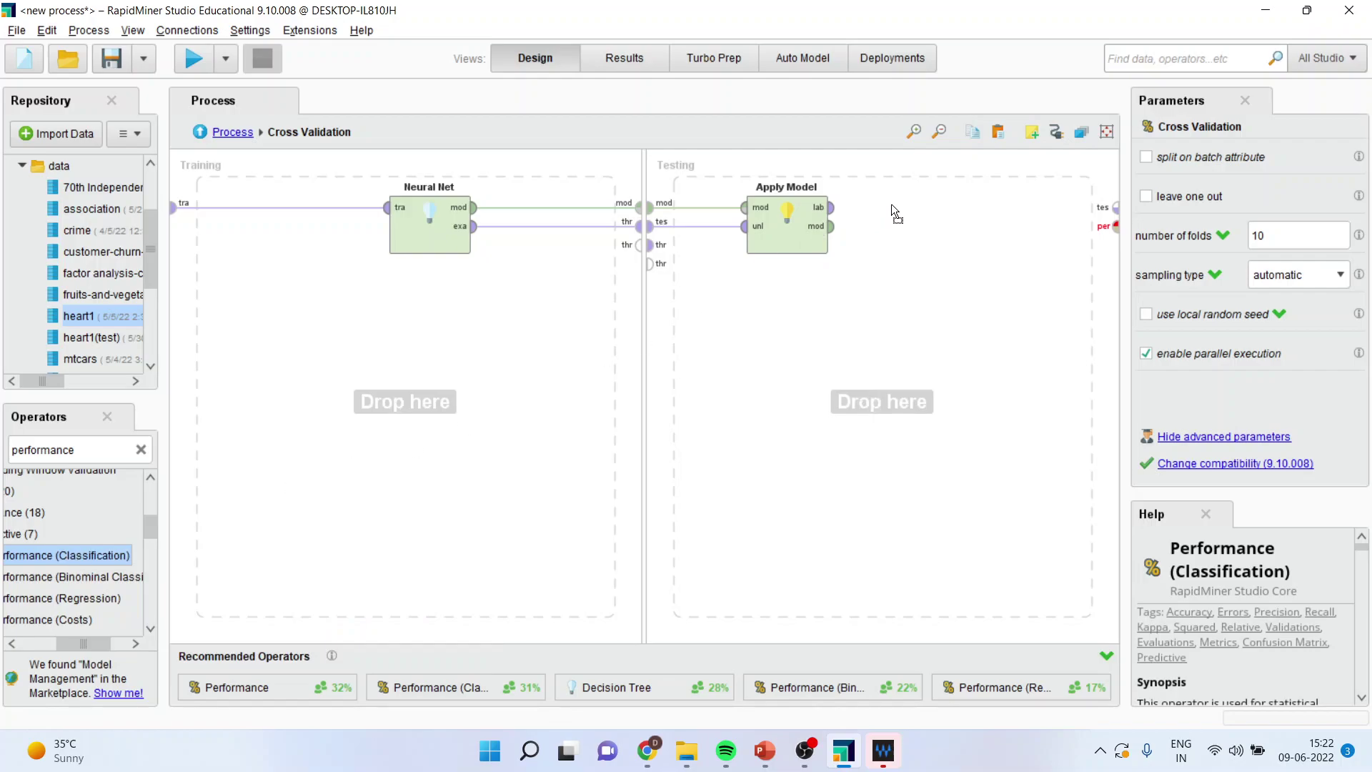
{"action": "left_click_drag", "start_coordinate": [907, 202], "coordinate": [908, 207]}
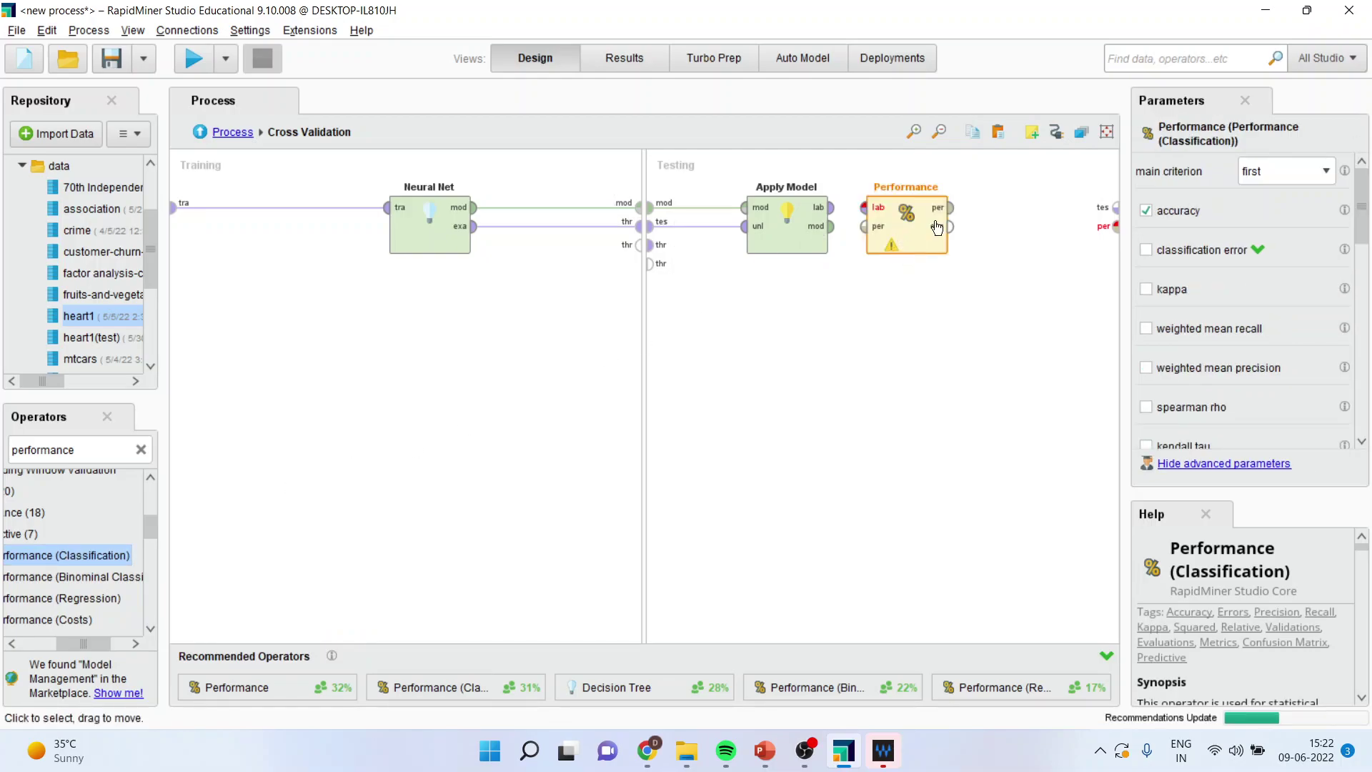
Step: Feed Apply Model's labelled data into Performance and route its per and exa outputs out
{"action": "left_click", "coordinate": [830, 207]}
{"action": "left_click", "coordinate": [923, 207]}
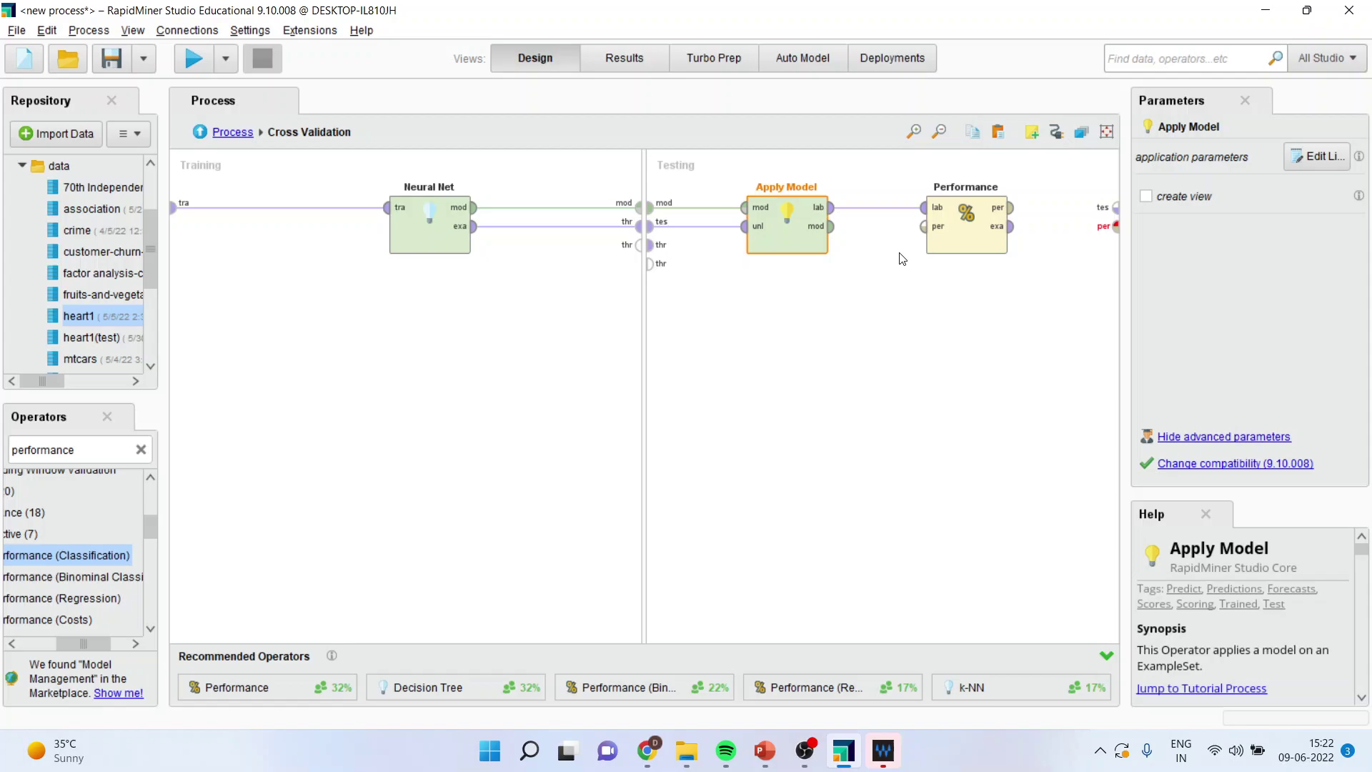
{"action": "left_click", "coordinate": [1009, 207]}
{"action": "left_click", "coordinate": [1116, 226]}
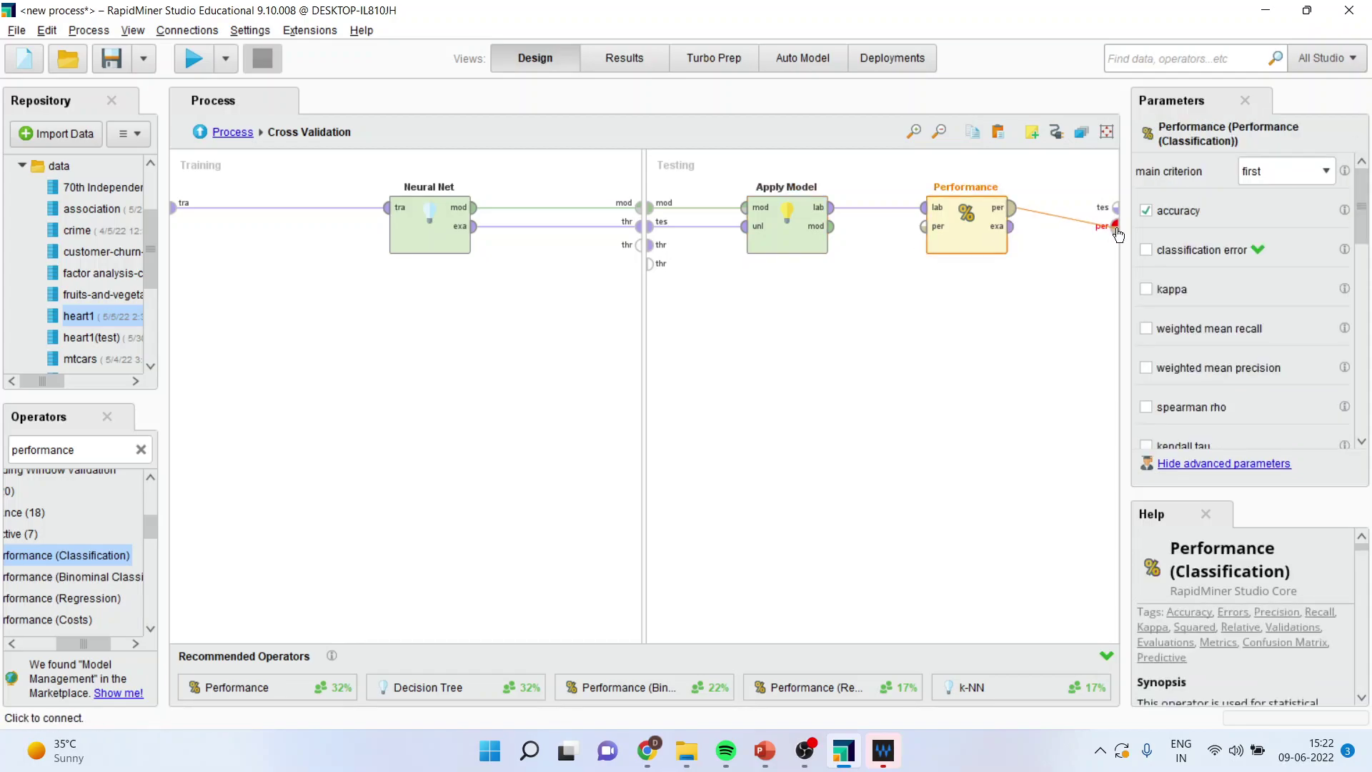
{"action": "left_click", "coordinate": [1009, 230]}
{"action": "left_click", "coordinate": [1116, 207]}
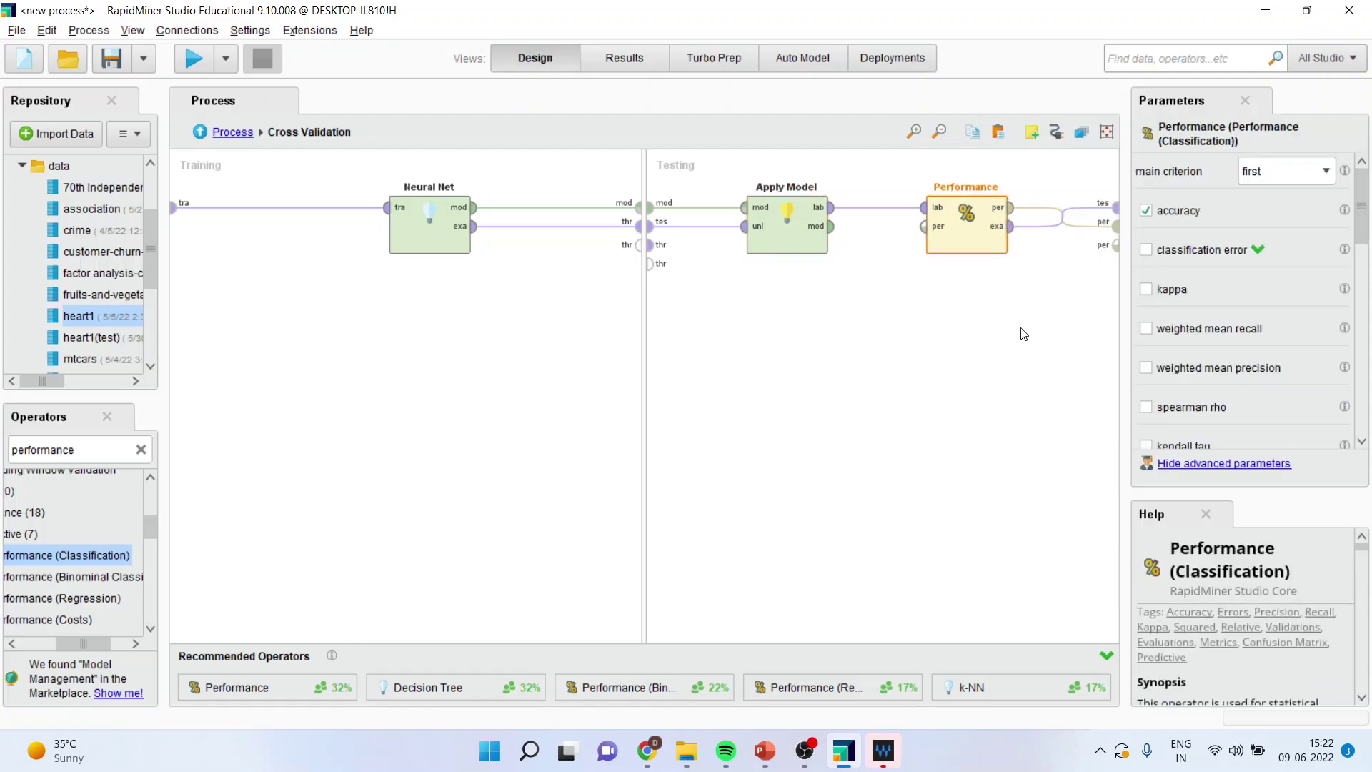
Step: Return to the main process and connect Cross Validation's mod, exa, tes and per ports to results
{"action": "left_click", "coordinate": [199, 133]}
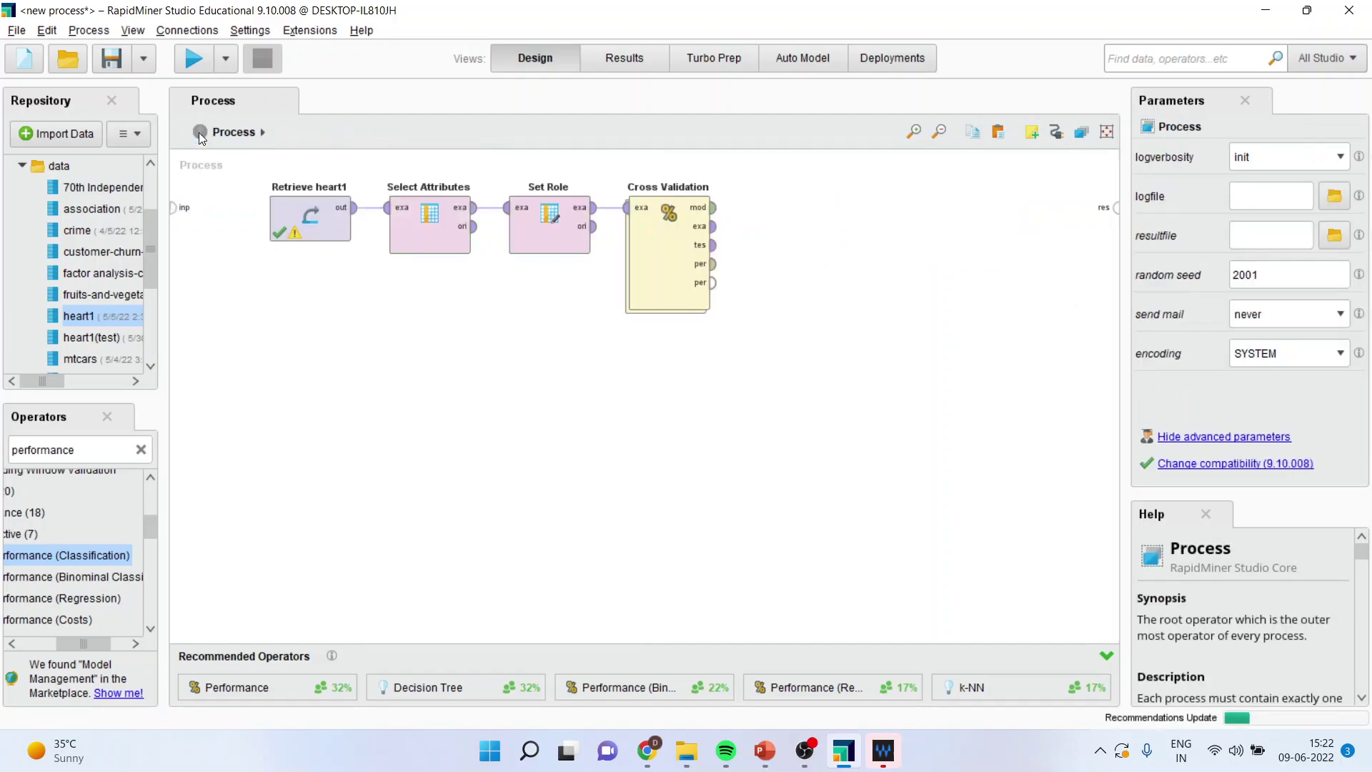
{"action": "left_click", "coordinate": [710, 209]}
{"action": "left_click", "coordinate": [1118, 209]}
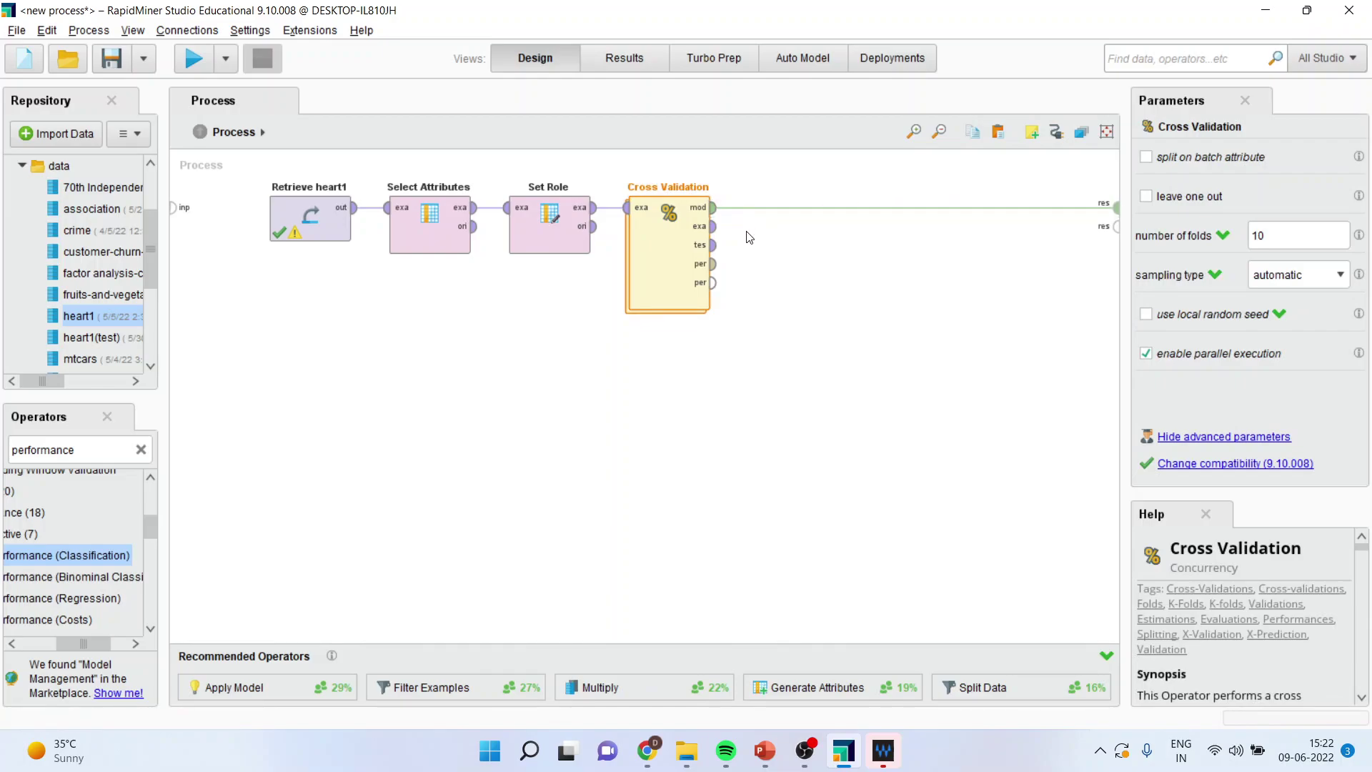
{"action": "left_click", "coordinate": [714, 227]}
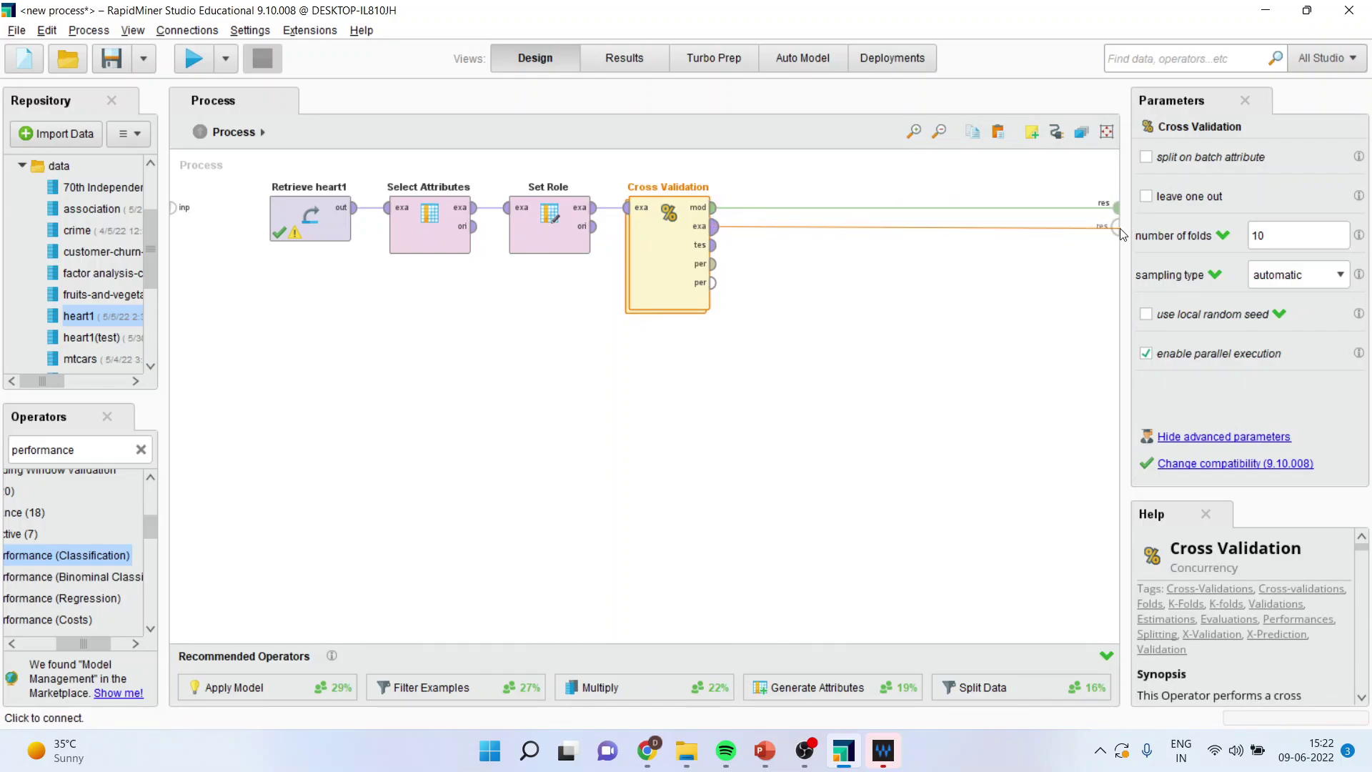
{"action": "left_click", "coordinate": [1118, 228]}
{"action": "left_click", "coordinate": [713, 245]}
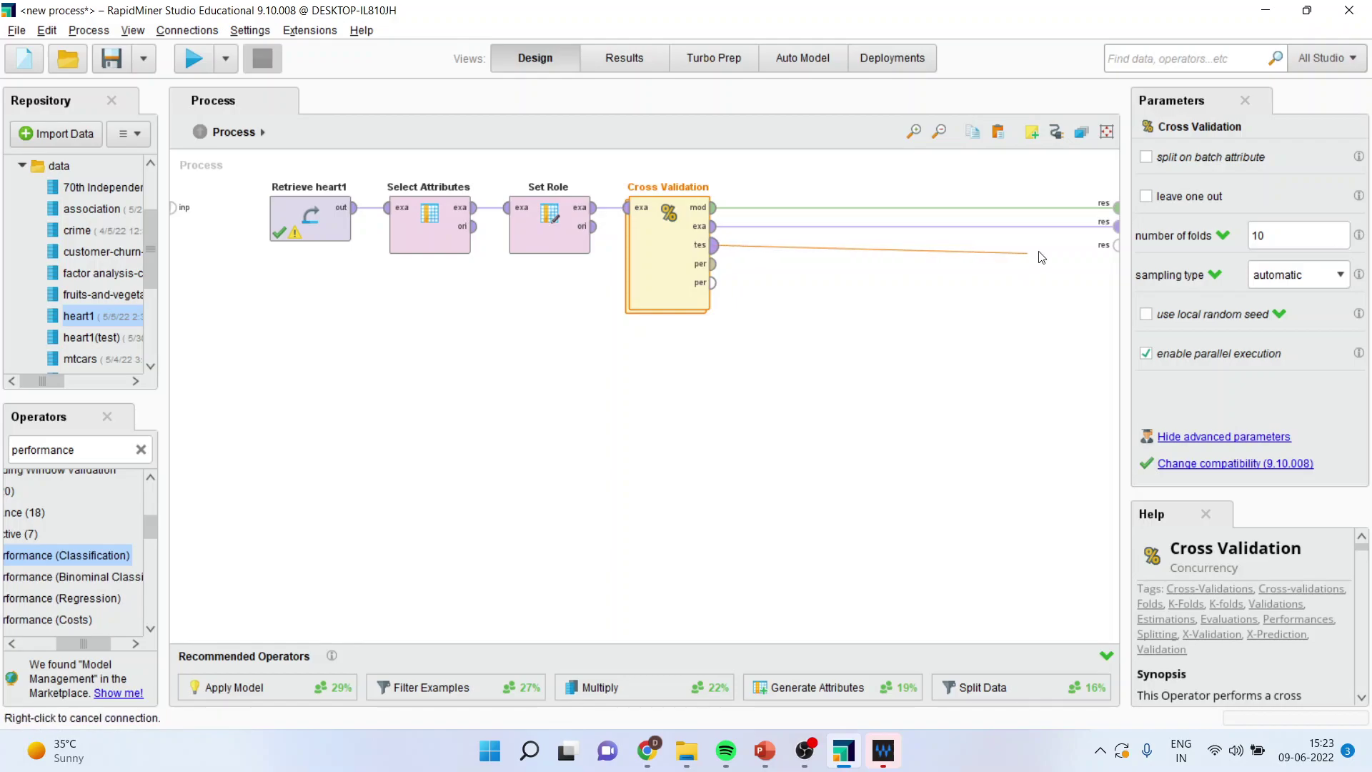
{"action": "left_click", "coordinate": [1117, 245]}
{"action": "left_click", "coordinate": [714, 265]}
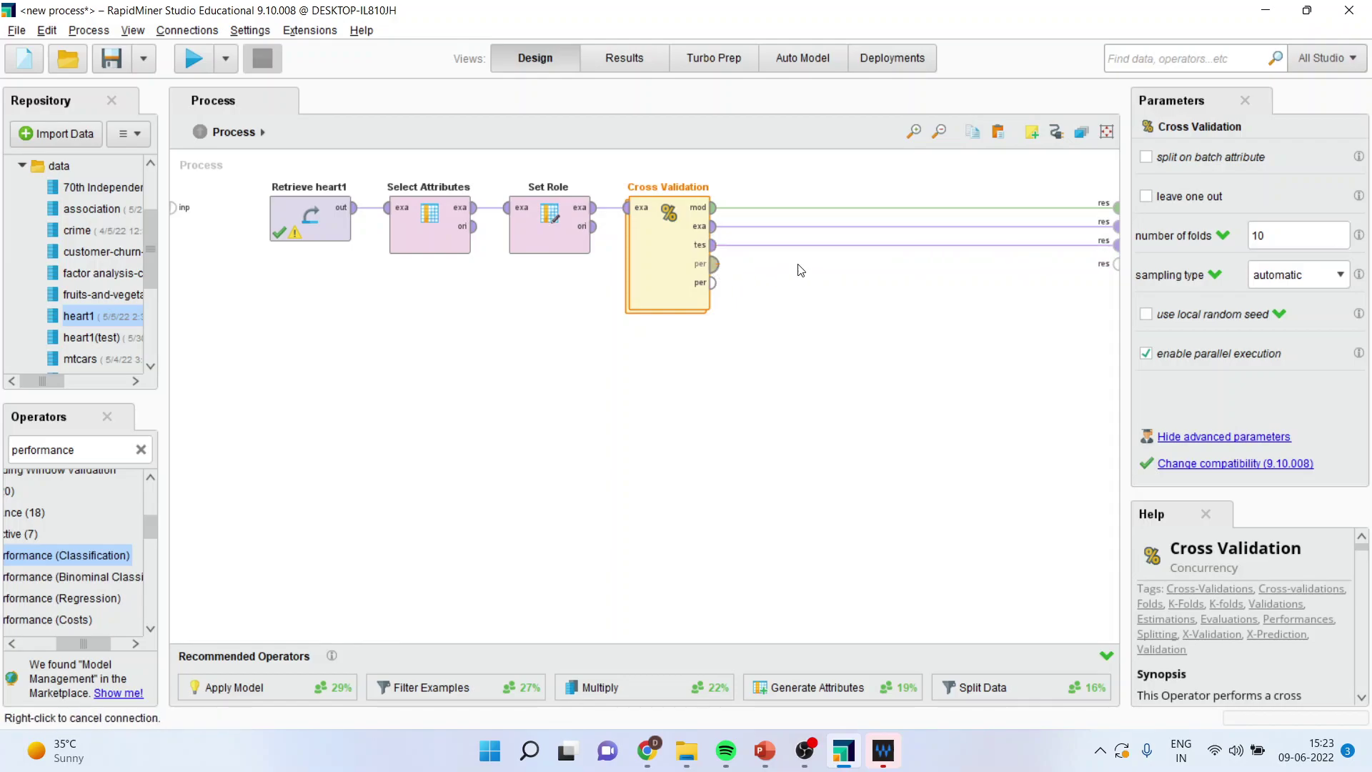
{"action": "left_click", "coordinate": [1117, 269]}
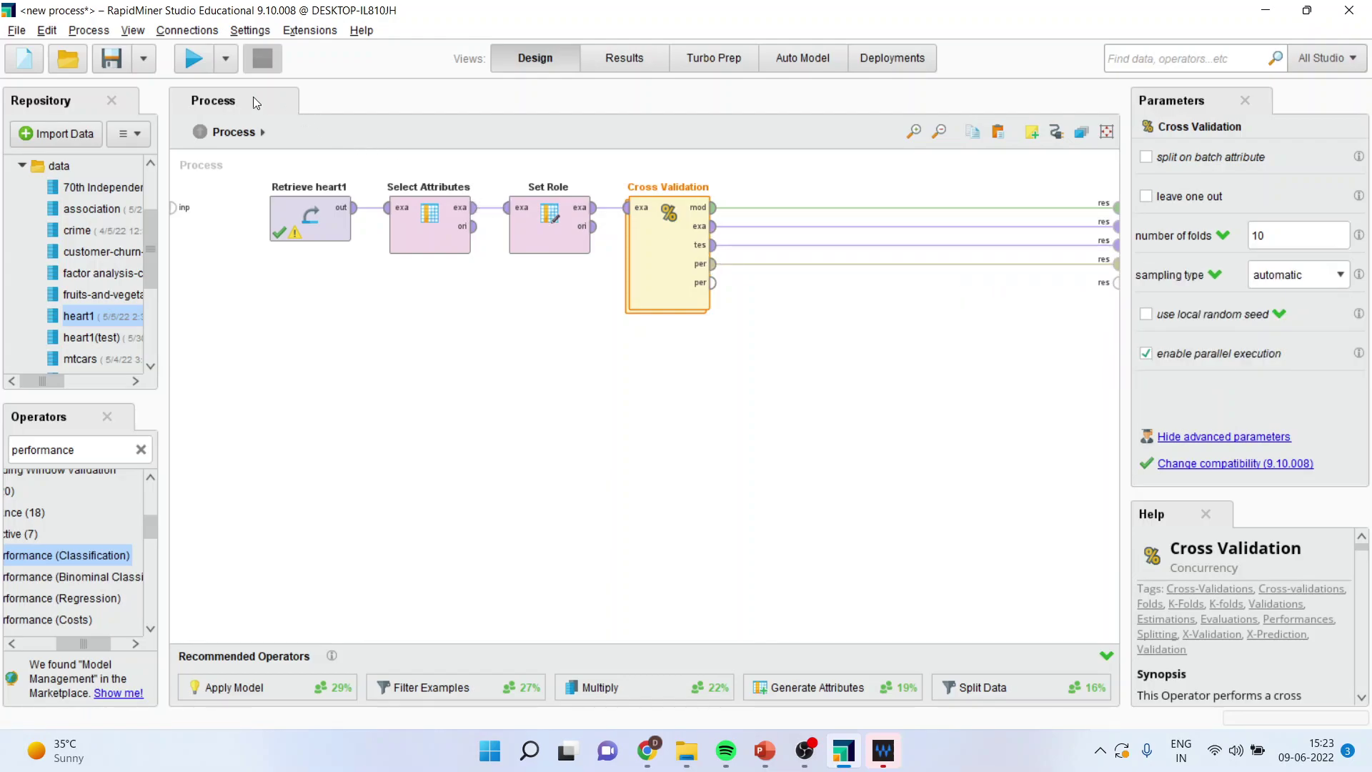
Step: Run the process, check the 76.25% ± 4.49% accuracy, then return to Design view
{"action": "left_click", "coordinate": [191, 62]}
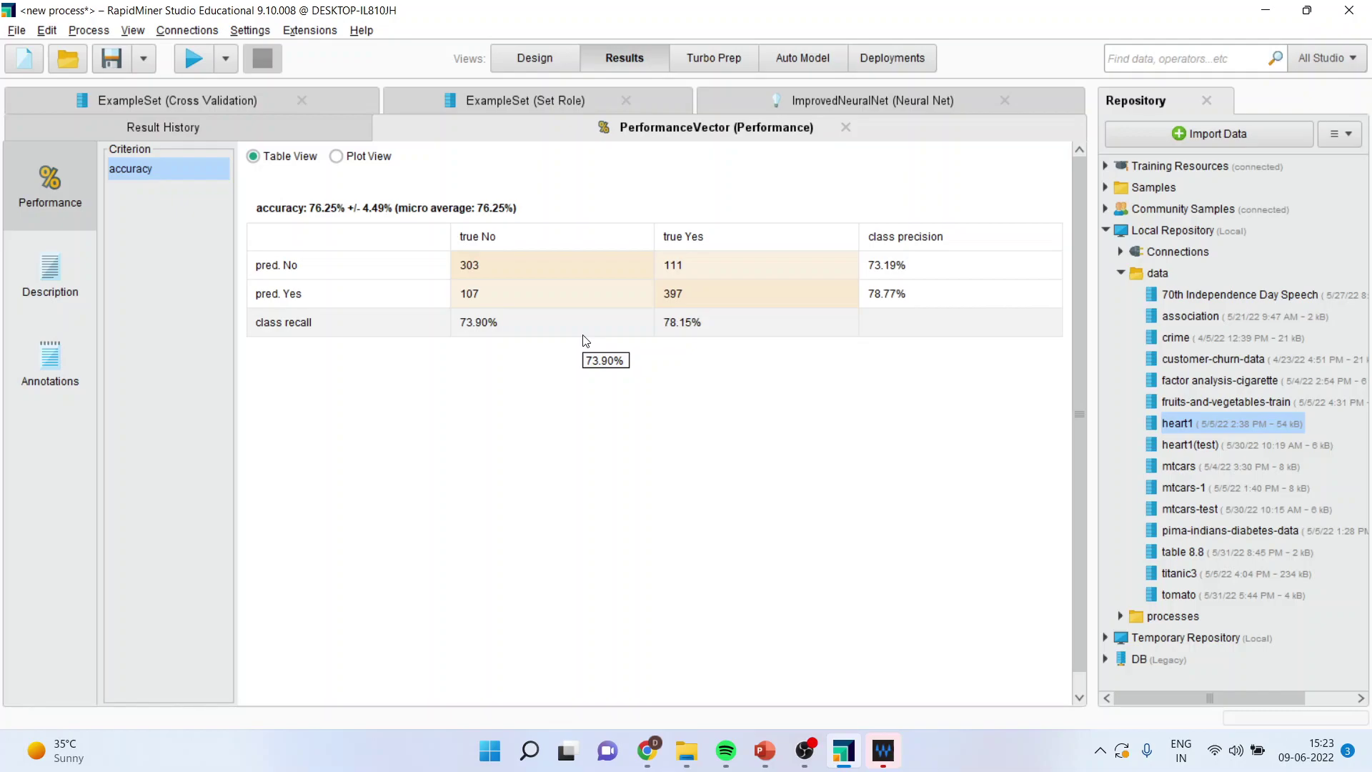
{"action": "left_click", "coordinate": [538, 59]}
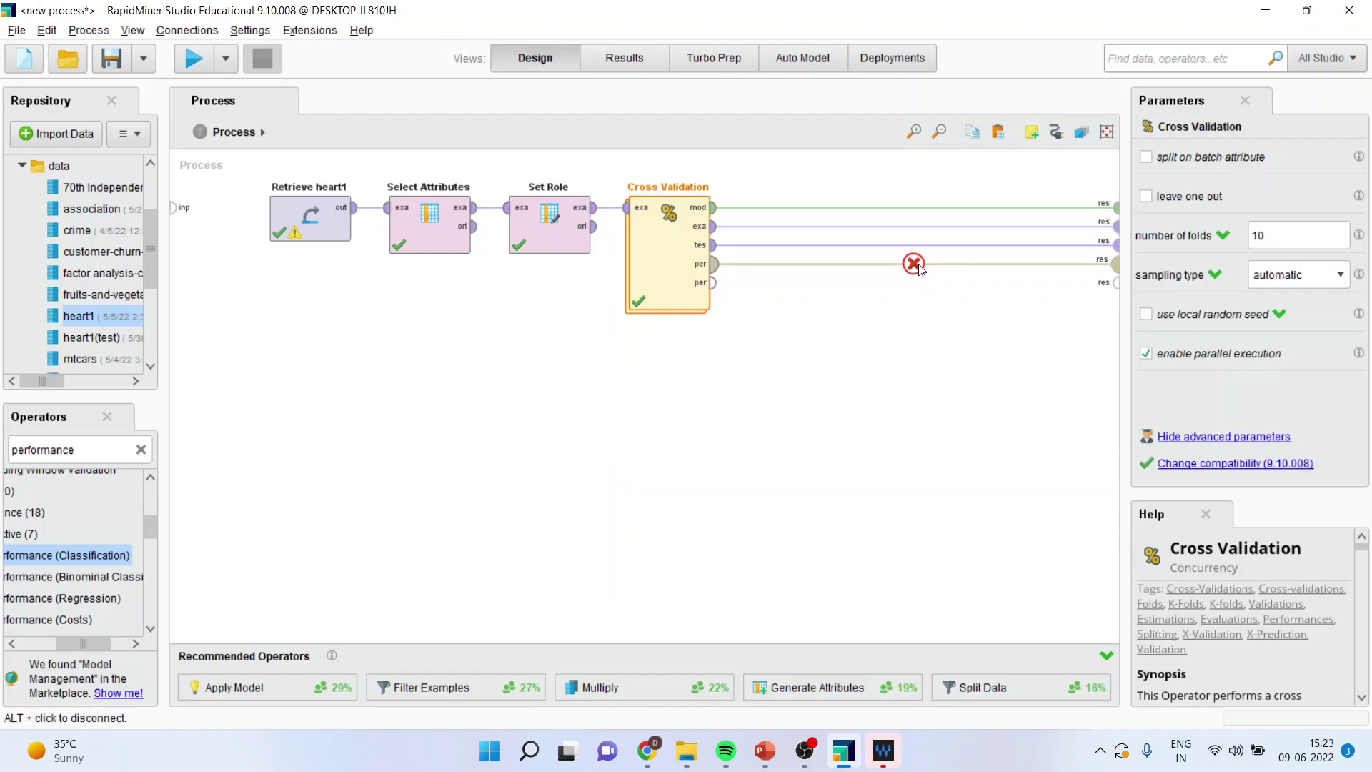
Step: Remove the four Cross Validation result wires and add a Retrieve heart1(test) operator below the chain
{"action": "left_click", "coordinate": [916, 265], "text": "alt"}
{"action": "left_click", "coordinate": [916, 243], "text": "alt"}
{"action": "left_click", "coordinate": [916, 226], "text": "alt"}
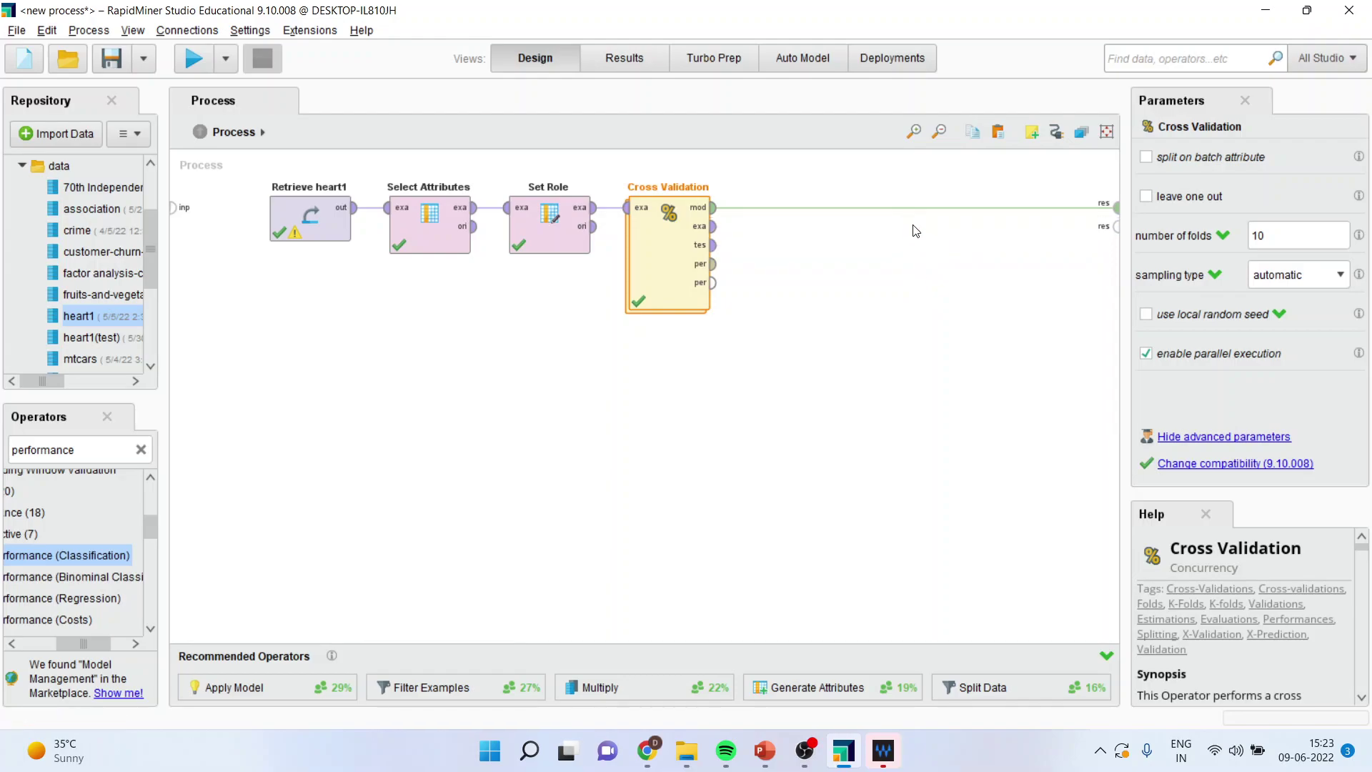
{"action": "left_click", "coordinate": [913, 207], "text": "alt"}
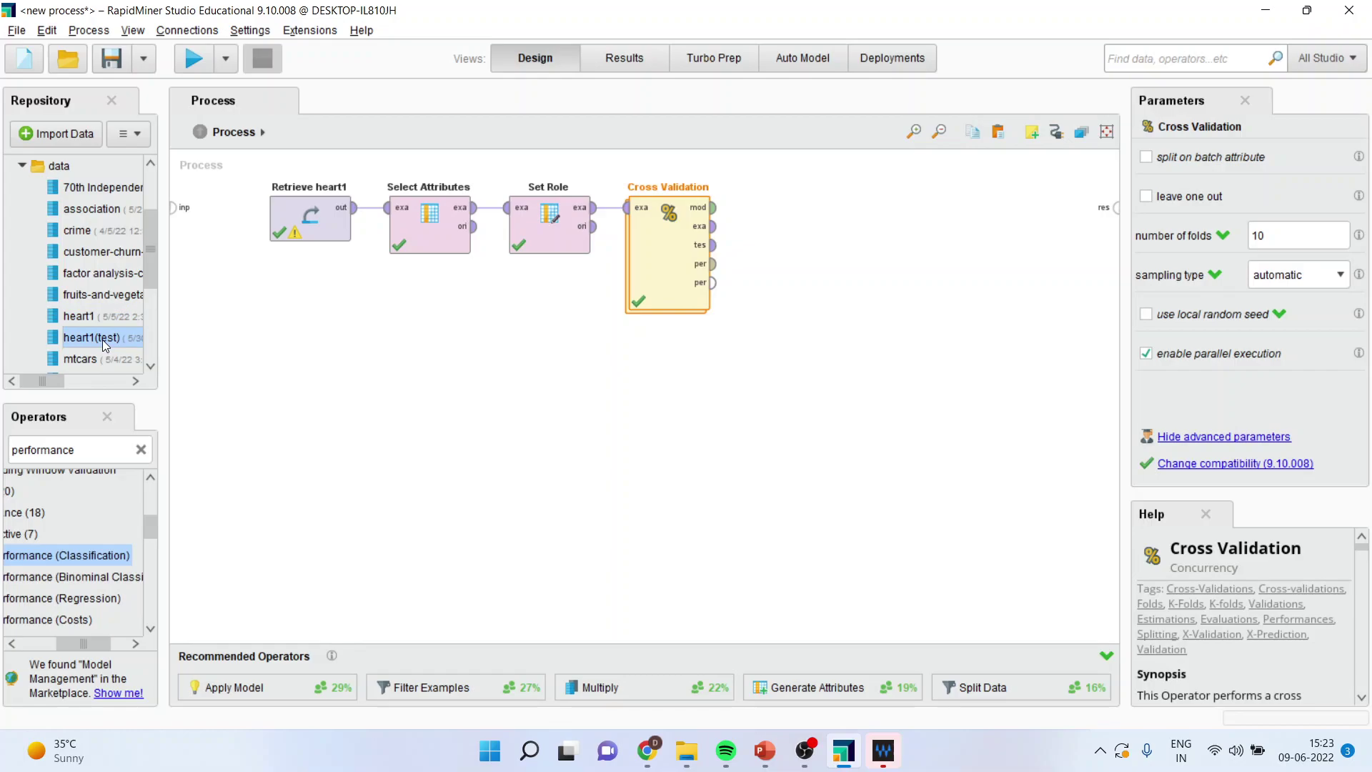
{"action": "left_click_drag", "start_coordinate": [104, 342], "coordinate": [307, 454]}
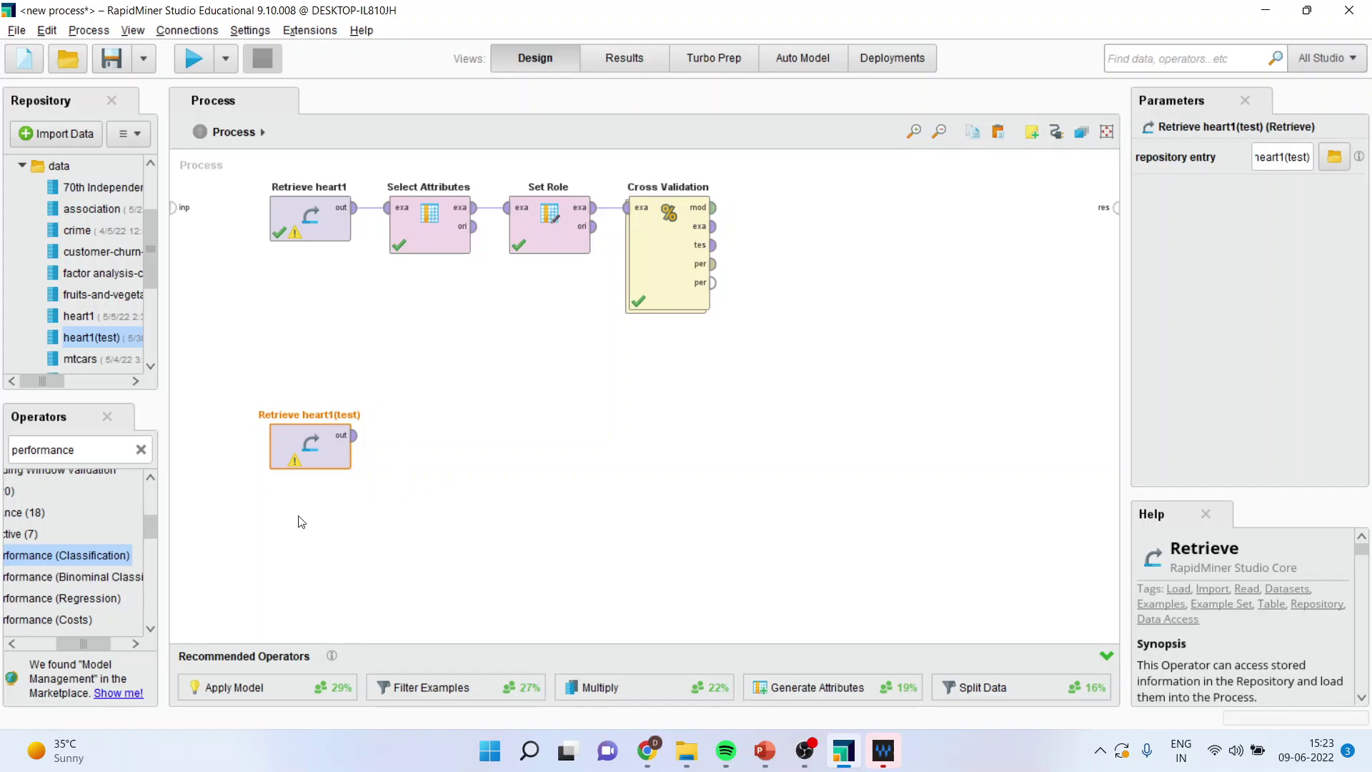
Step: Copy Select Attributes and Set Role and place the pasted copies beside Retrieve heart1(test)
{"action": "left_click", "coordinate": [435, 248]}
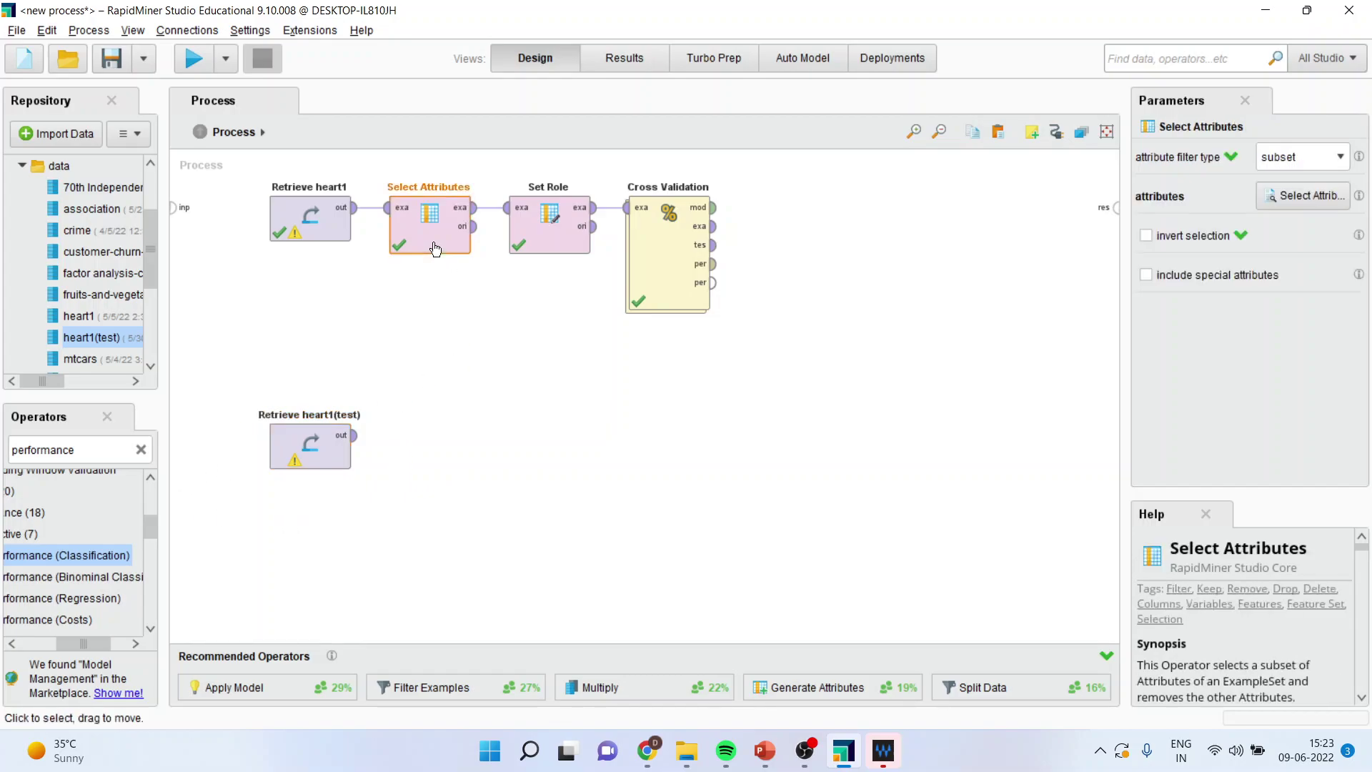
{"action": "left_click", "coordinate": [539, 243], "text": "ctrl"}
{"action": "right_click", "coordinate": [545, 236]}
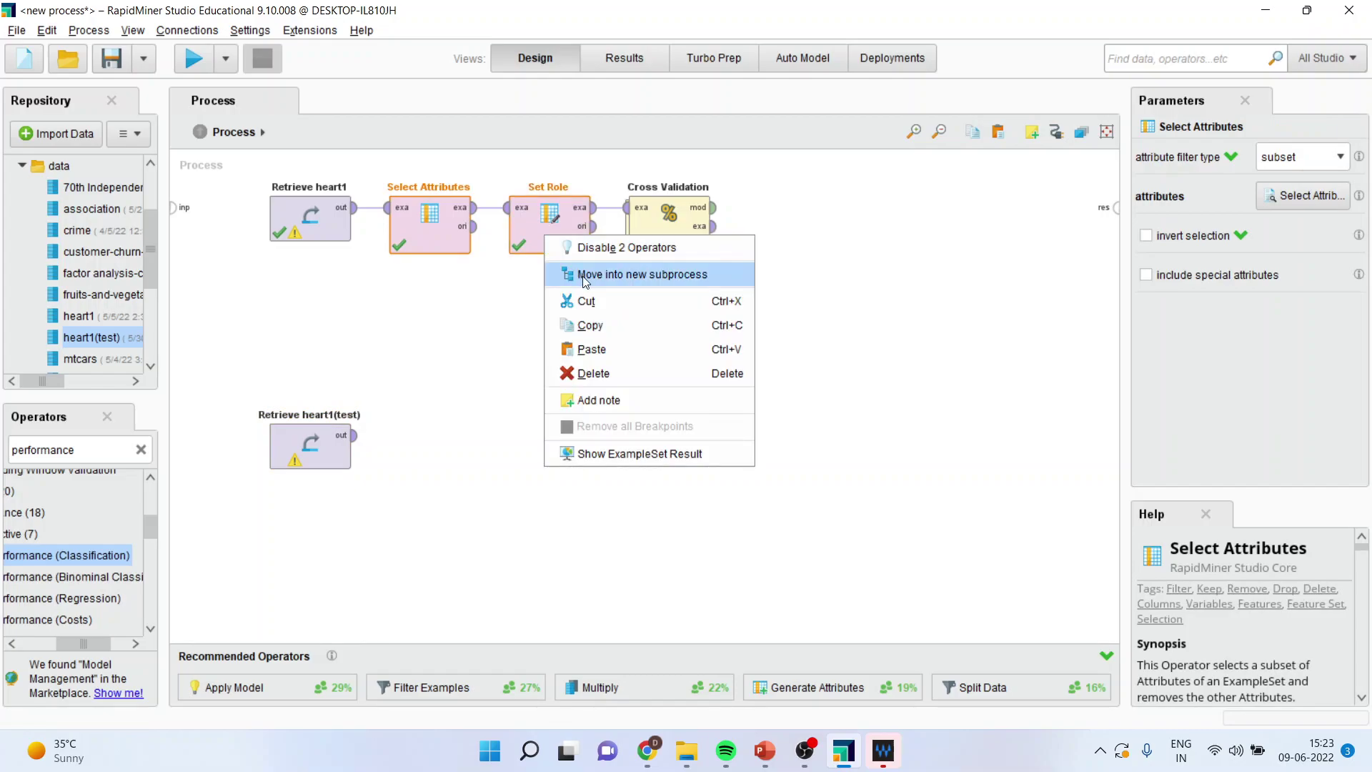
{"action": "left_click", "coordinate": [602, 324]}
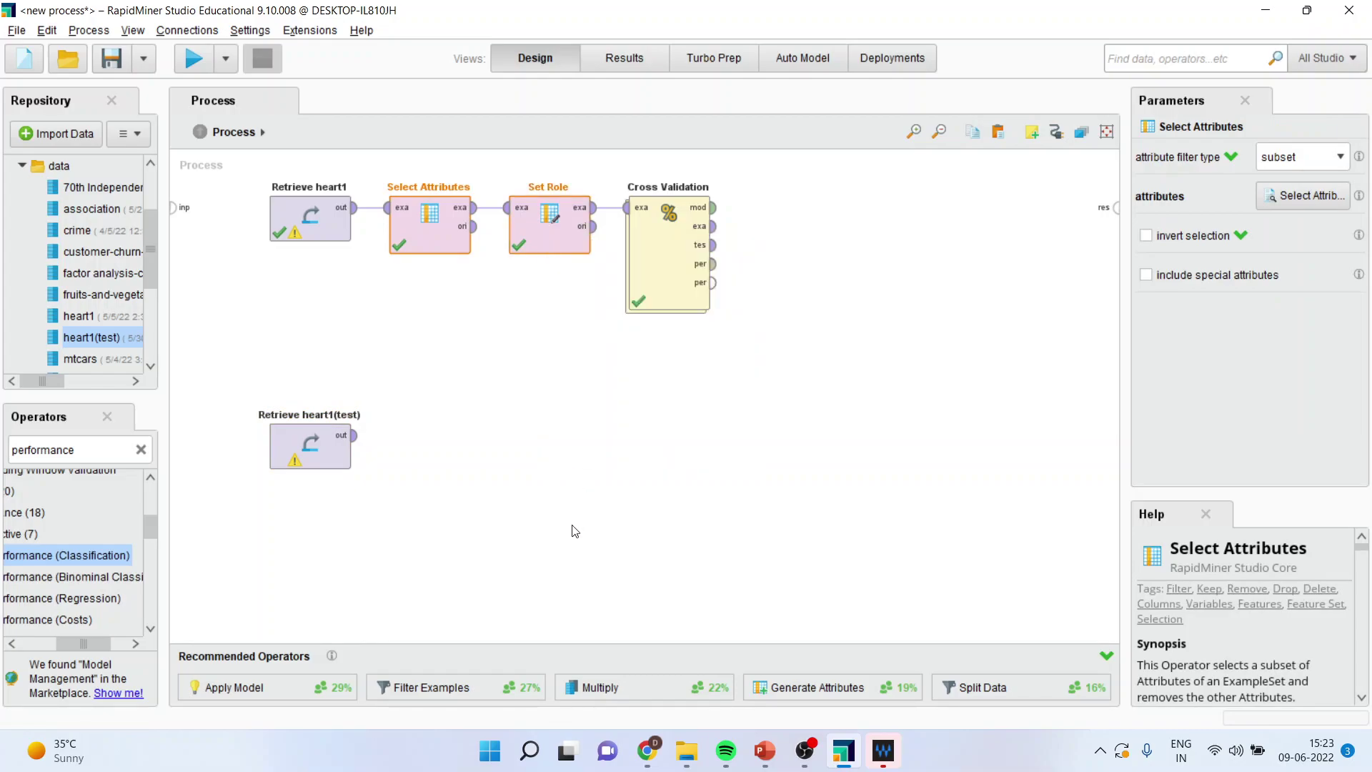
{"action": "key", "text": "ctrl+v"}
{"action": "left_click_drag", "start_coordinate": [575, 531], "coordinate": [425, 444]}
Step: Feed heart1(test) data into Select Attributes (2) and search operators for 'apply model'
{"action": "left_click", "coordinate": [354, 436]}
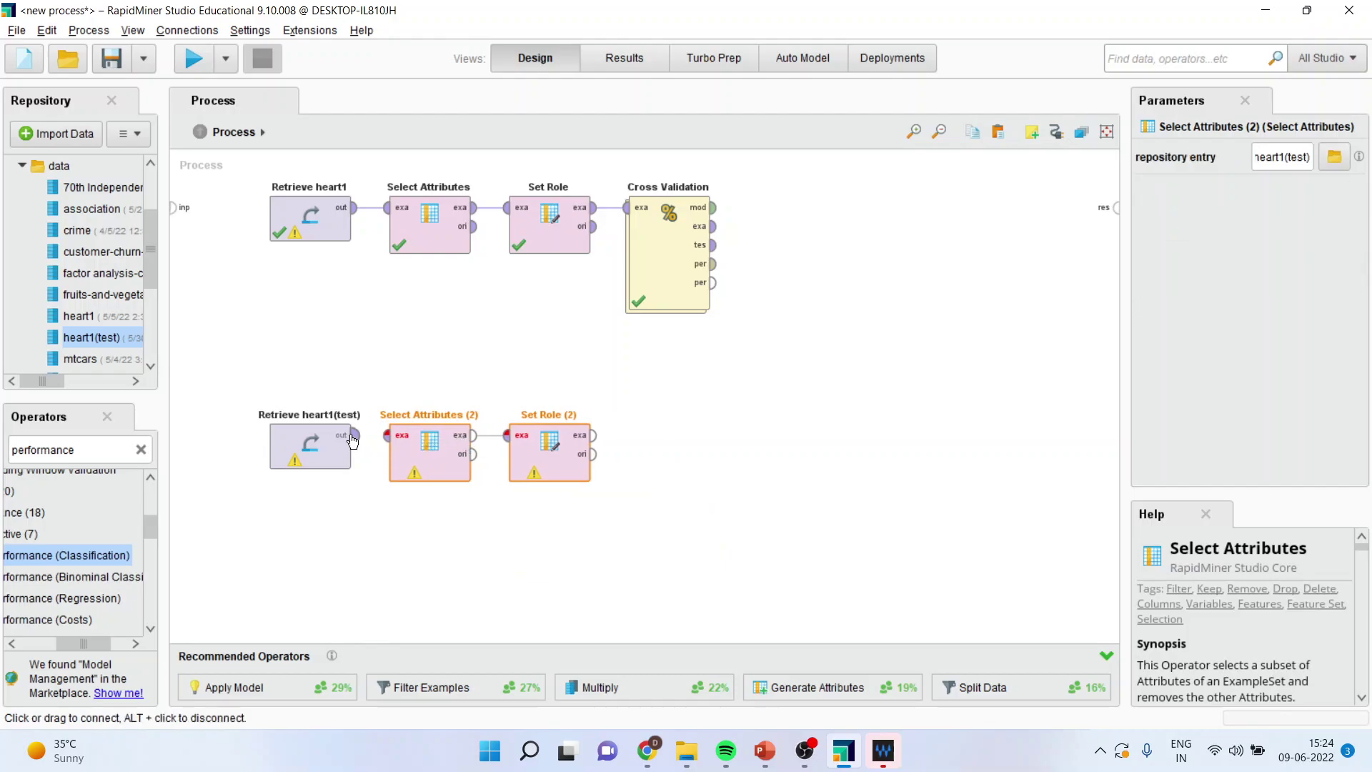
{"action": "left_click", "coordinate": [388, 437]}
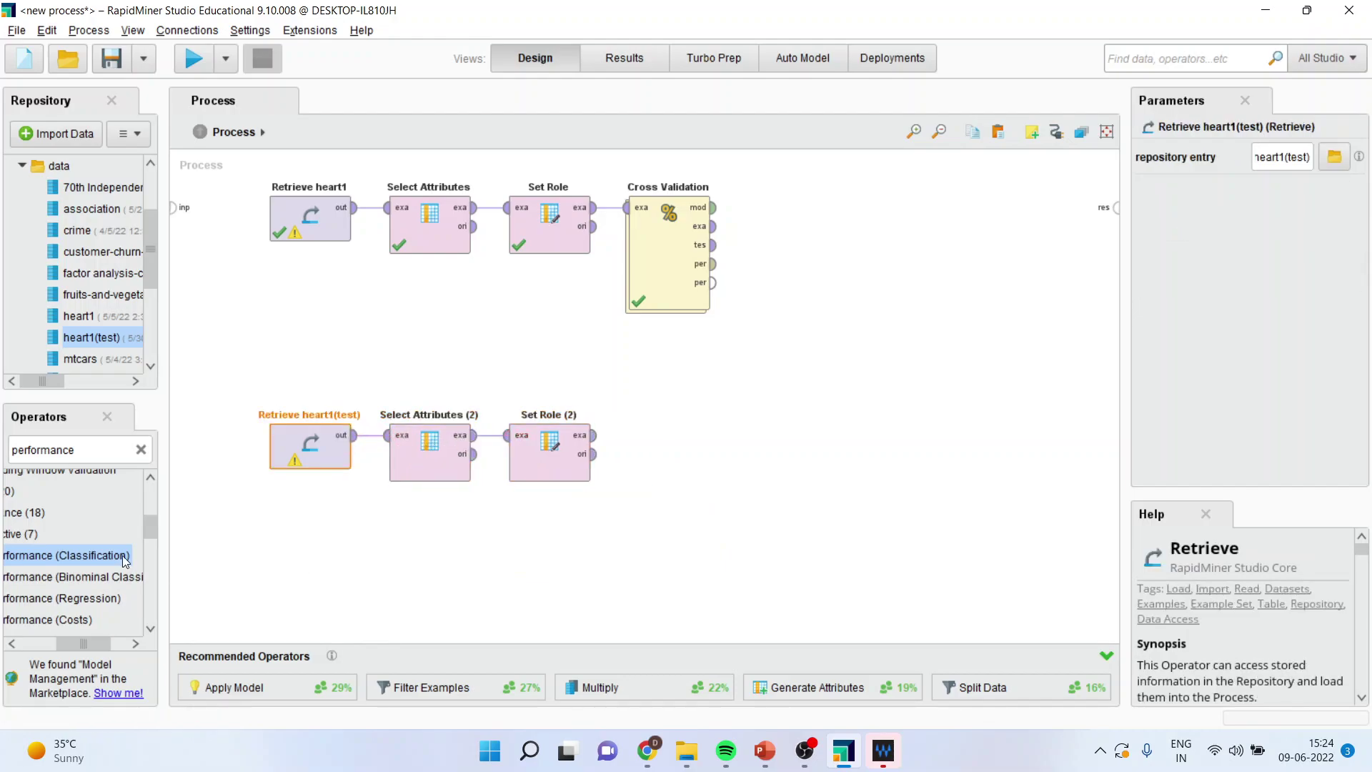
{"action": "double_click", "coordinate": [92, 449]}
{"action": "type", "text": "a"}
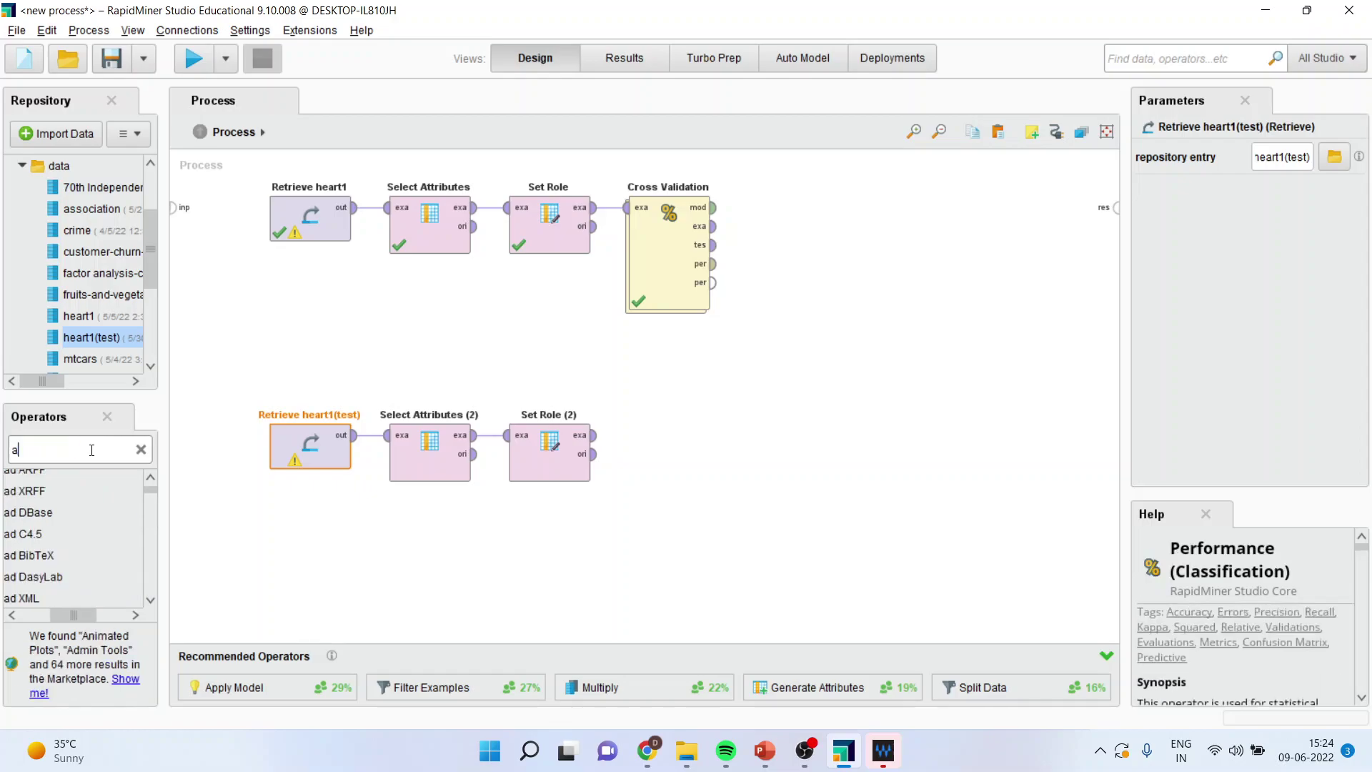
{"action": "type", "text": "pply model"}
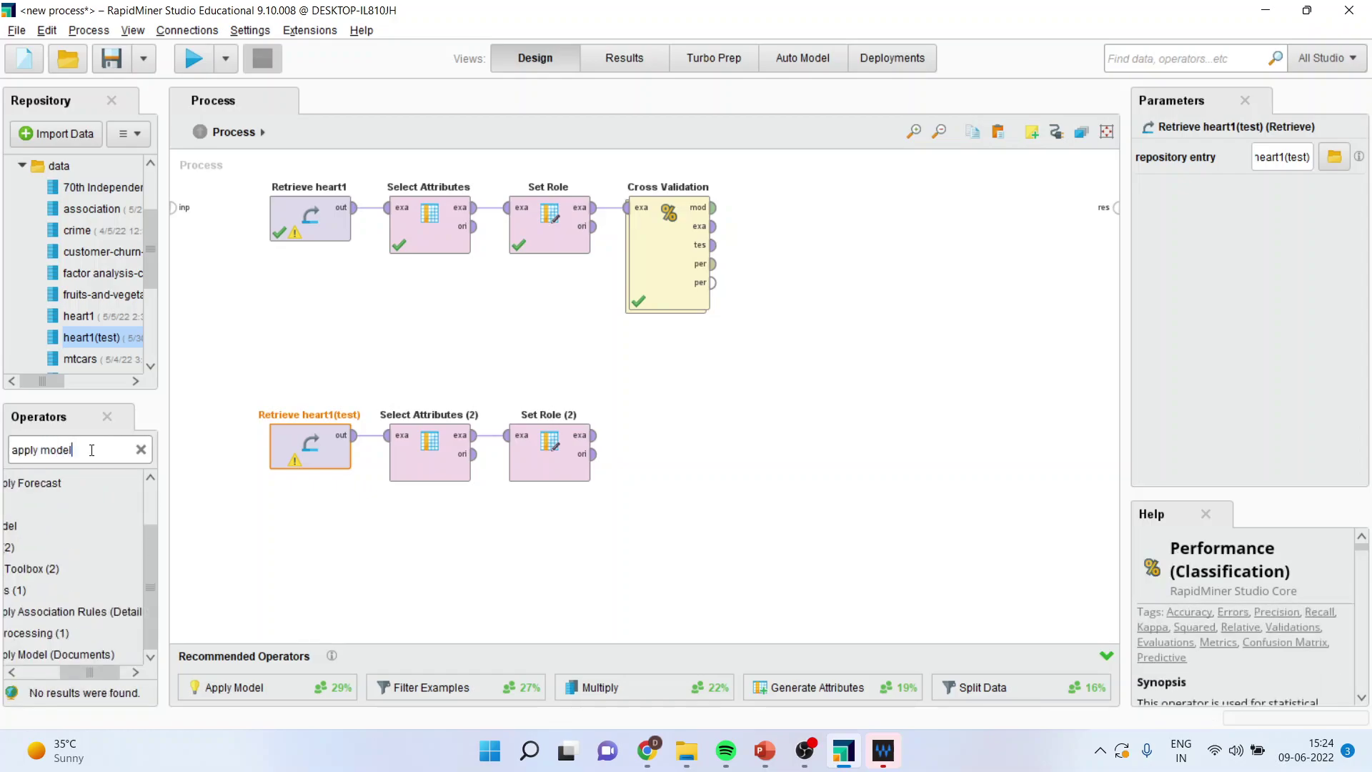
Step: Add Apply Model (2) after Set Role (2) and feed it the Cross Validation model
{"action": "left_click_drag", "start_coordinate": [95, 674], "coordinate": [56, 669]}
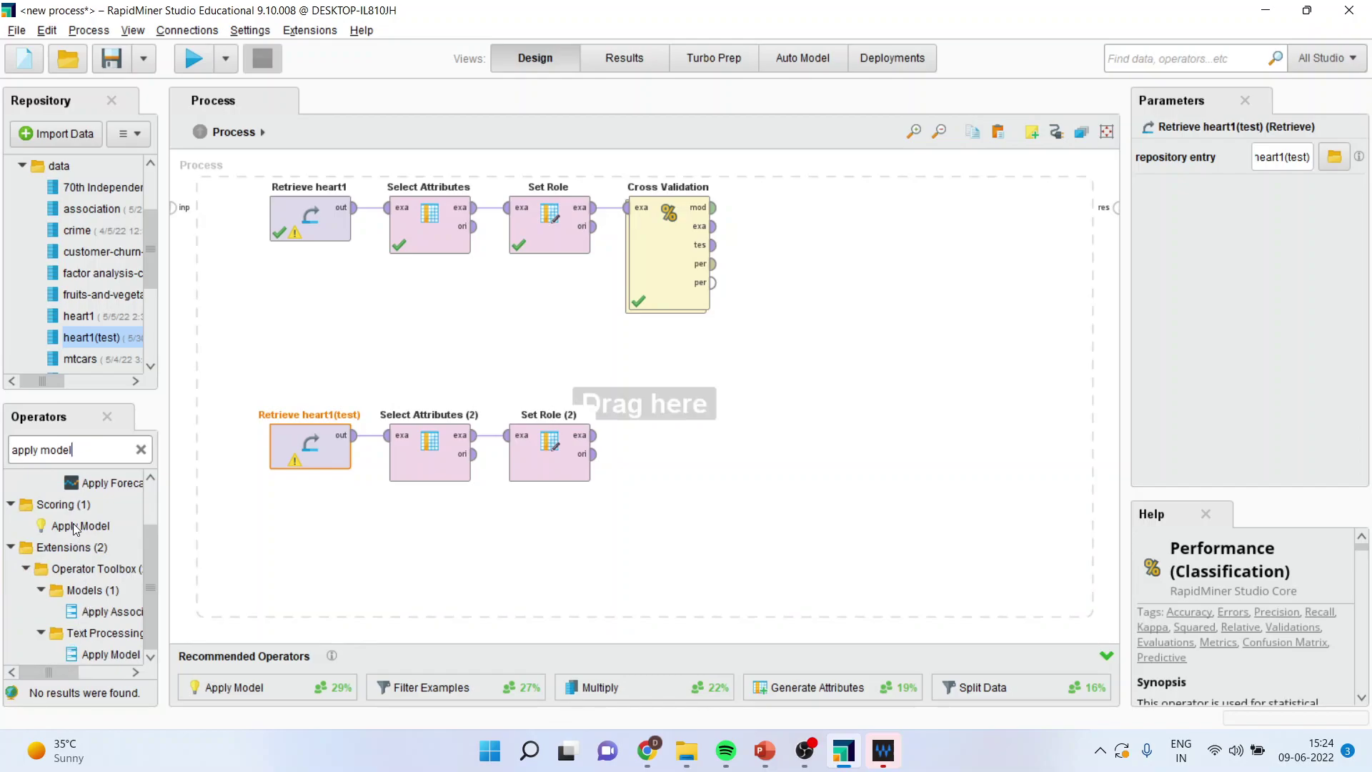
{"action": "left_click_drag", "start_coordinate": [76, 526], "coordinate": [643, 490]}
{"action": "left_click_drag", "start_coordinate": [731, 435], "coordinate": [731, 435]}
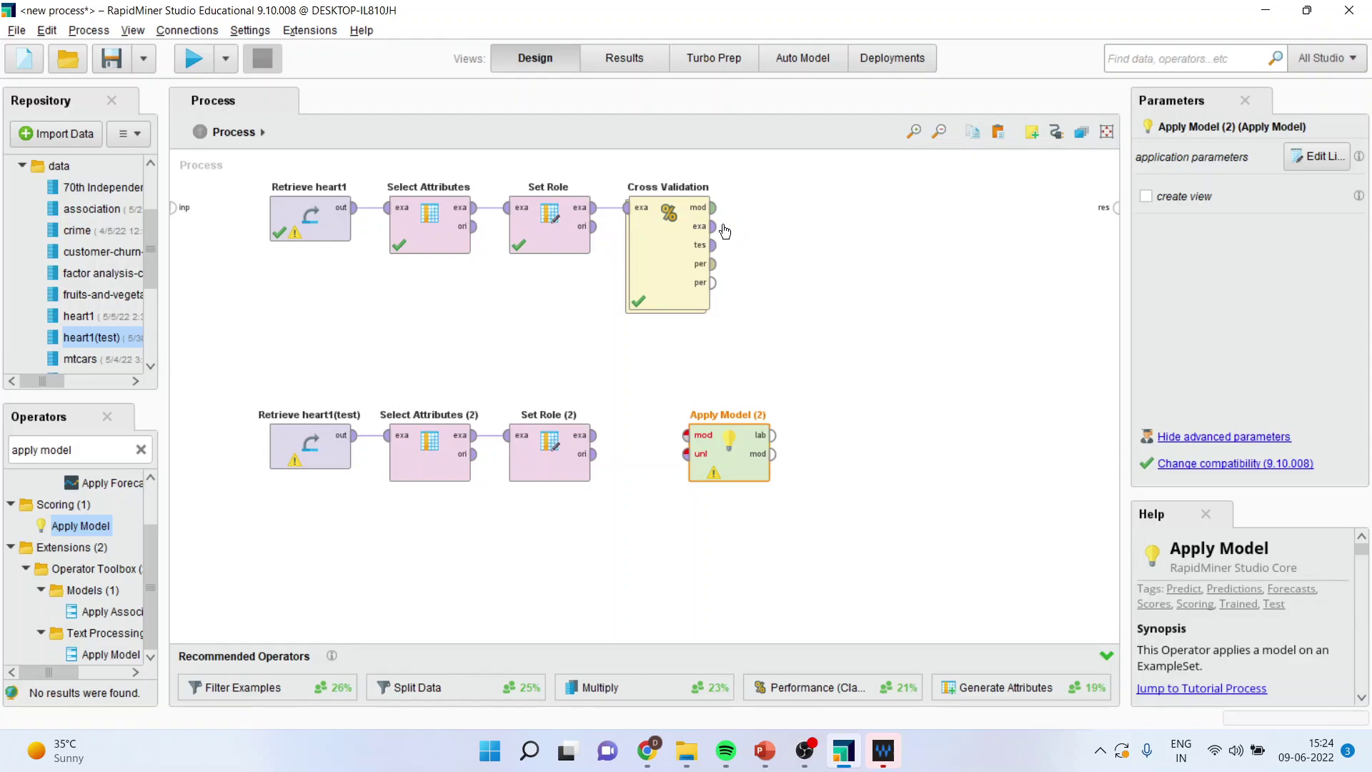
{"action": "left_click", "coordinate": [713, 207]}
{"action": "left_click", "coordinate": [685, 434]}
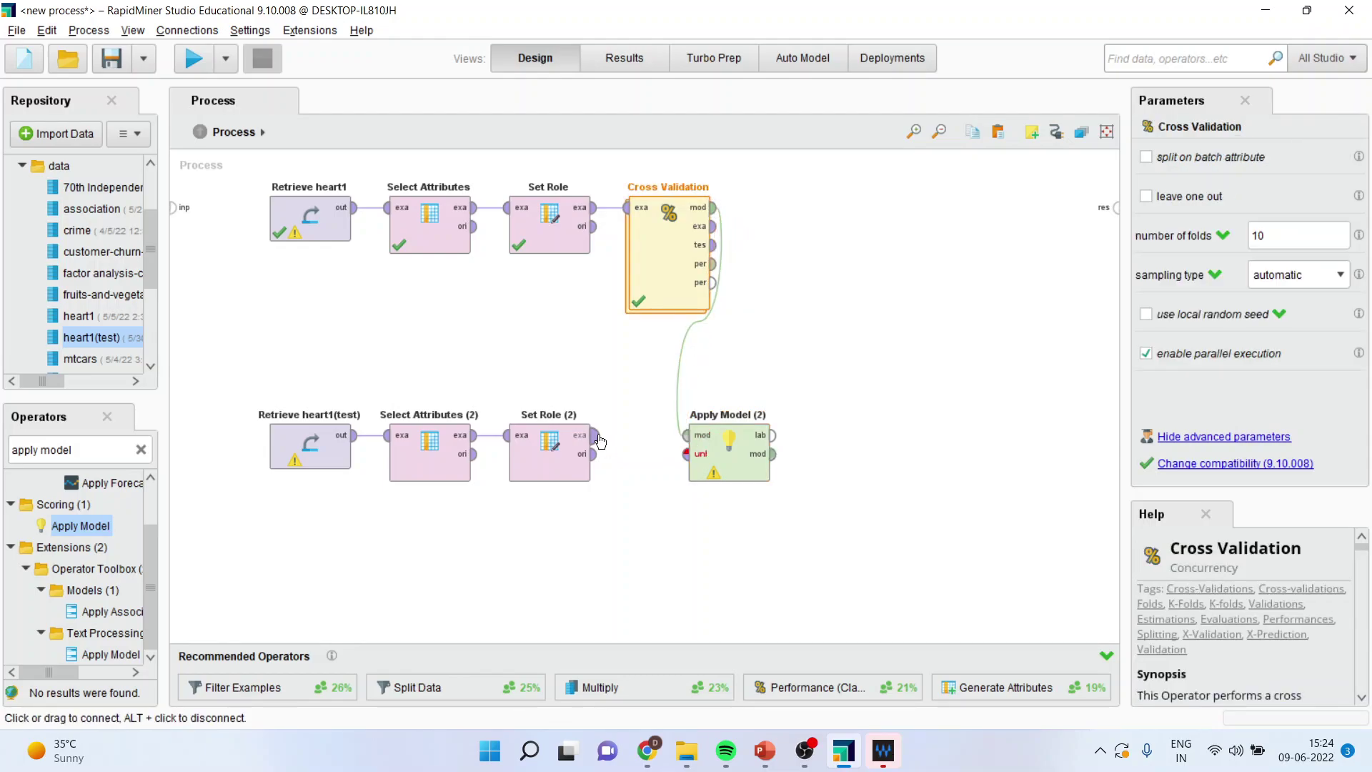
Step: Connect Set Role (2) data to Apply Model (2) unl, and send its labelled data and model to results
{"action": "left_click", "coordinate": [595, 435]}
{"action": "left_click", "coordinate": [595, 435]}
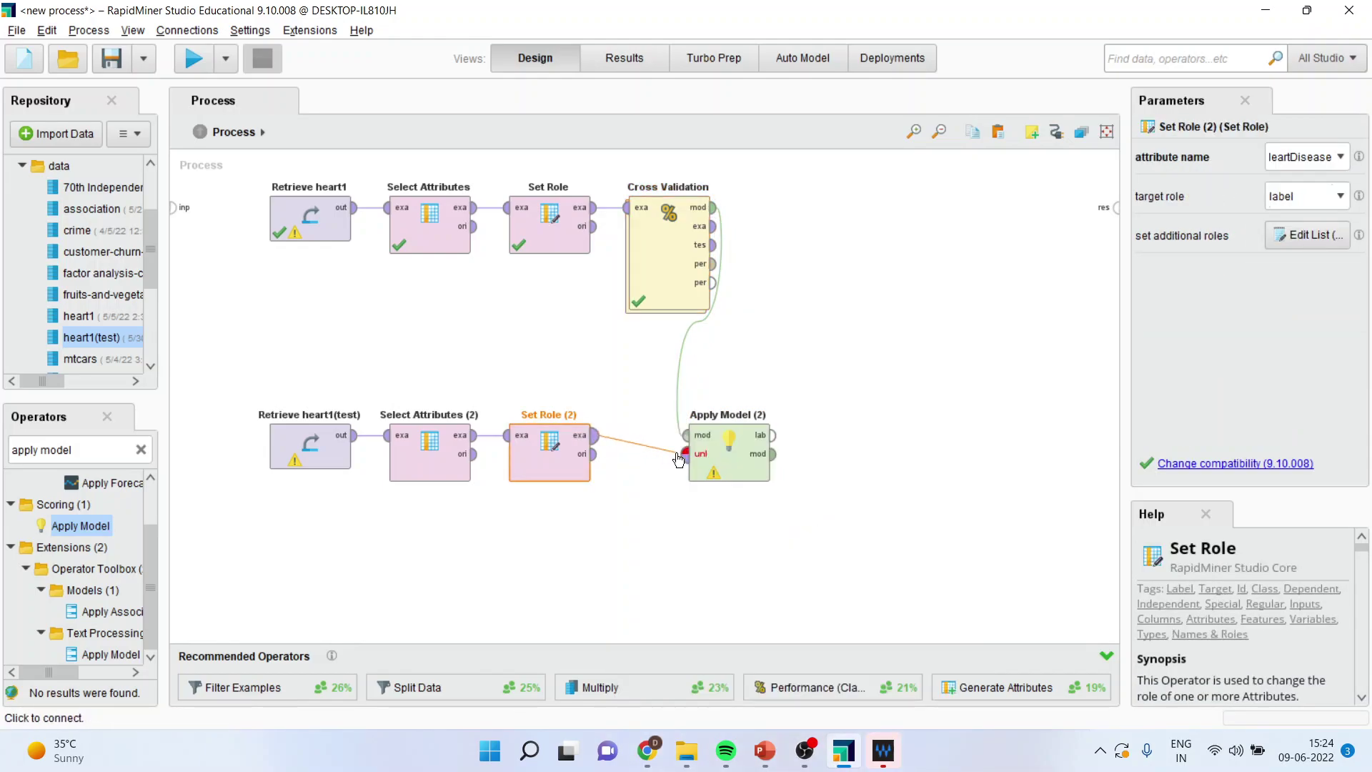
{"action": "left_click", "coordinate": [685, 453]}
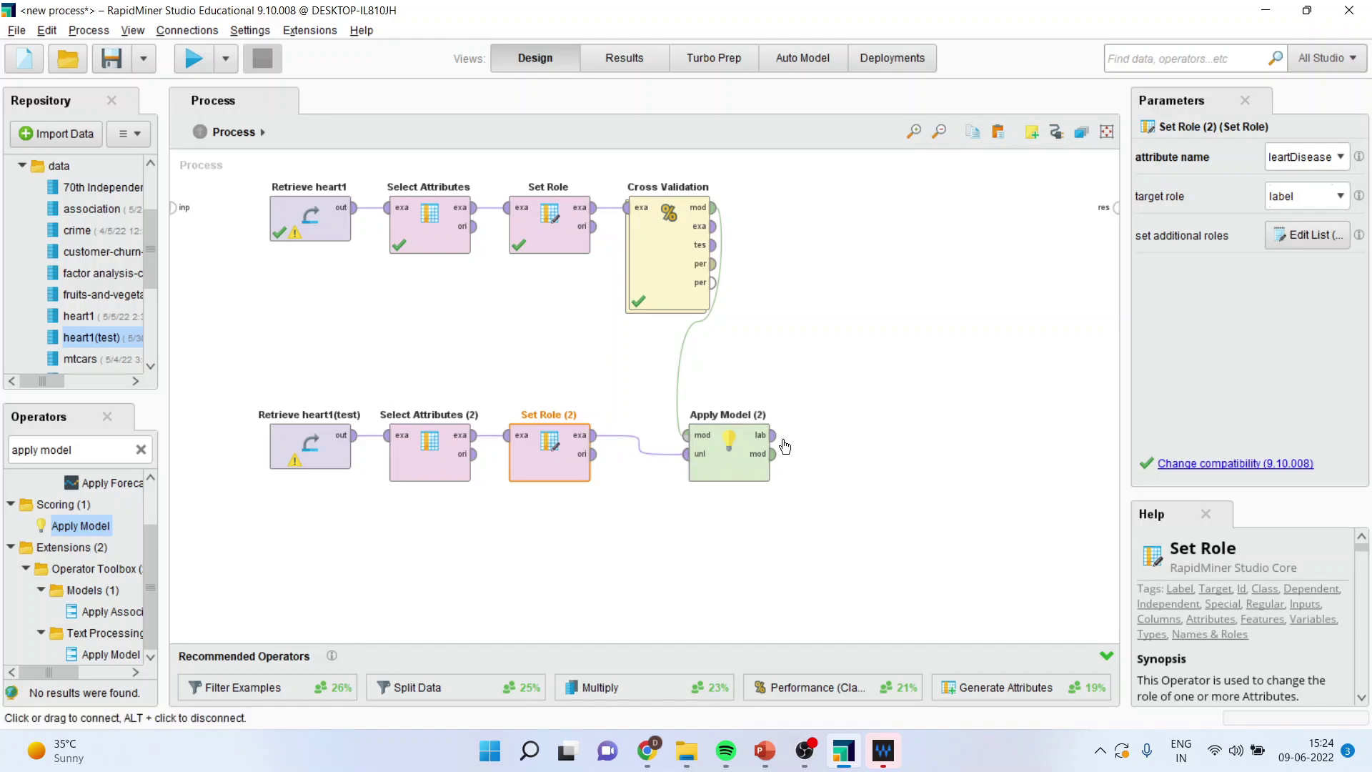
{"action": "double_click", "coordinate": [775, 437]}
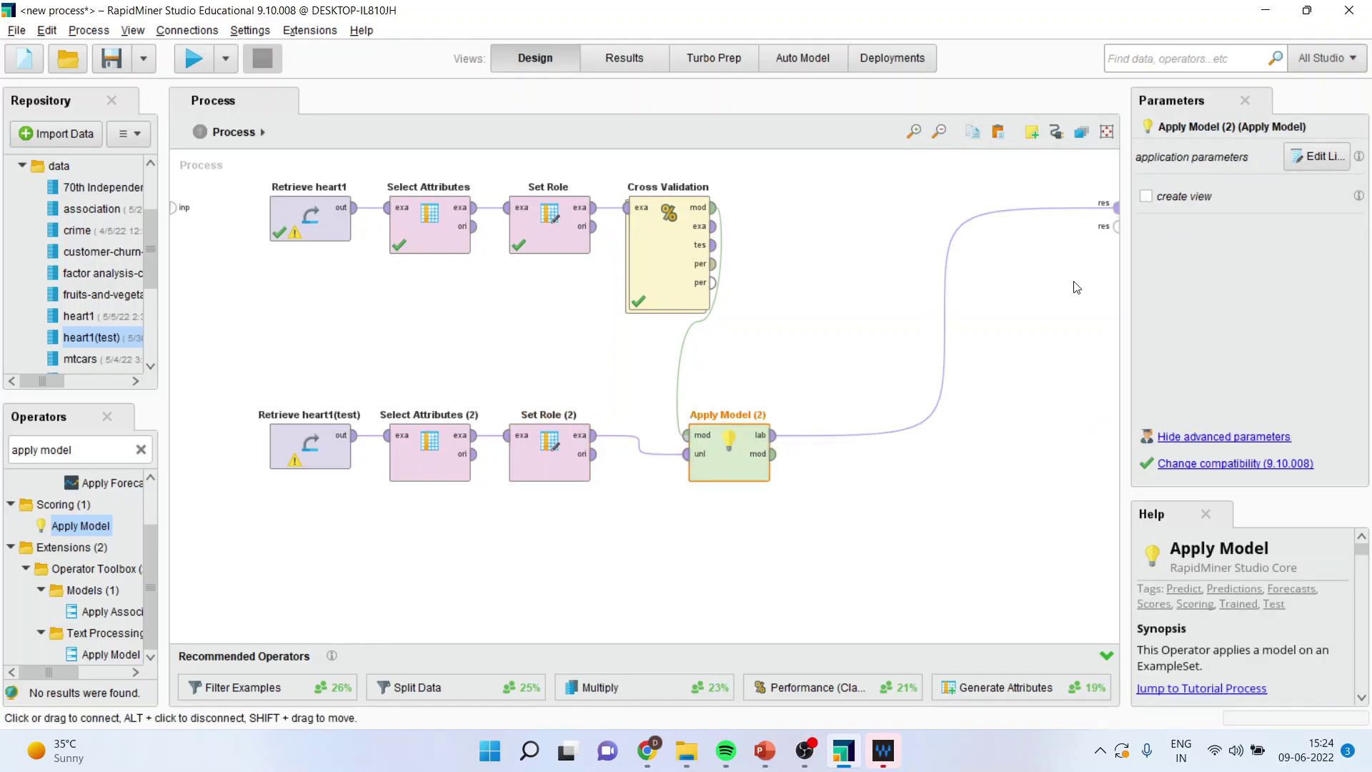
{"action": "left_click", "coordinate": [775, 454]}
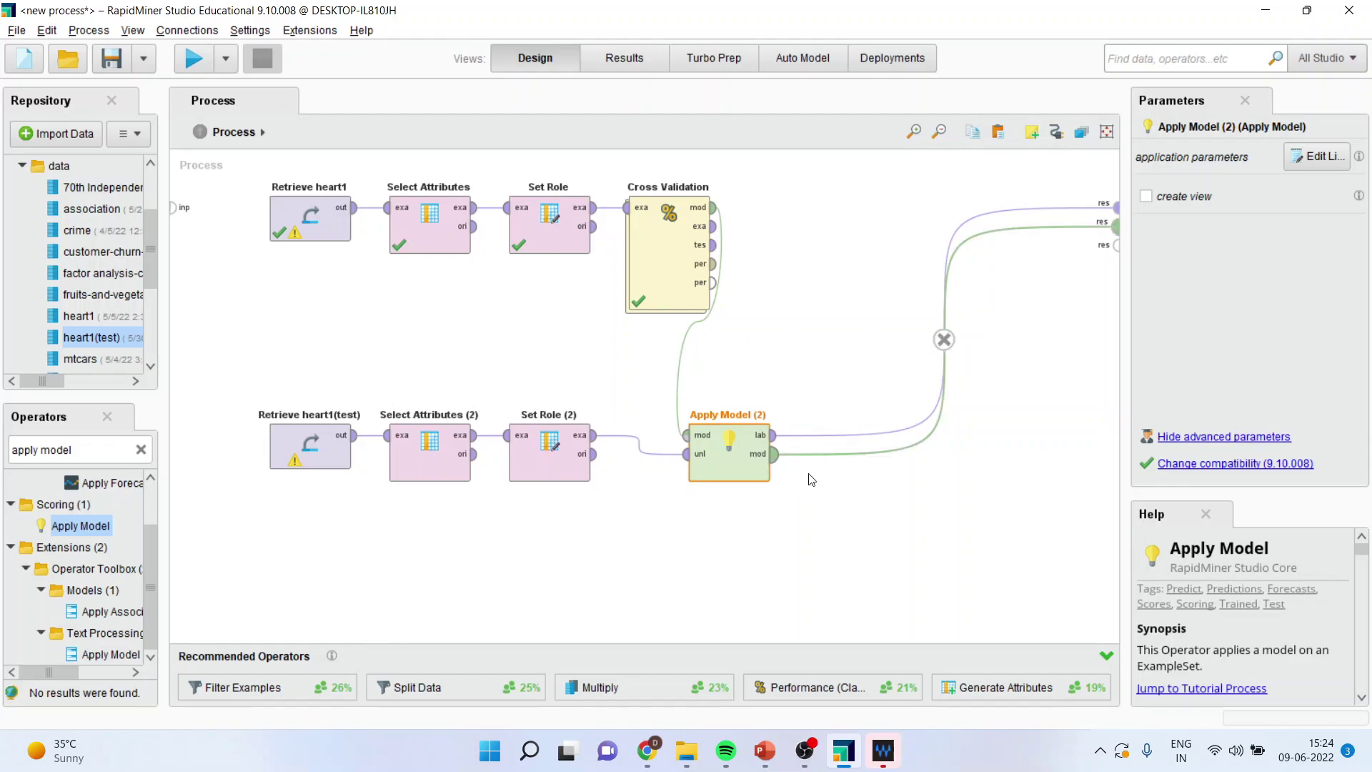
{"action": "left_click", "coordinate": [1118, 228]}
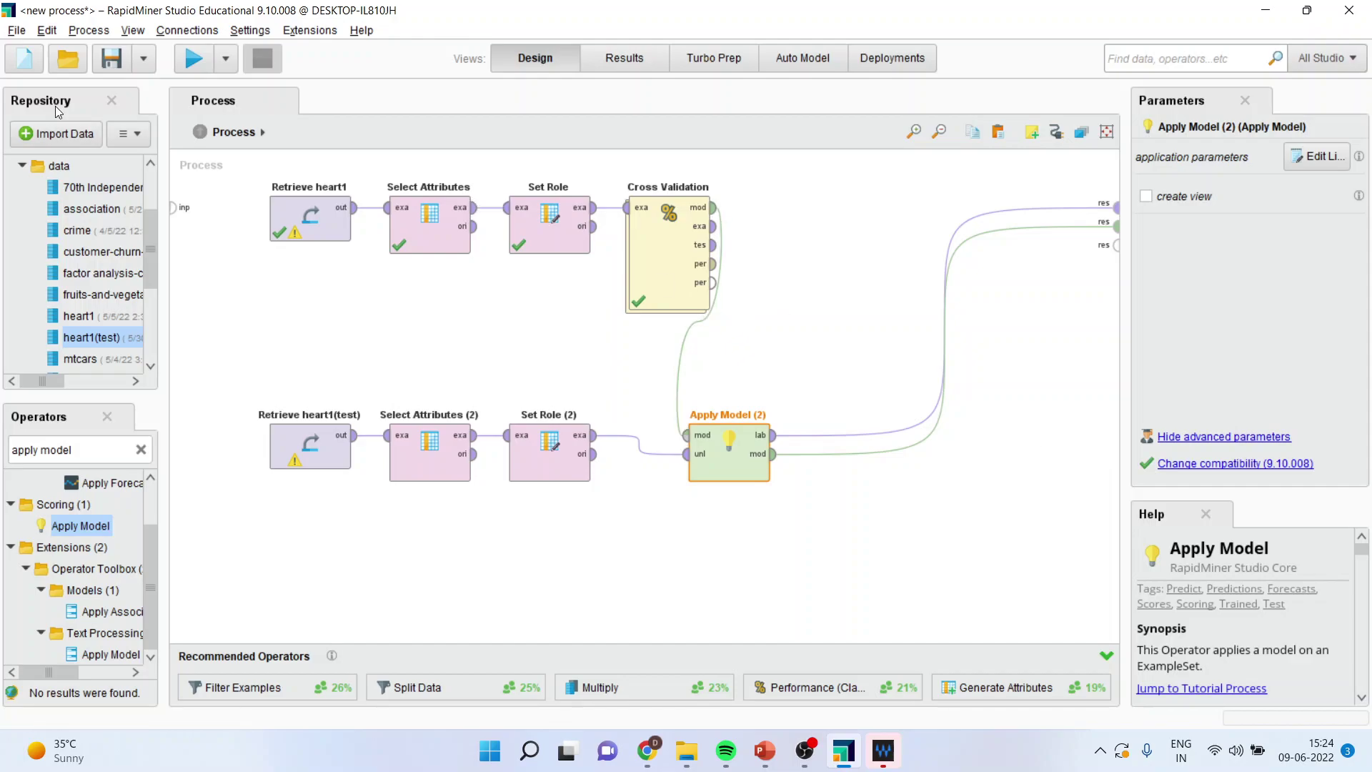
Step: Run the process and widen HeartDisease and prediction(HeartDisease) in the Apply Model (2) ExampleSet
{"action": "left_click", "coordinate": [192, 60]}
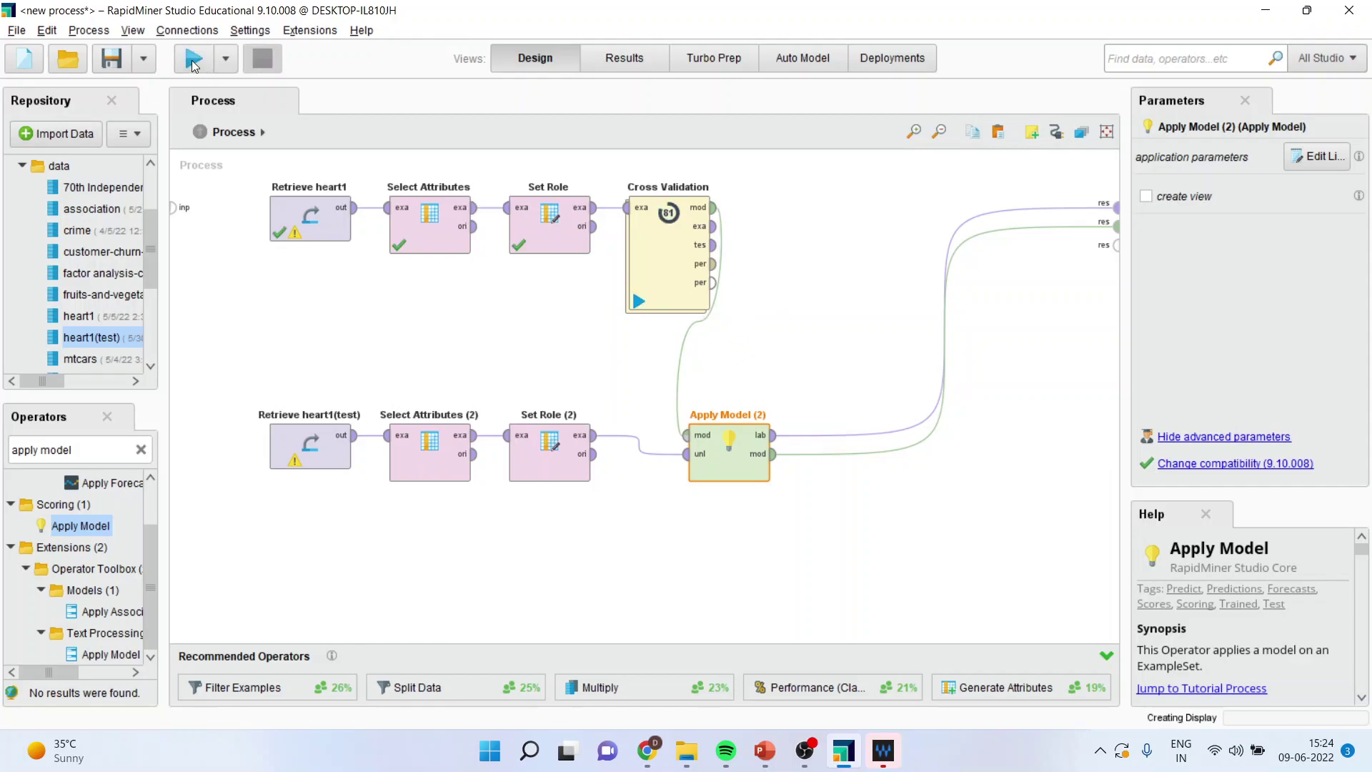
{"action": "left_click", "coordinate": [488, 106]}
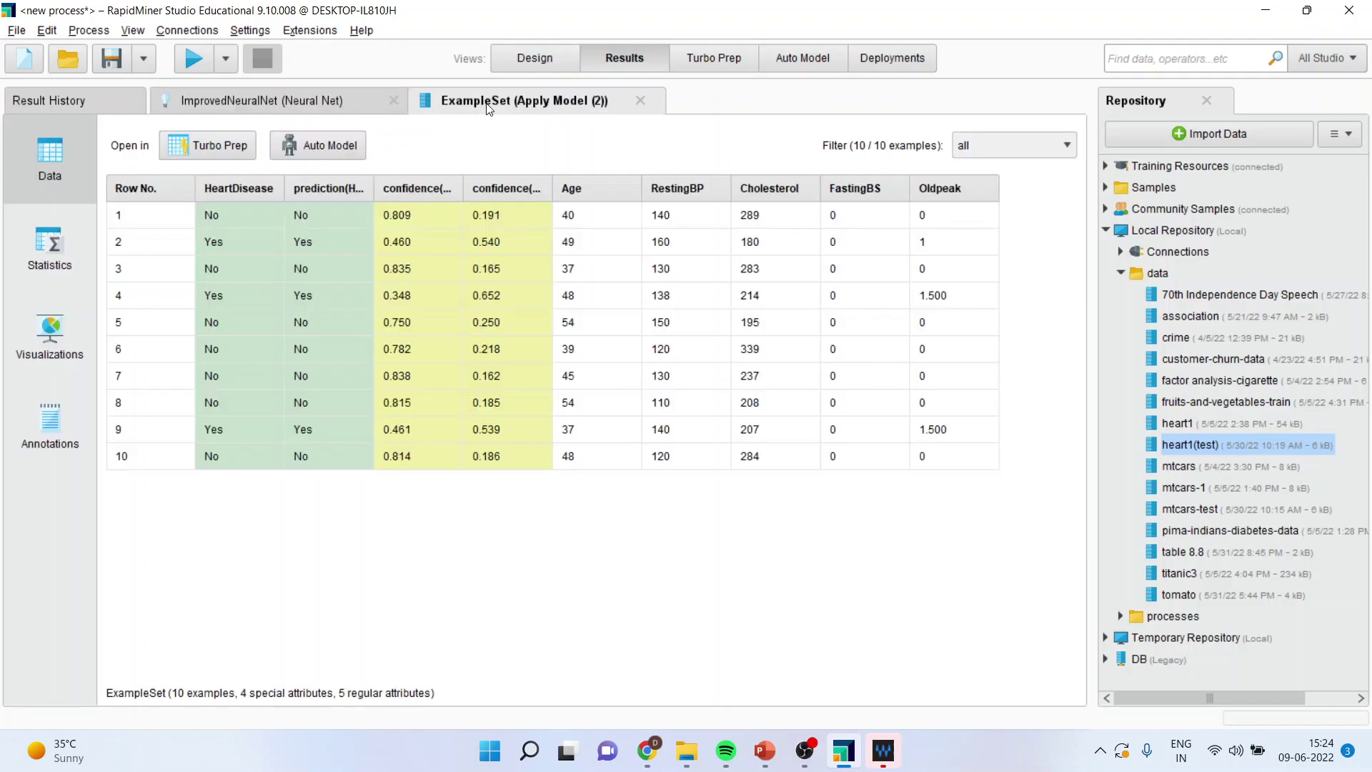
{"action": "left_click_drag", "start_coordinate": [284, 188], "coordinate": [335, 189]}
{"action": "left_click_drag", "start_coordinate": [423, 188], "coordinate": [519, 188]}
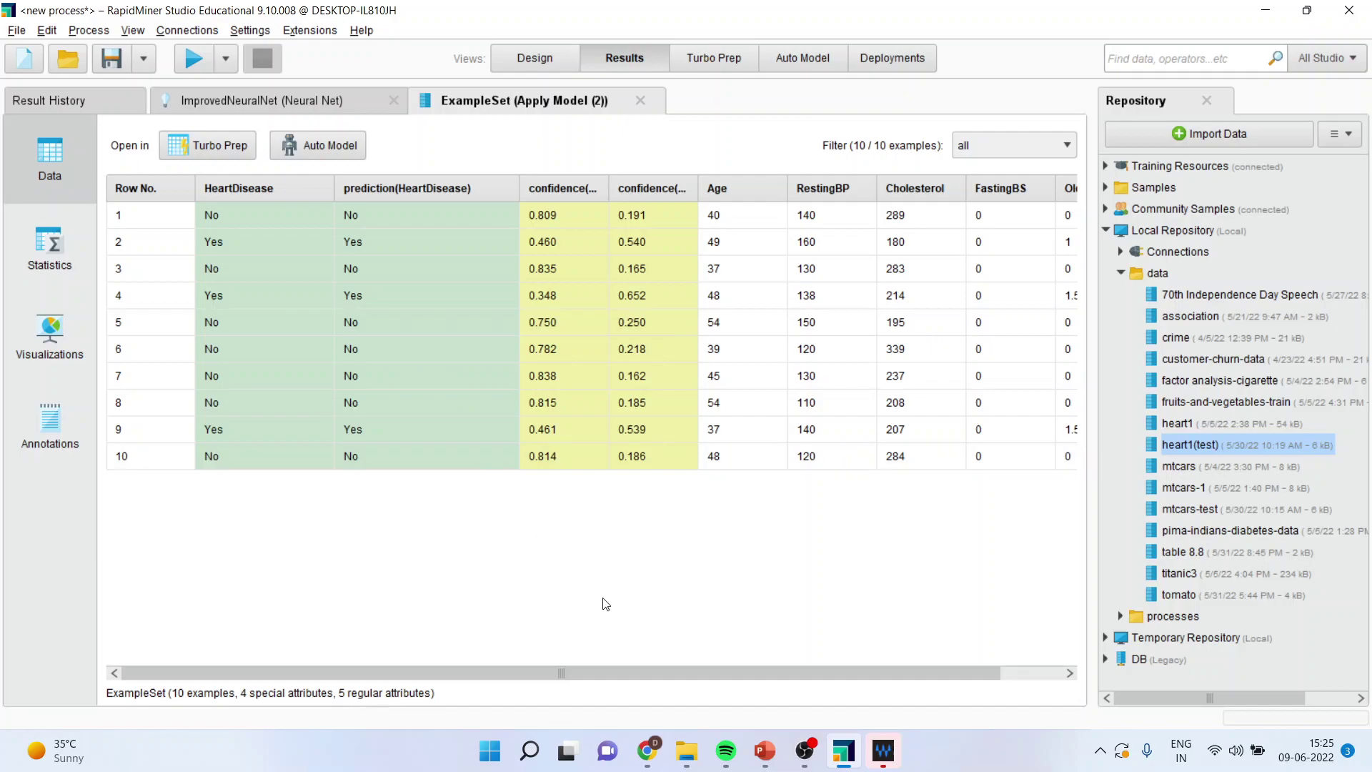
{"action": "left_click", "coordinate": [761, 750]}
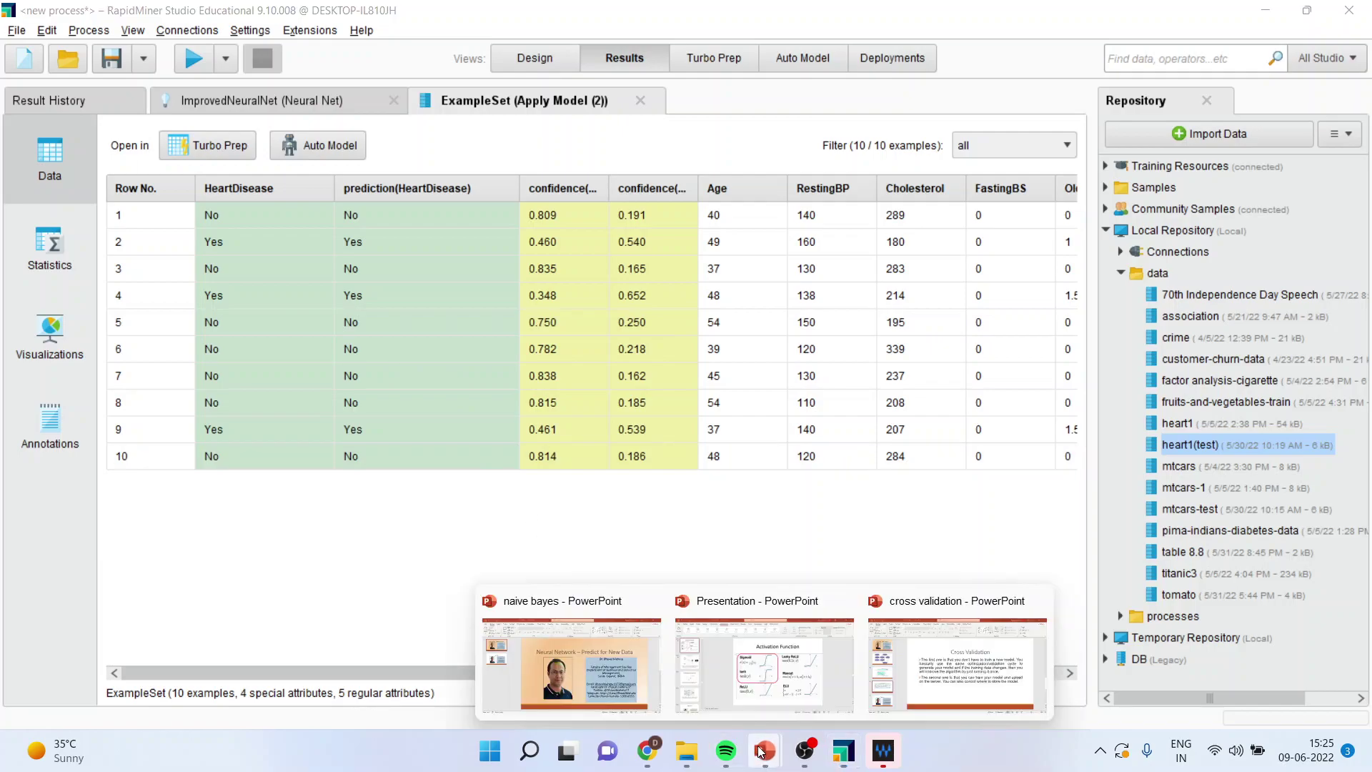
Step: Switch to the naive bayes PowerPoint window showing the Thank You slide
{"action": "left_click", "coordinate": [620, 685]}
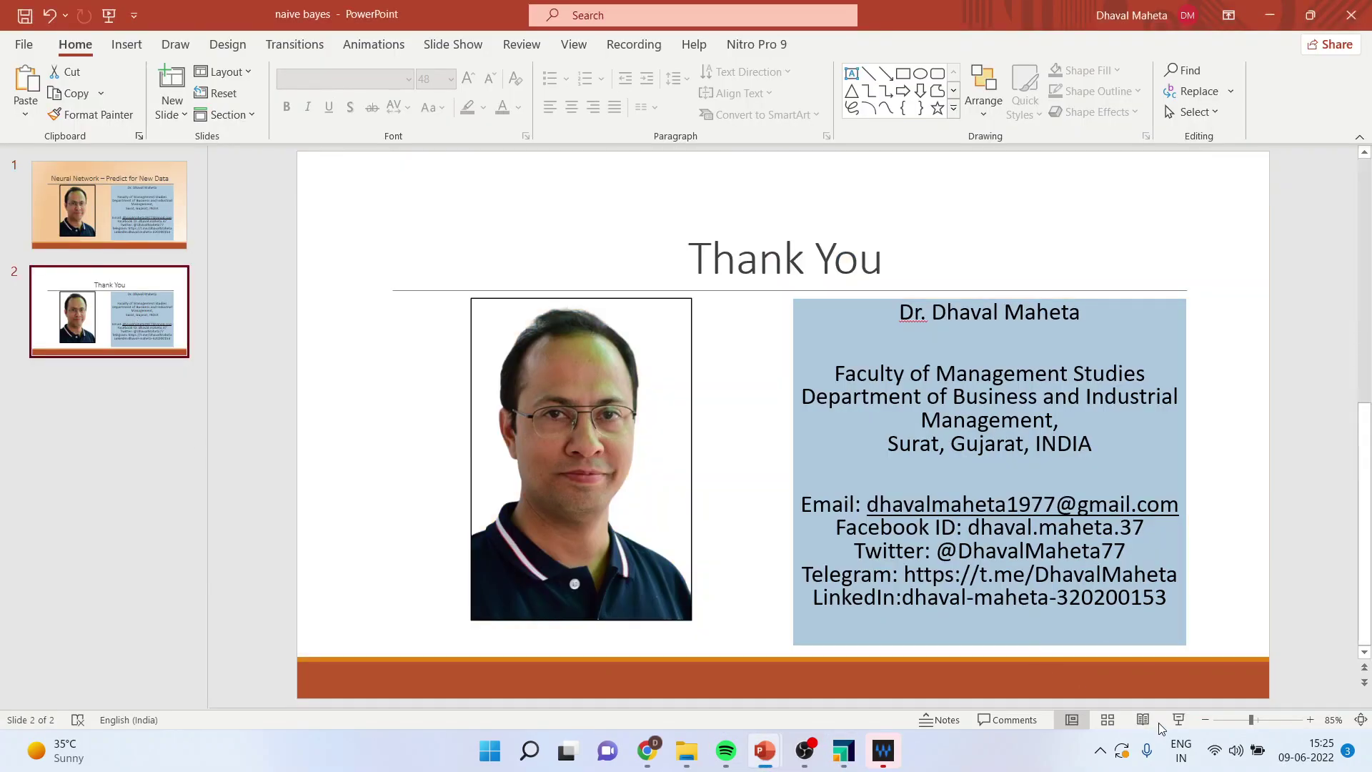